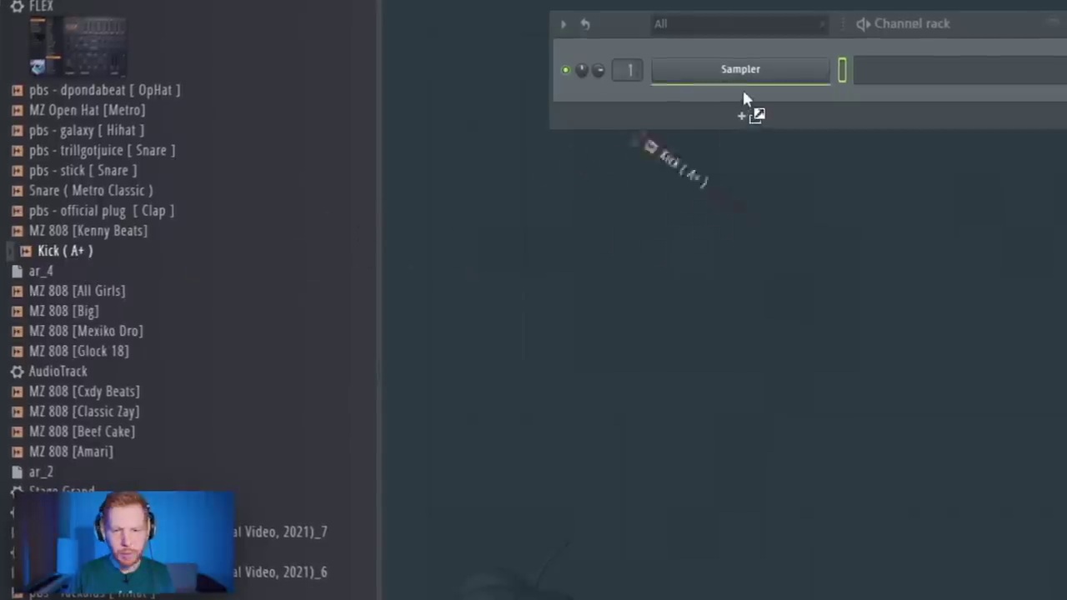
Add the Kick ( A+ ) sample to the channel rack as a new channel
drag(745, 99, 744, 98)
Browse the 2021 sound folder, looking into the Mike Zara's Stash and Polo Boy Shawty - Goat Kit V2 drum kits
scroll(222, 391, up, 5)
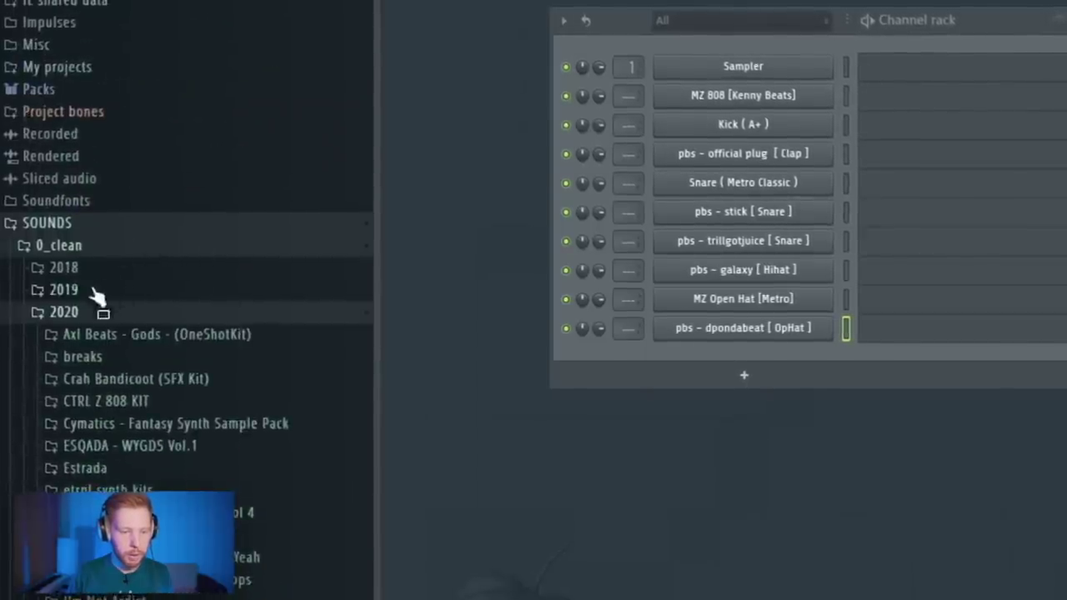
click(91, 308)
scroll(96, 284, down, 3)
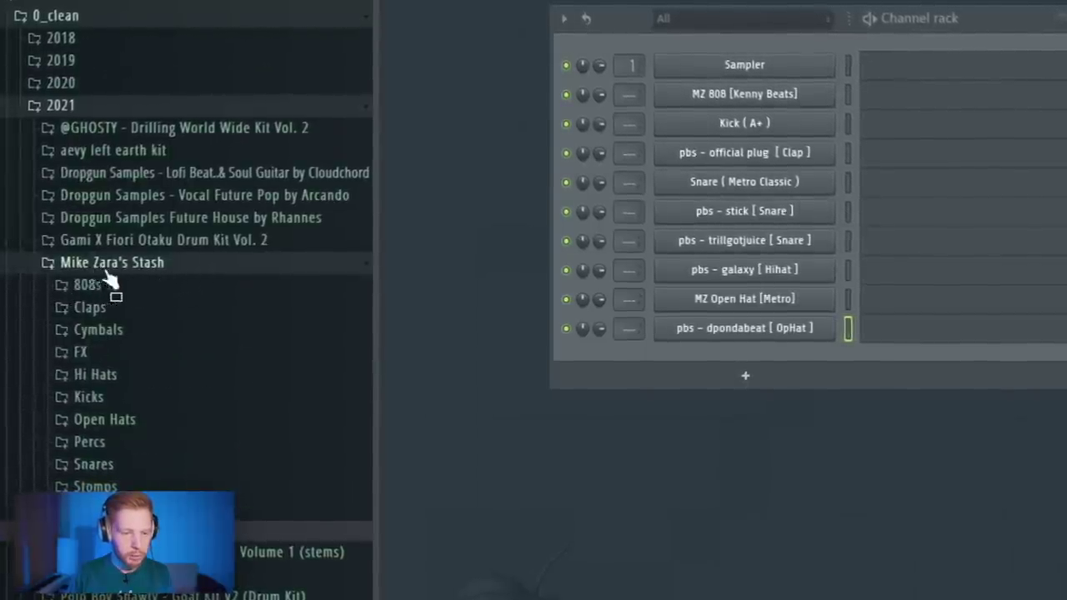
click(106, 266)
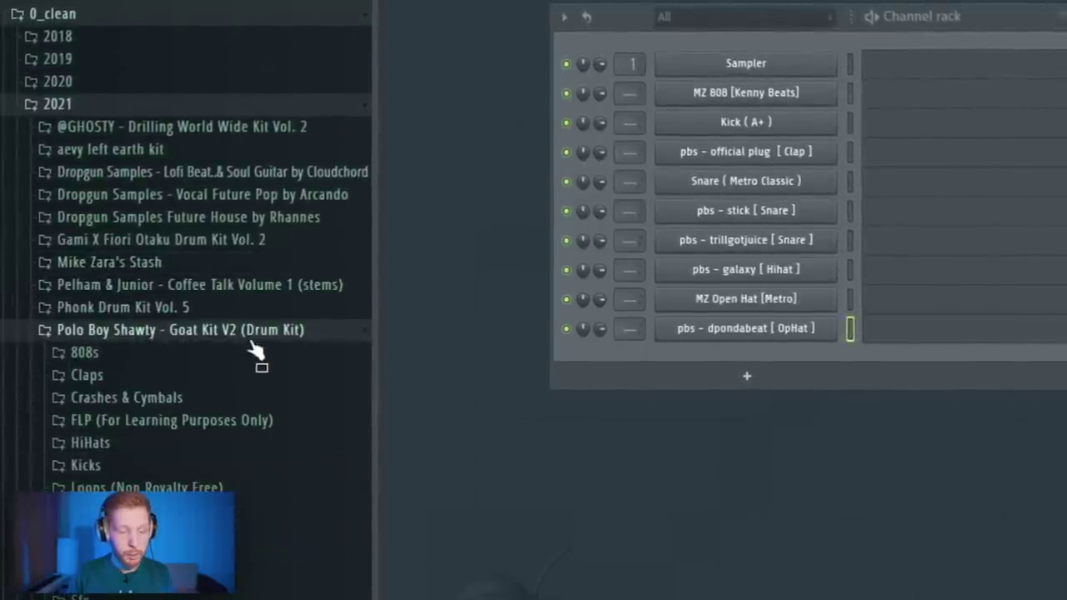
drag(926, 13, 1005, 9)
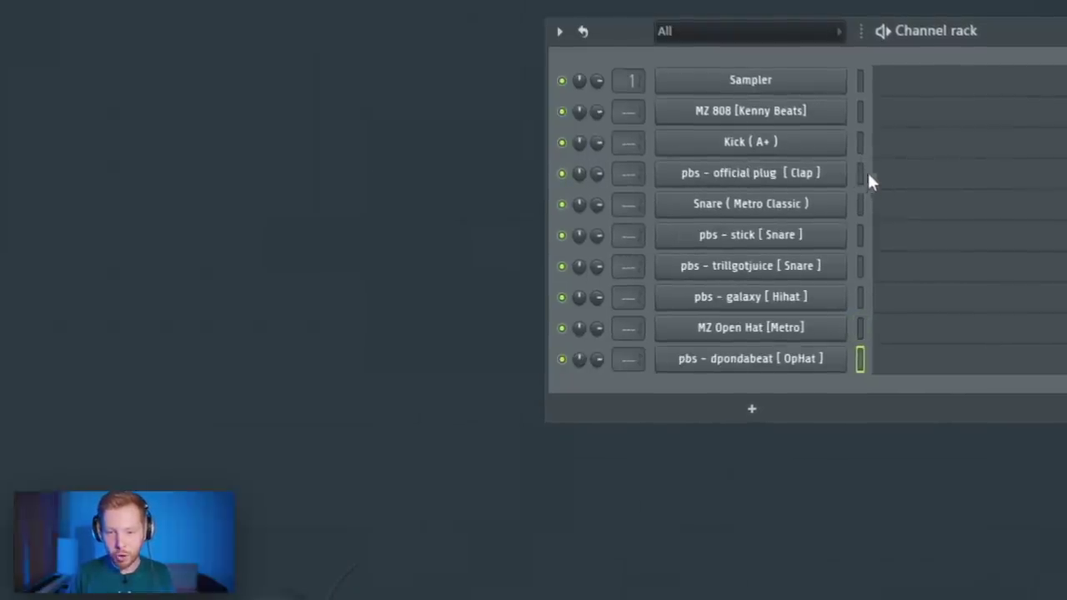
Place clap notes on C5 in the middle of the first two bars and repeat them across eight bars
click(959, 142)
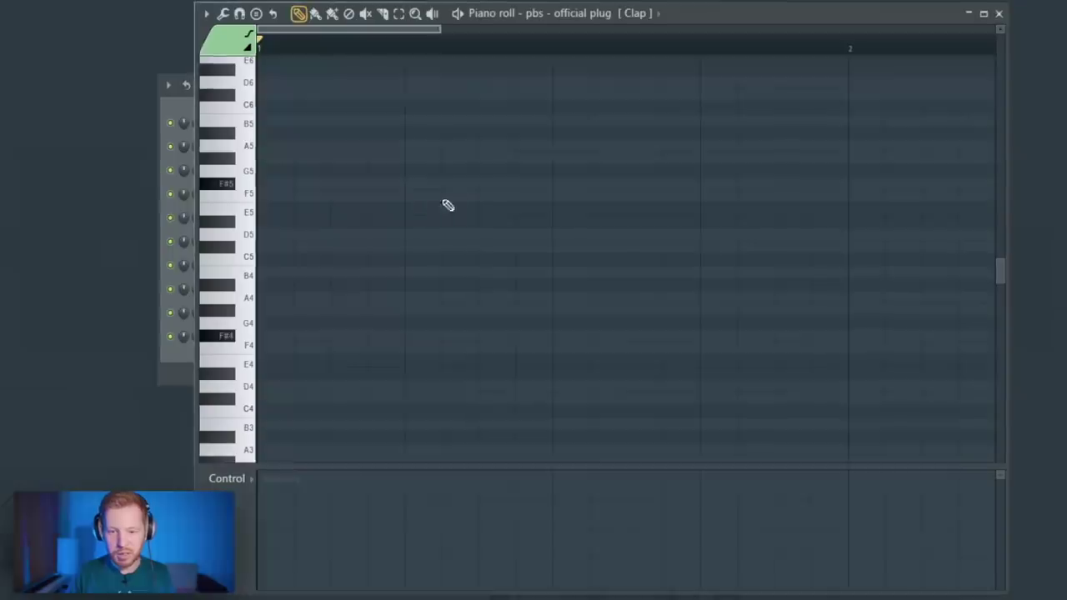
click(369, 276)
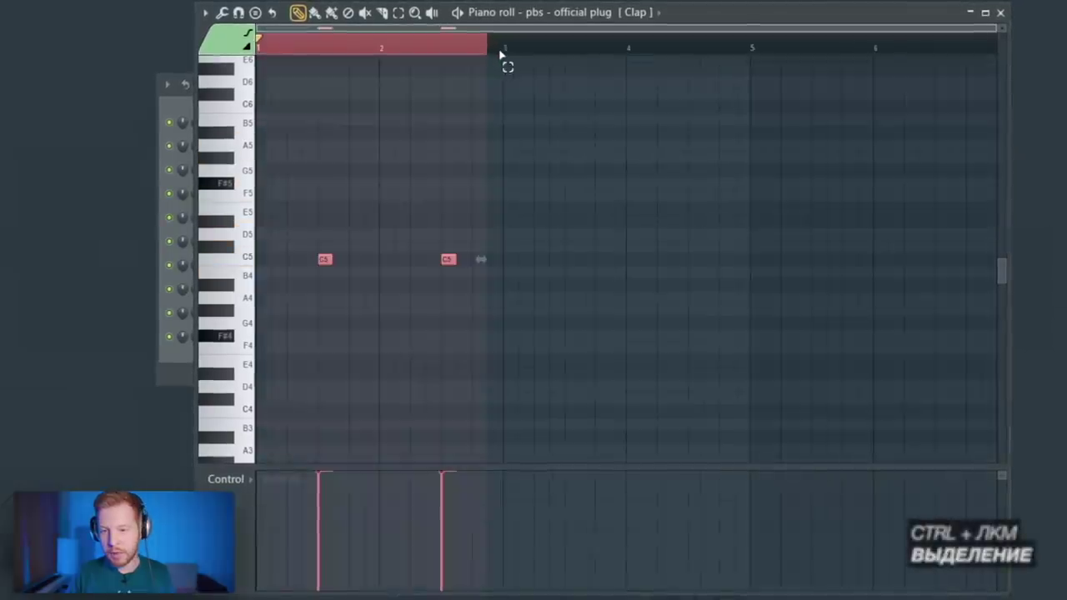
drag(499, 50, 506, 53)
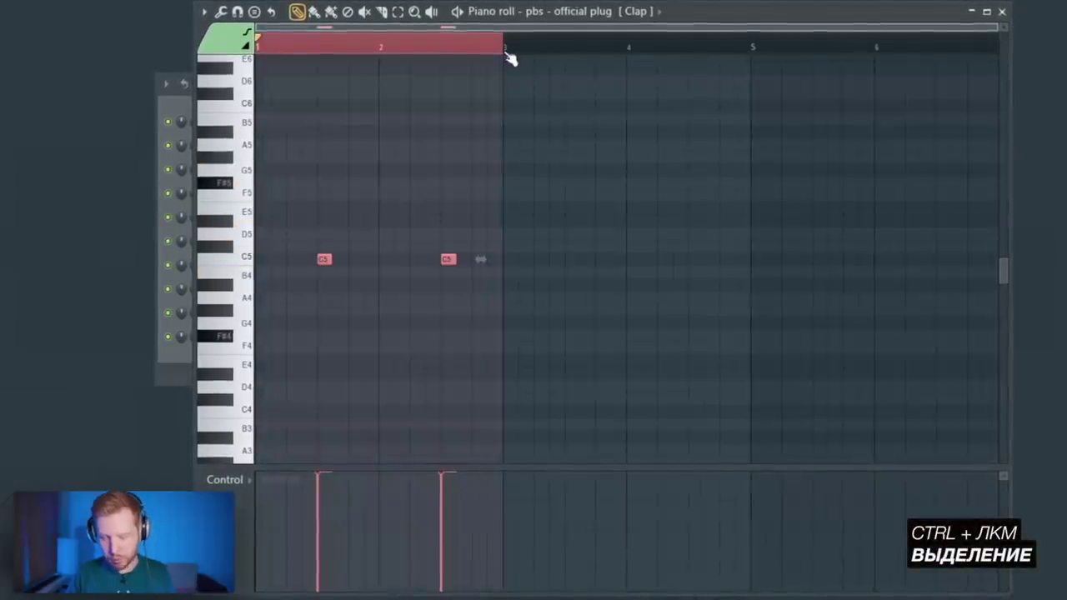
key(ctrl+b)
key(ctrl+b)
key(ctrl+b)
Lower the velocity of all the clap notes slightly and play the pattern
key(ctrl+a)
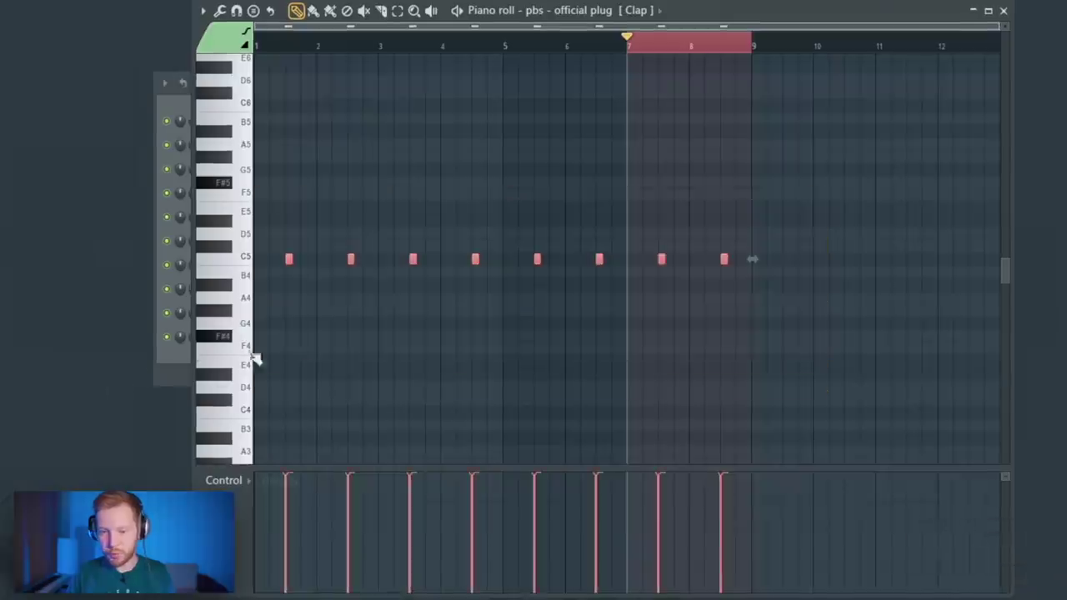
scroll(476, 325, down, 3)
key(space)
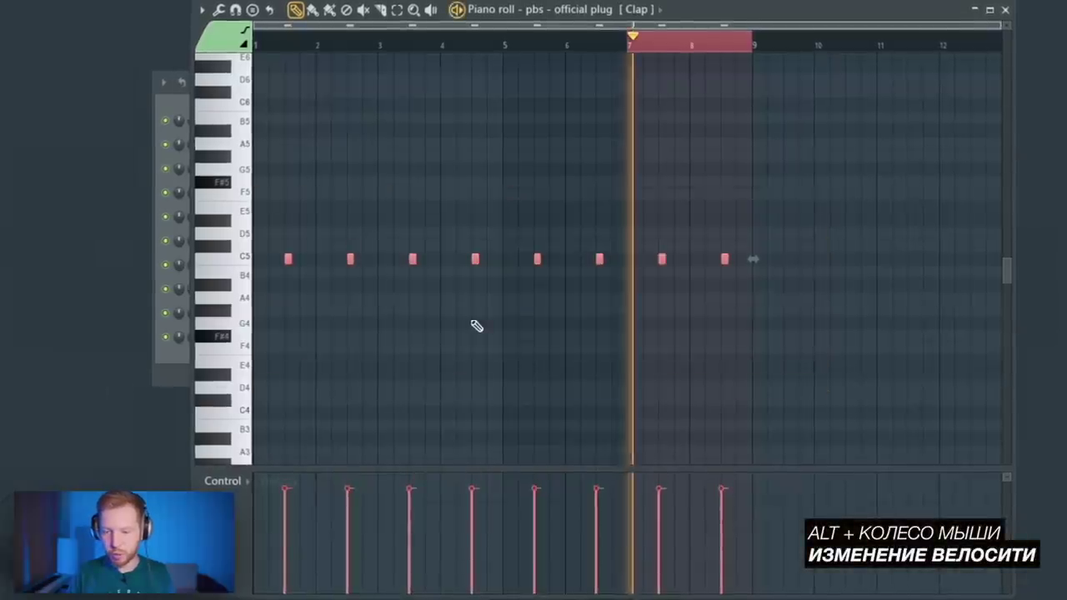
Trim the silent start of the clap sample and boost it with clipping enabled
key(F7)
click(354, 193)
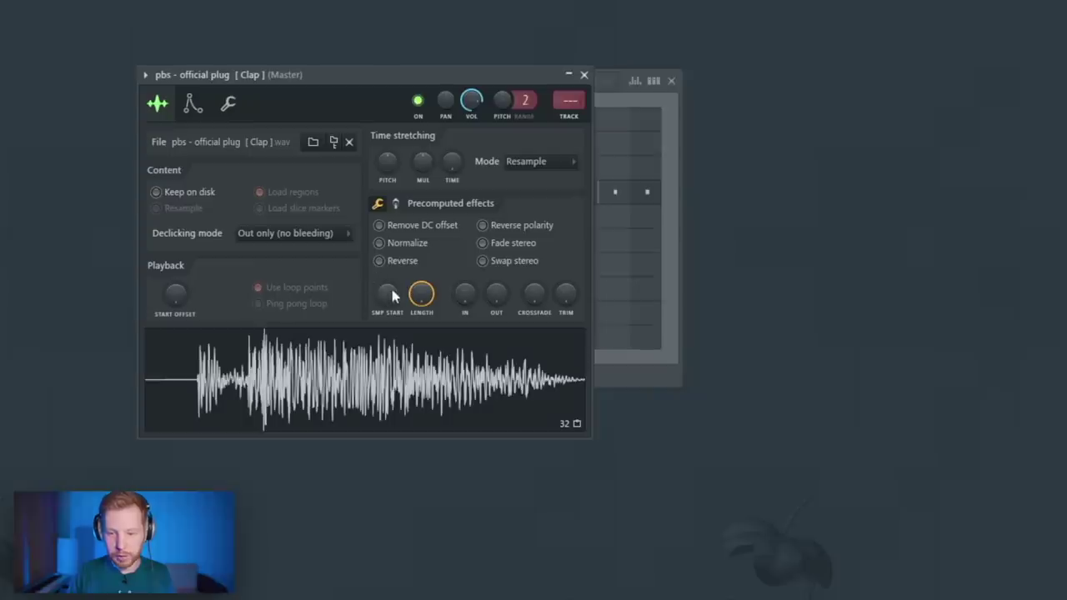
click(394, 204)
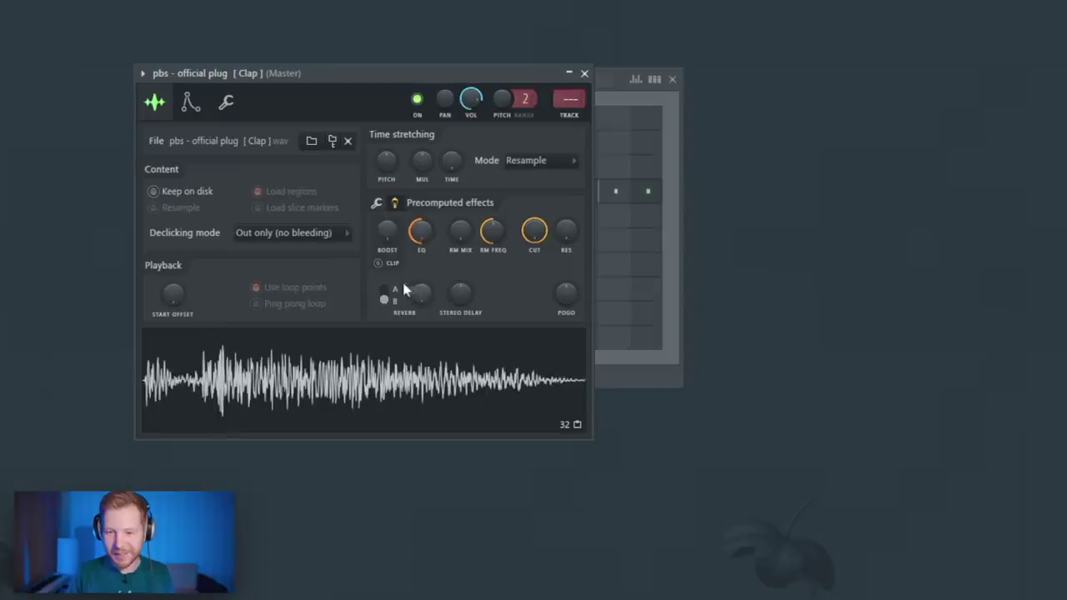
click(388, 264)
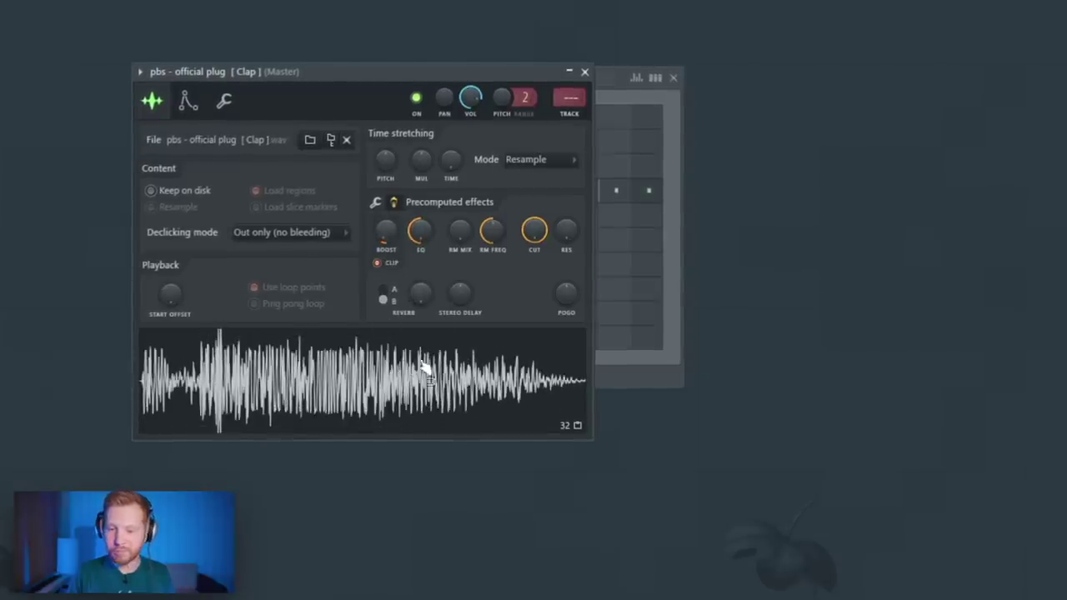
click(586, 73)
Boost the Snare ( Metro Classic ) sample with clipping enabled and adjust its EQ
click(344, 217)
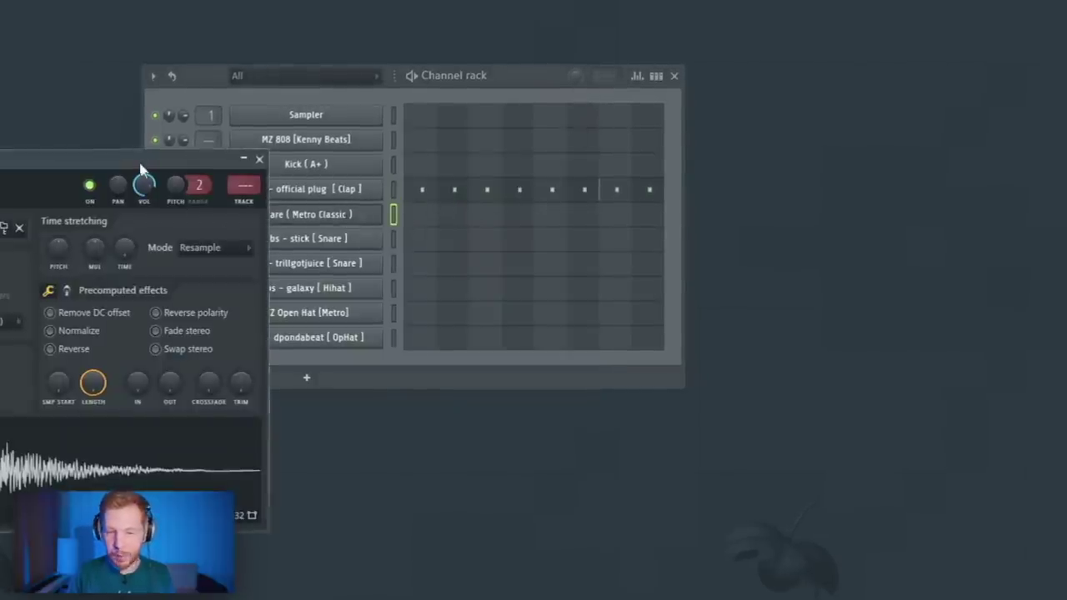
drag(140, 164, 430, 83)
drag(354, 294, 353, 281)
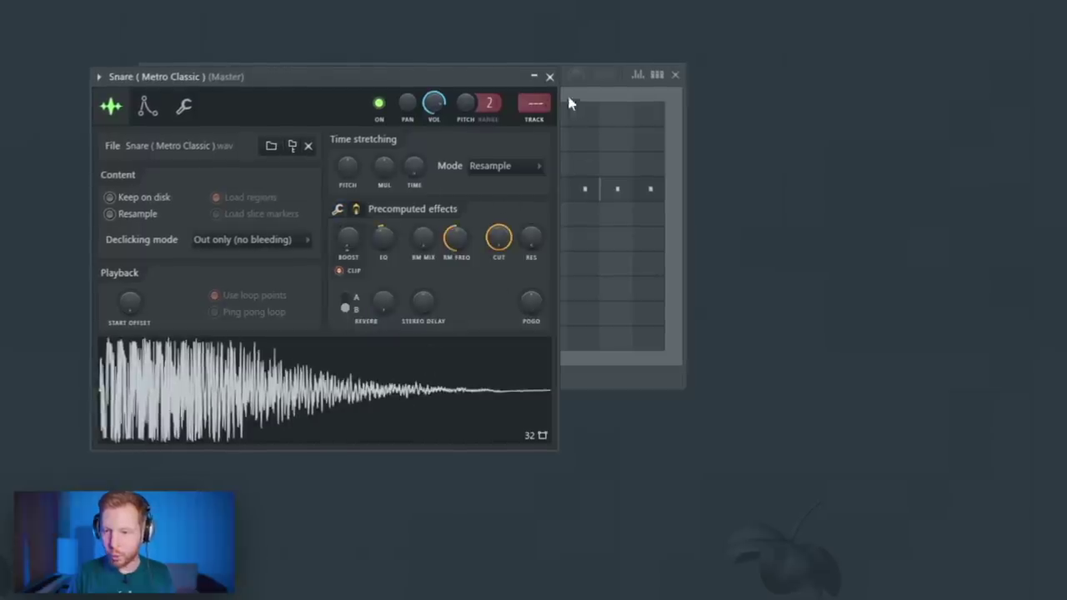
click(550, 77)
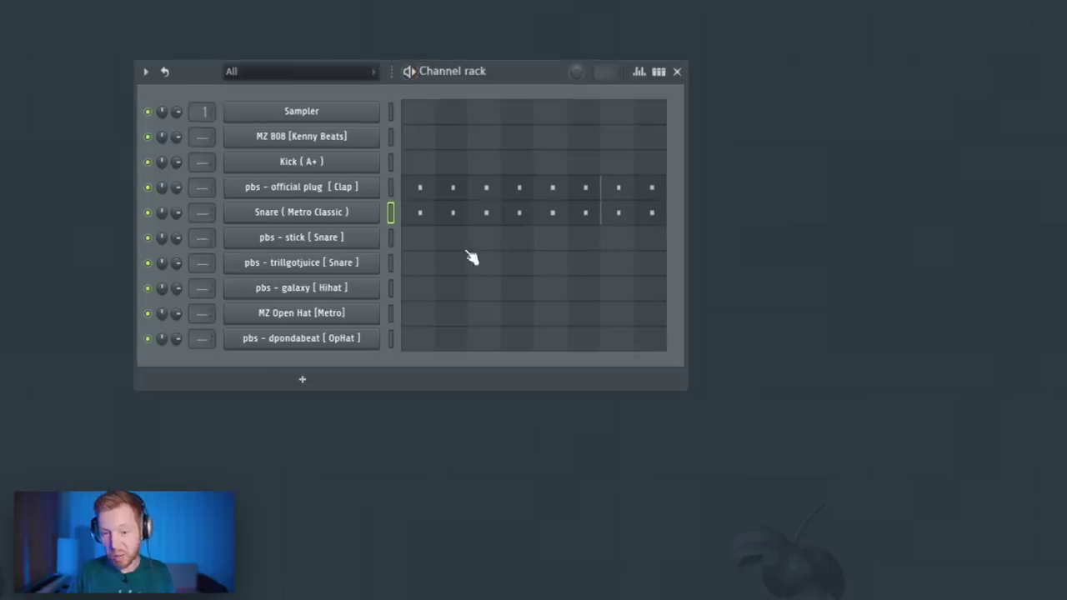
Enter two consecutive galaxy hi-hat notes on C5, the second with lower velocity, and repeat the pair across eight bars
click(336, 267)
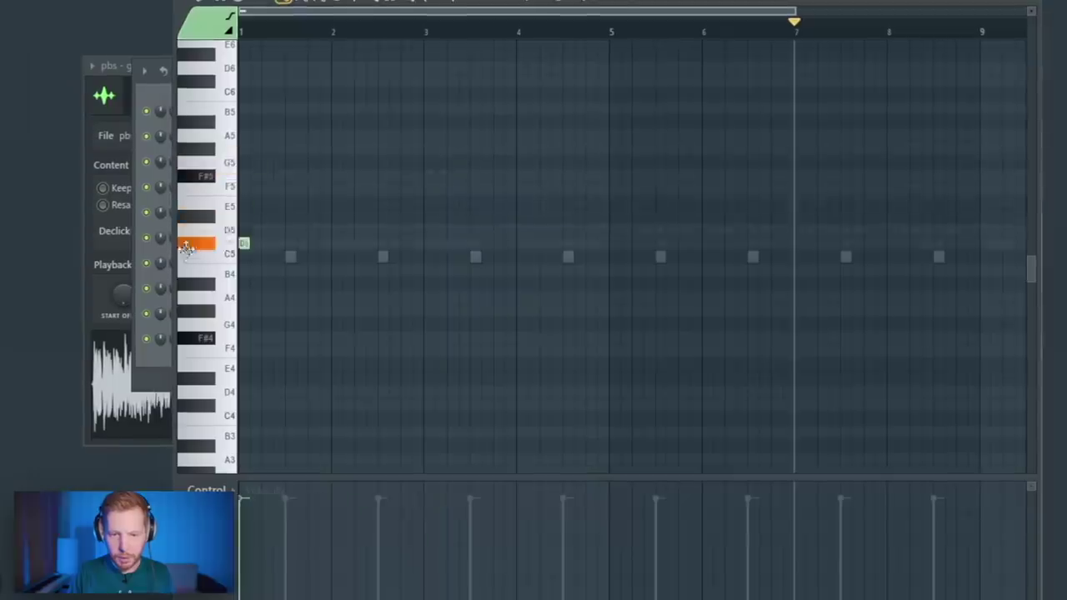
click(244, 255)
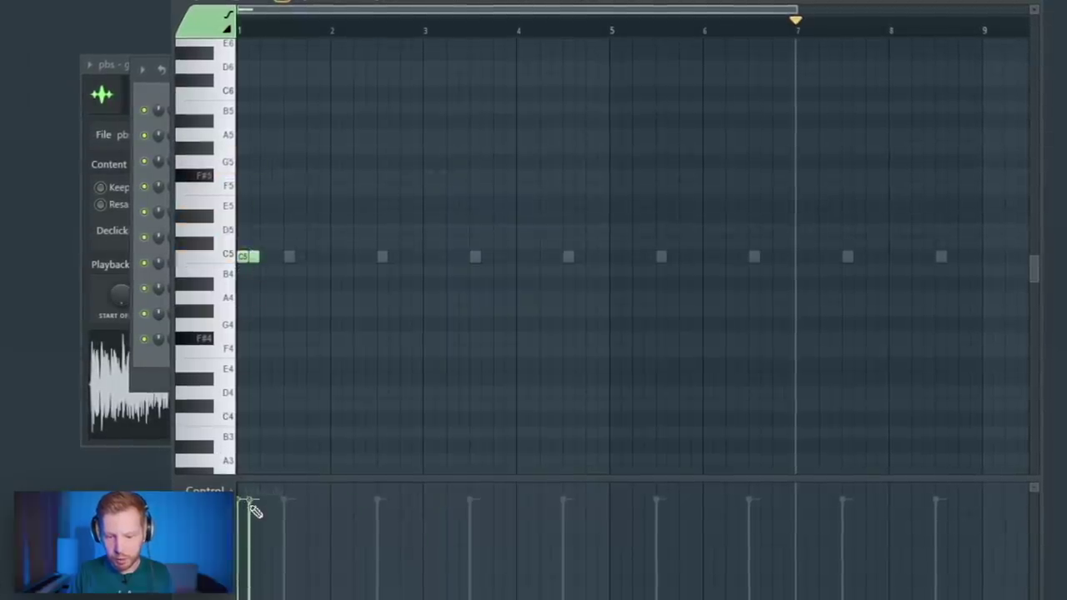
key(ctrl+a)
key(ctrl+b)
key(ctrl+b)
key(ctrl+b)
key(ctrl+b)
key(ctrl+b)
key(ctrl+b)
key(ctrl+b)
key(ctrl+b)
key(ctrl+b)
key(ctrl+b)
key(ctrl+b)
key(ctrl+b)
key(ctrl+b)
key(ctrl+b)
key(ctrl+b)
key(ctrl+b)
key(ctrl+b)
key(ctrl+b)
key(ctrl+b)
key(ctrl+b)
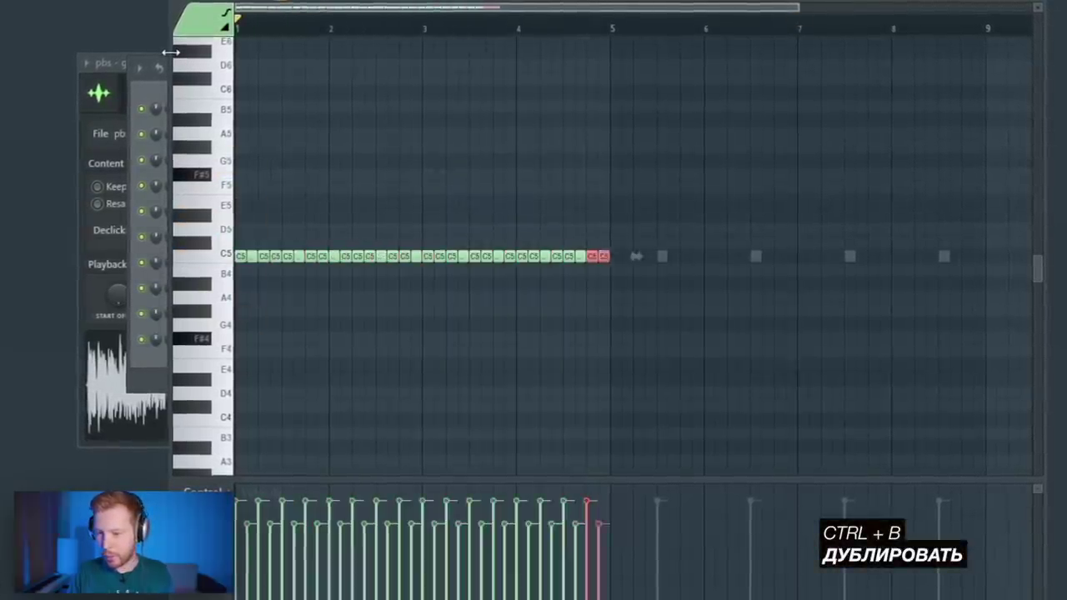
key(ctrl+b)
key(ctrl+b)
key(ctrl+b)
key(ctrl+b)
key(ctrl+b)
key(ctrl+b)
key(ctrl+b)
key(ctrl+b)
key(space)
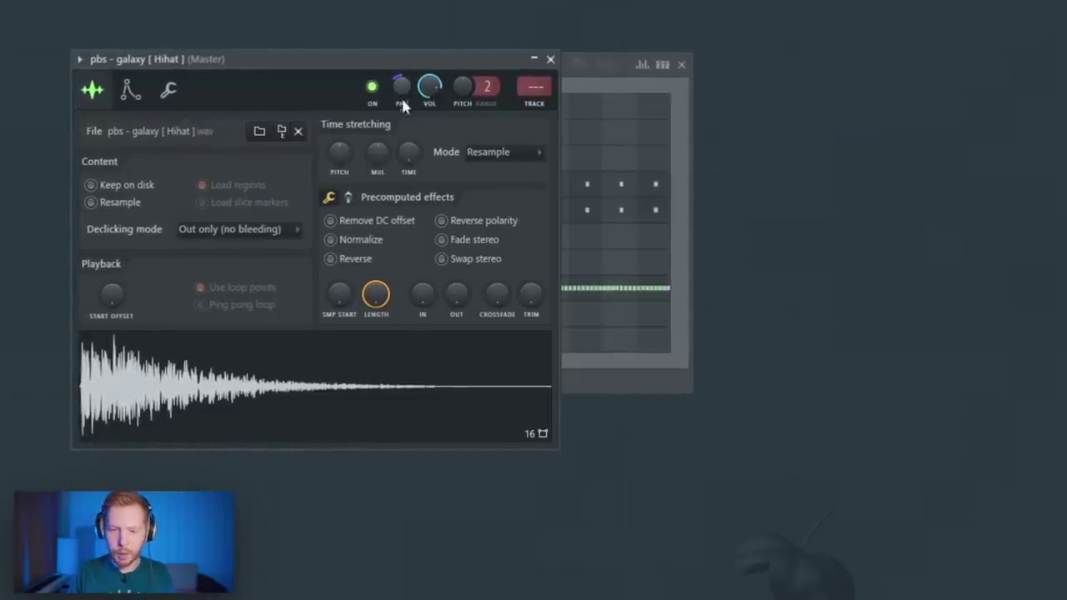
Boost the galaxy hi-hat with clipping enabled and raise its time shift
click(350, 198)
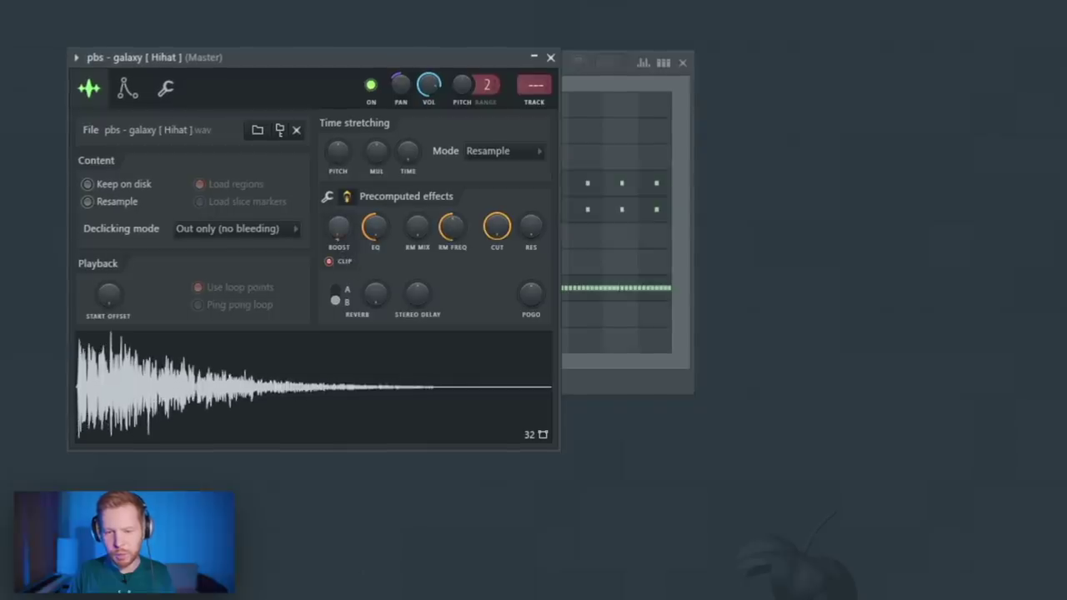
click(164, 87)
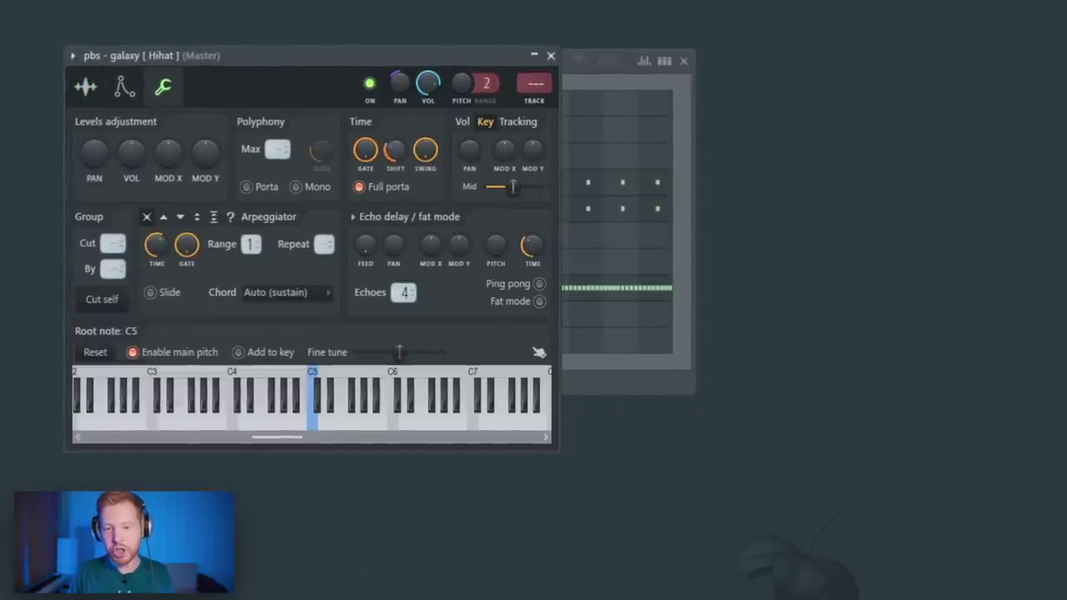
click(553, 56)
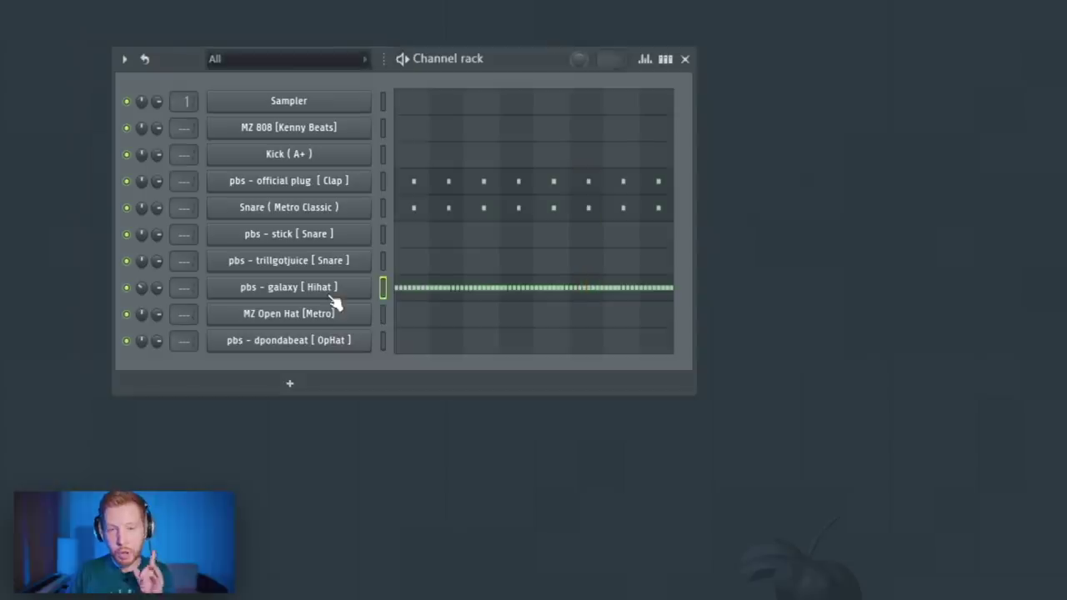
Clone the galaxy hi-hat channel in the channel rack
right_click(320, 298)
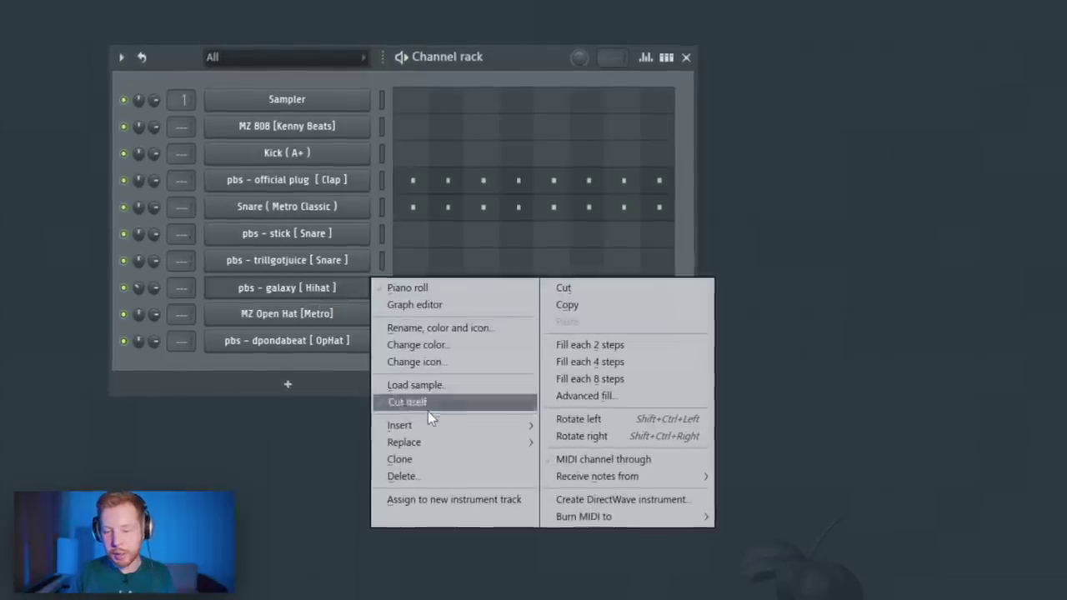
click(405, 459)
click(336, 320)
click(597, 408)
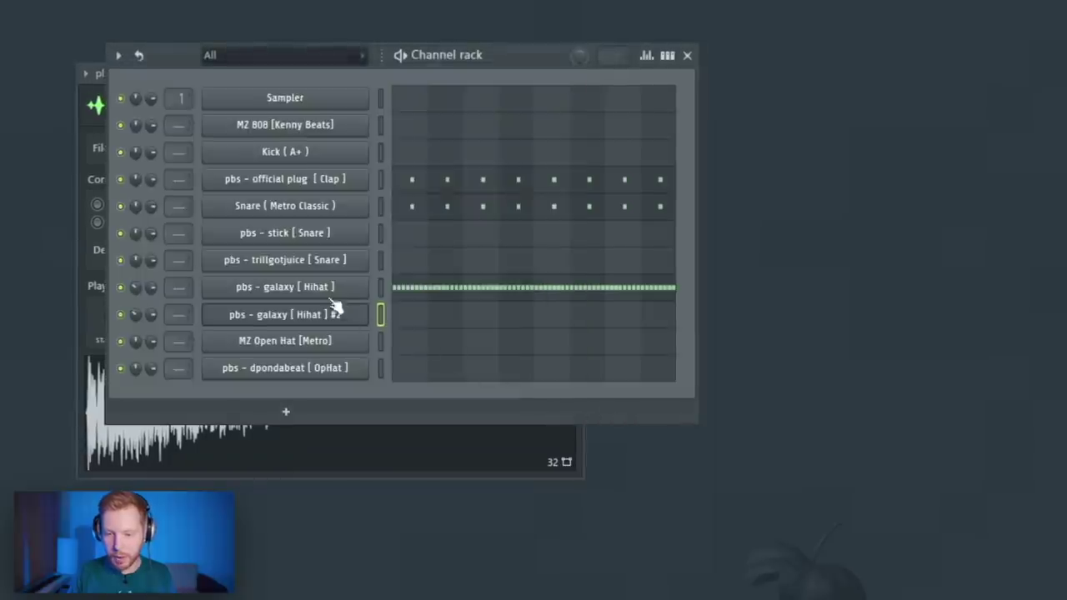
Increase the fade-out of the original galaxy hi-hat sample to shorten its tail
click(327, 295)
click(69, 86)
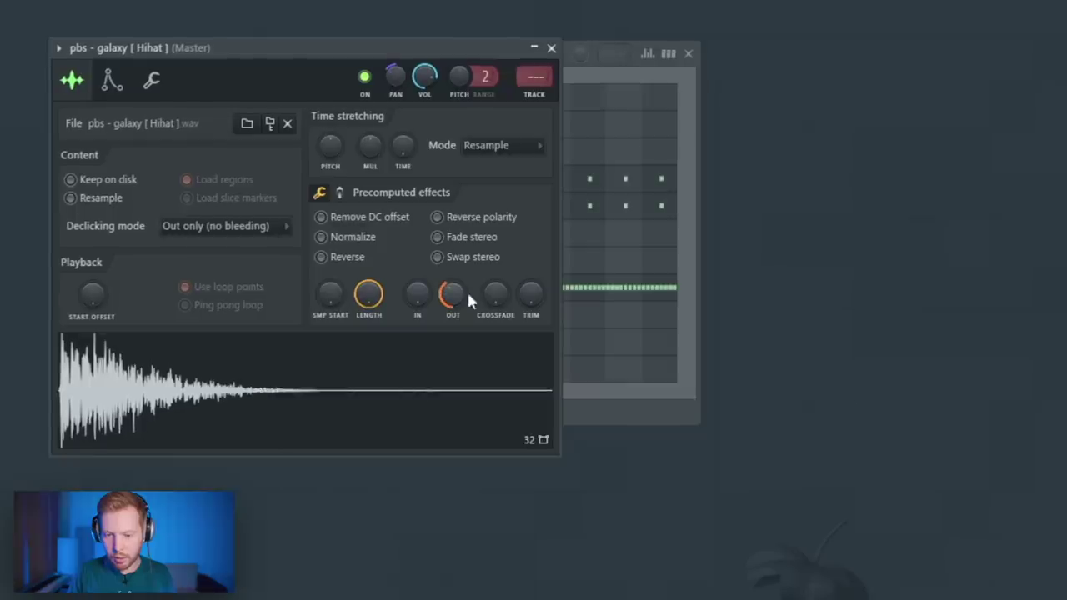
click(600, 400)
Reverse the sample of the cloned galaxy hi-hat channel
click(330, 319)
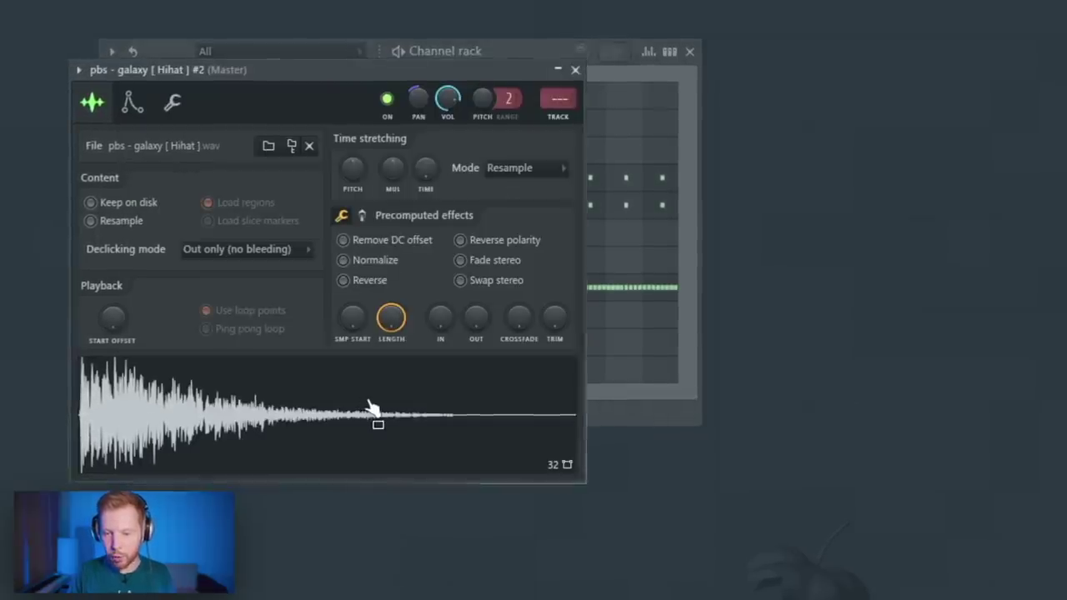
click(383, 287)
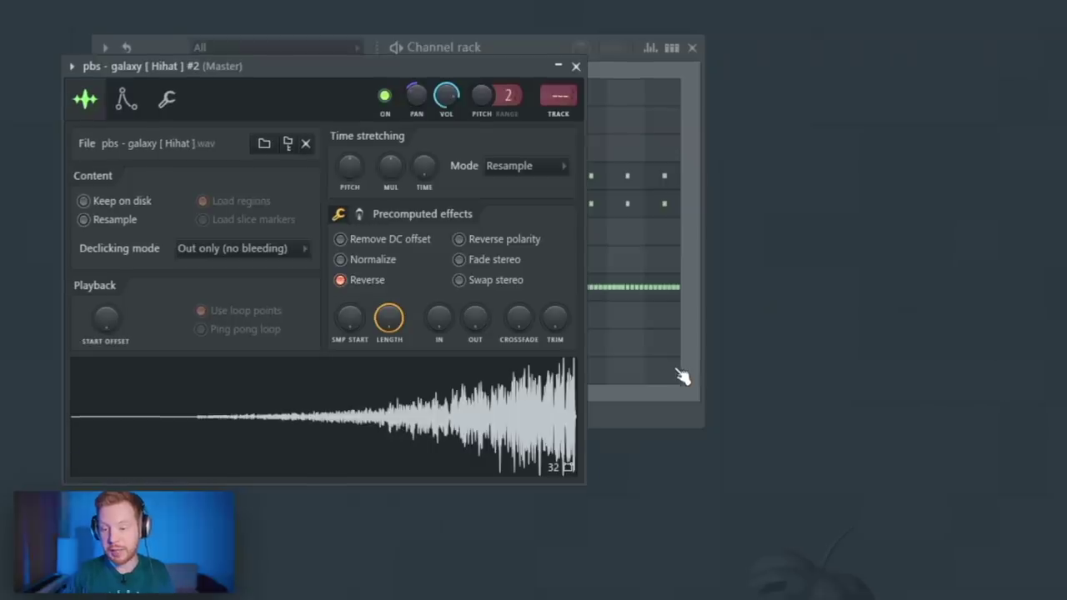
click(674, 373)
Place one reversed hi-hat note on C5 near the end of the first bar, adjust its velocity and audition it
click(441, 313)
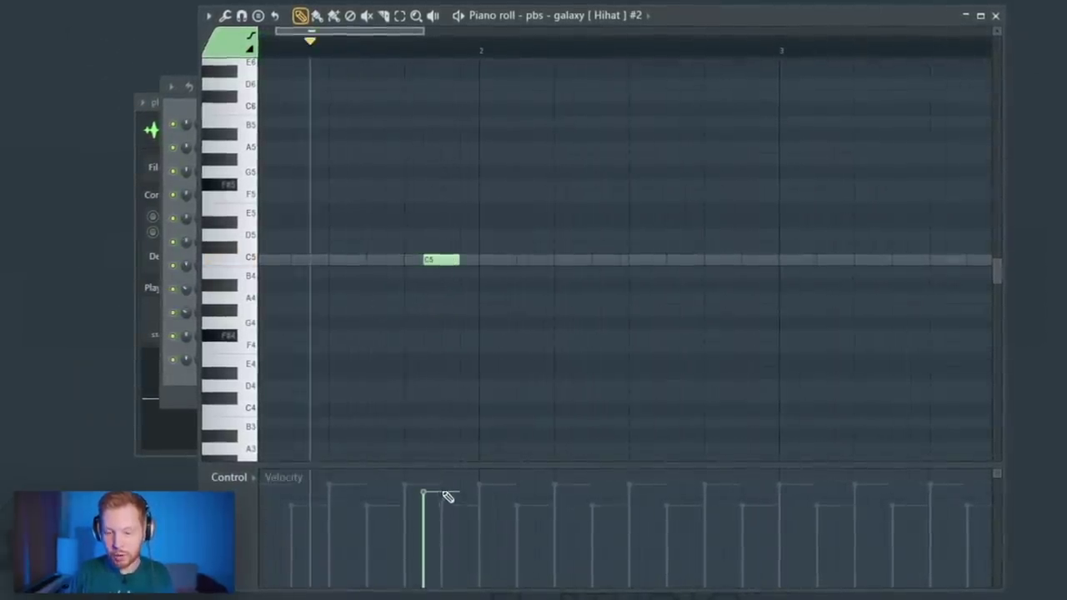
drag(444, 492, 444, 489)
key(space)
key(space)
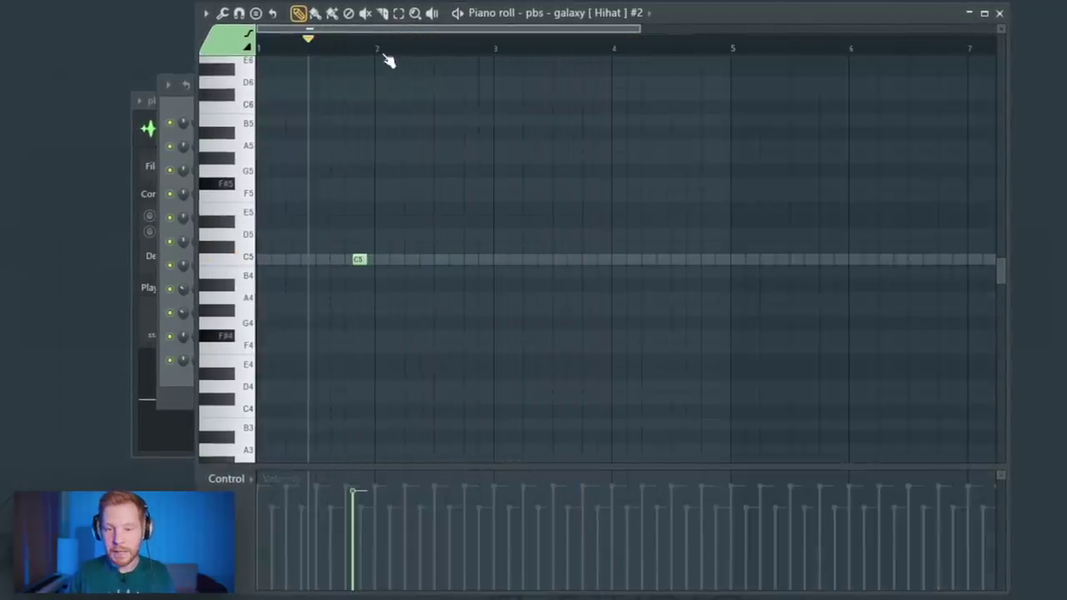
Repeat the one-bar reversed hi-hat pattern through all eight bars
drag(379, 50, 125, 121)
scroll(340, 260, down, 3)
key(ctrl+b)
key(ctrl+b)
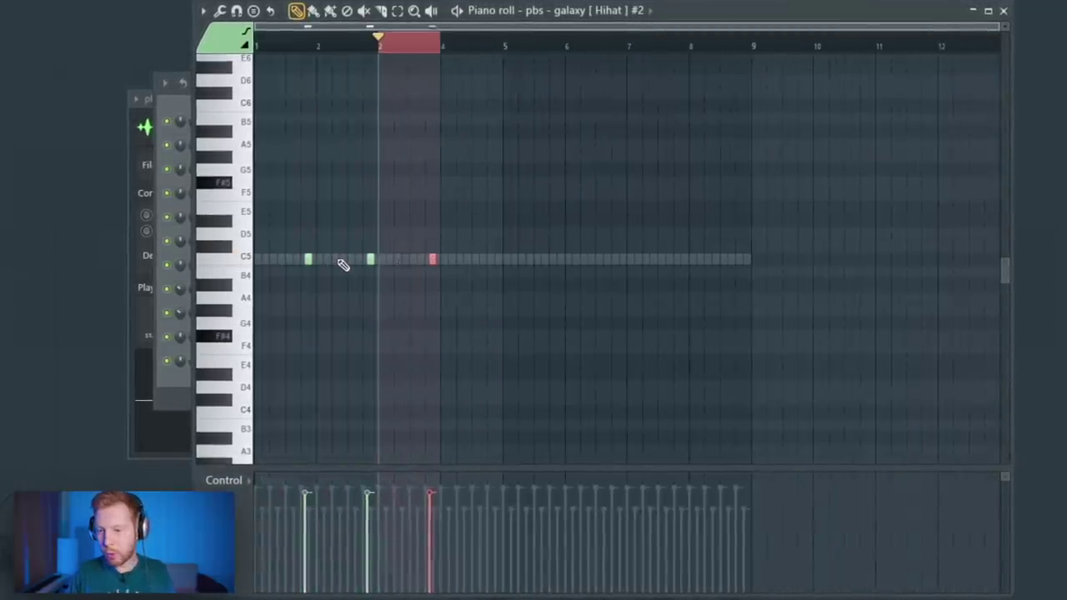
key(ctrl+b)
key(ctrl+b)
key(ctrl+b)
key(ctrl+b)
key(ctrl+b)
key(F7)
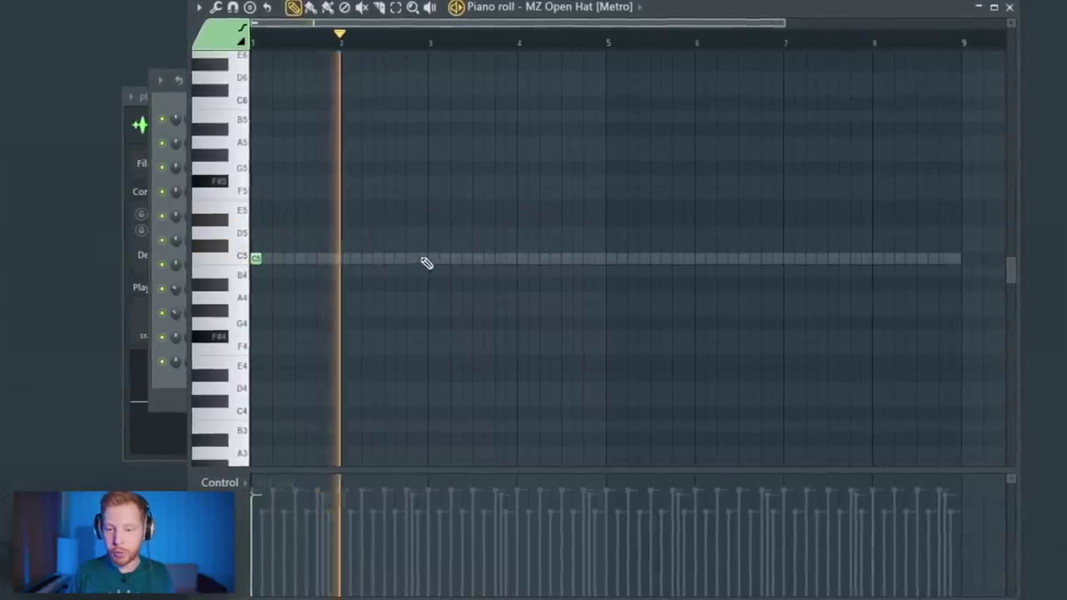
Enter MZ Open Hat [Metro] notes on C5 at every second bar and trim the start of its sample
drag(422, 259, 435, 260)
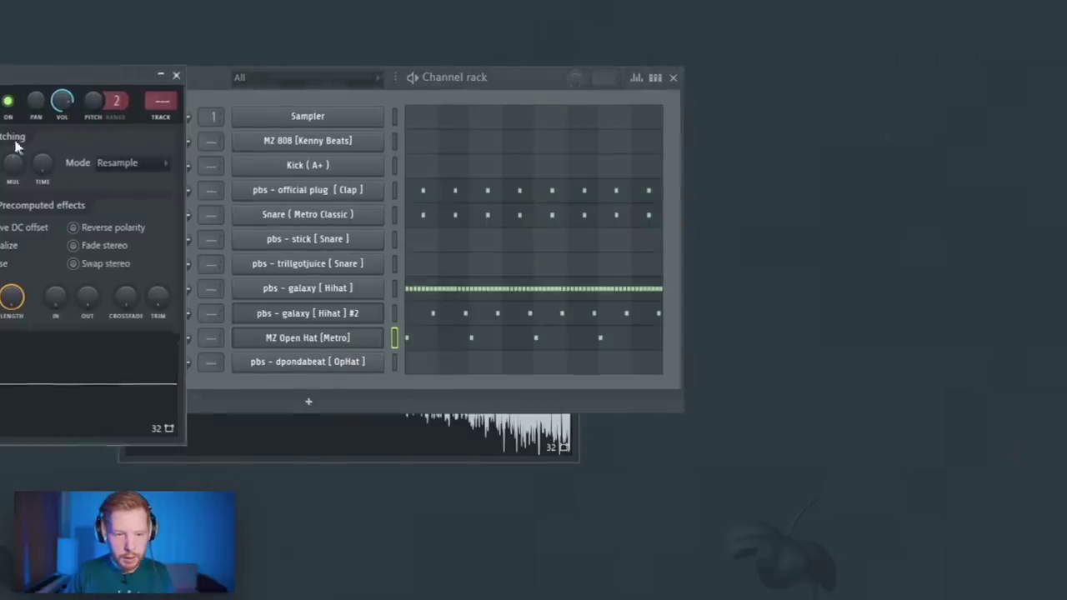
drag(23, 75, 388, 99)
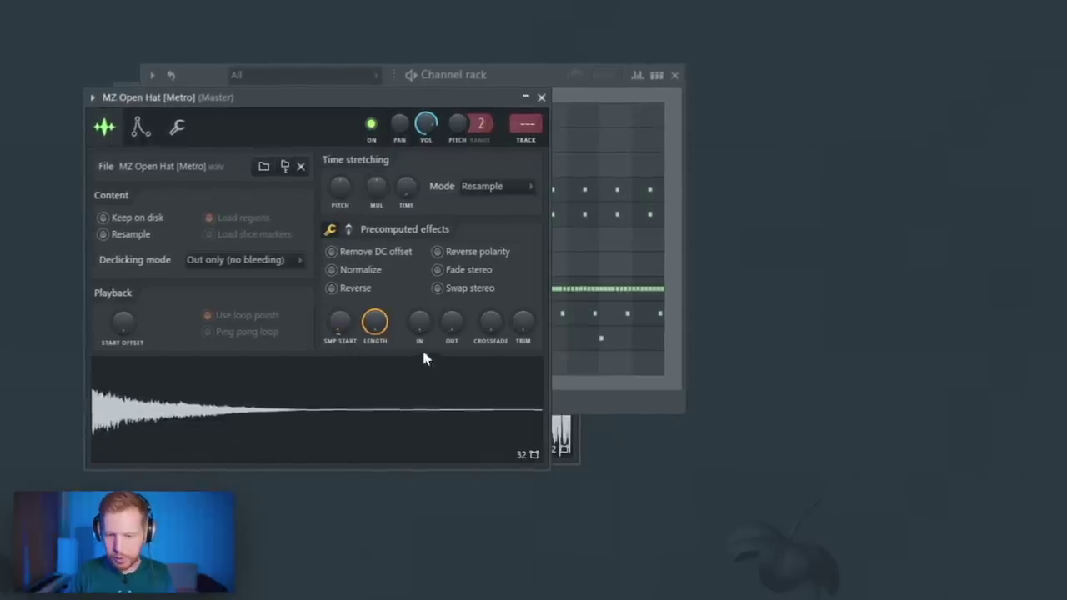
click(175, 125)
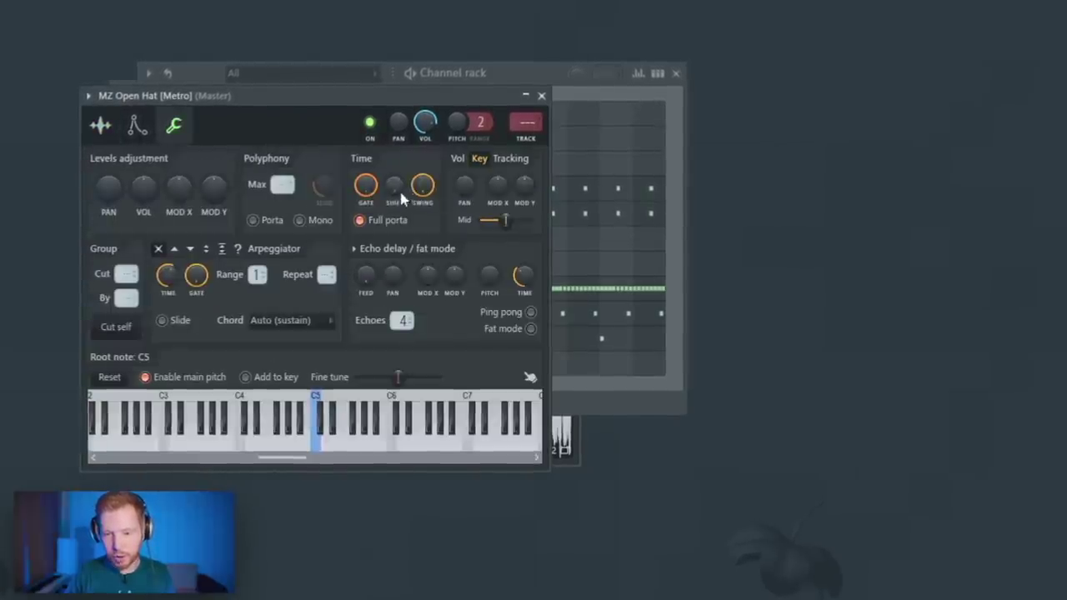
click(541, 95)
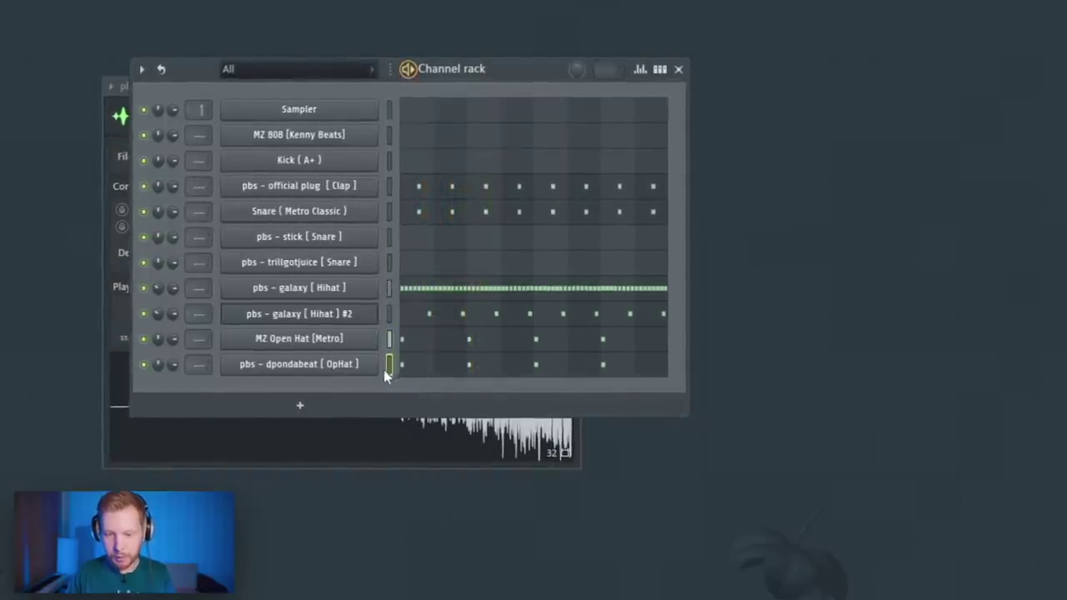
Add a pbs - dpondabeat [ OpHat ] note half a bar after each existing one, repeating every second bar
click(456, 372)
drag(854, 193, 284, 255)
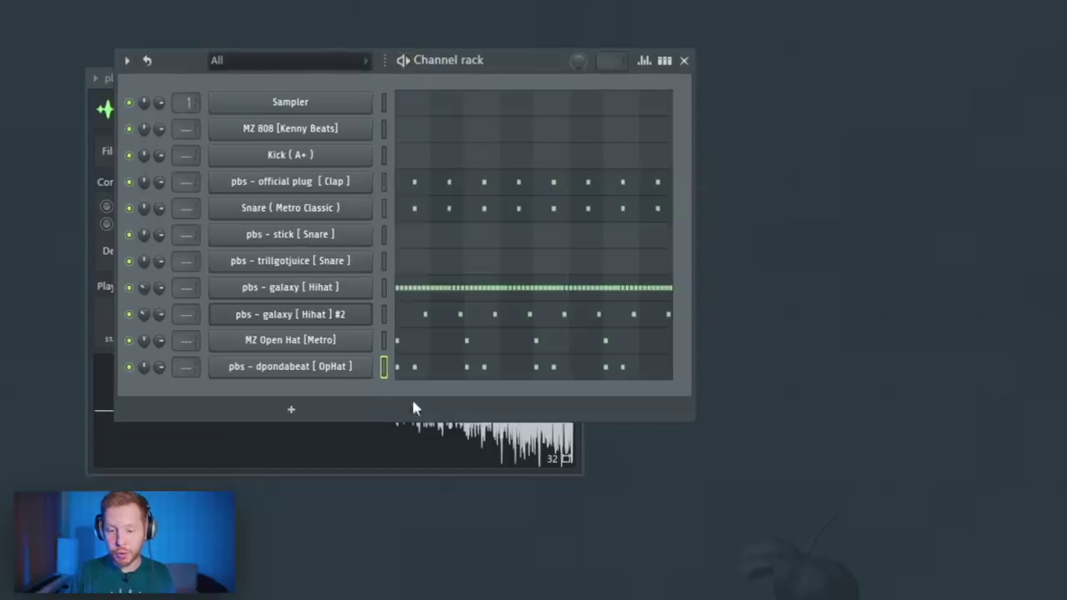
Enter pbs - stick [ Snare ] notes on D#5 late in bar one and early in bars two and four, and repeat them through bar eight
click(292, 367)
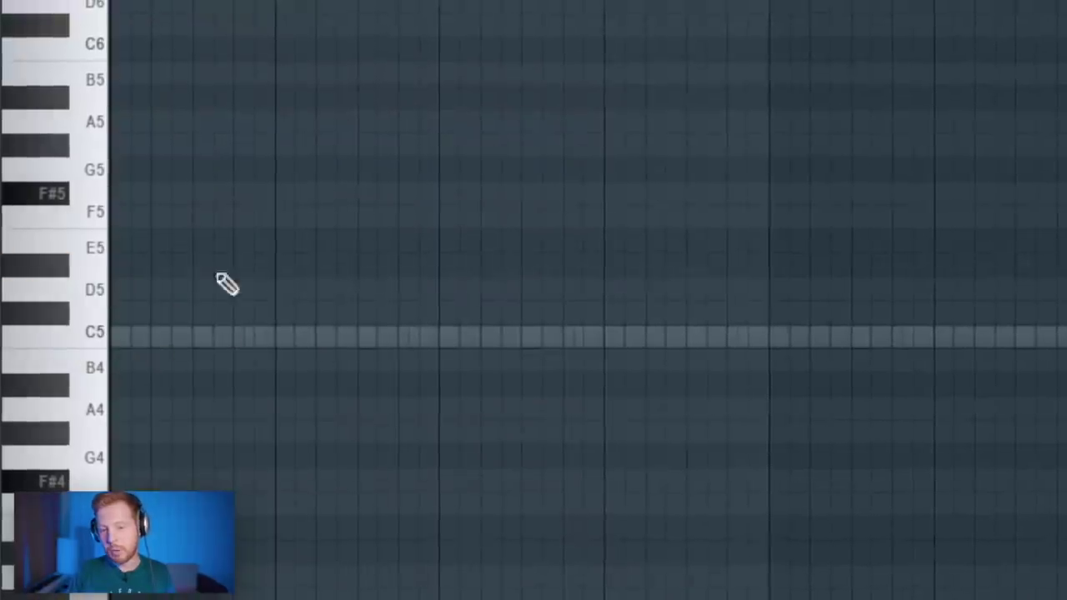
click(267, 264)
click(307, 264)
key(space)
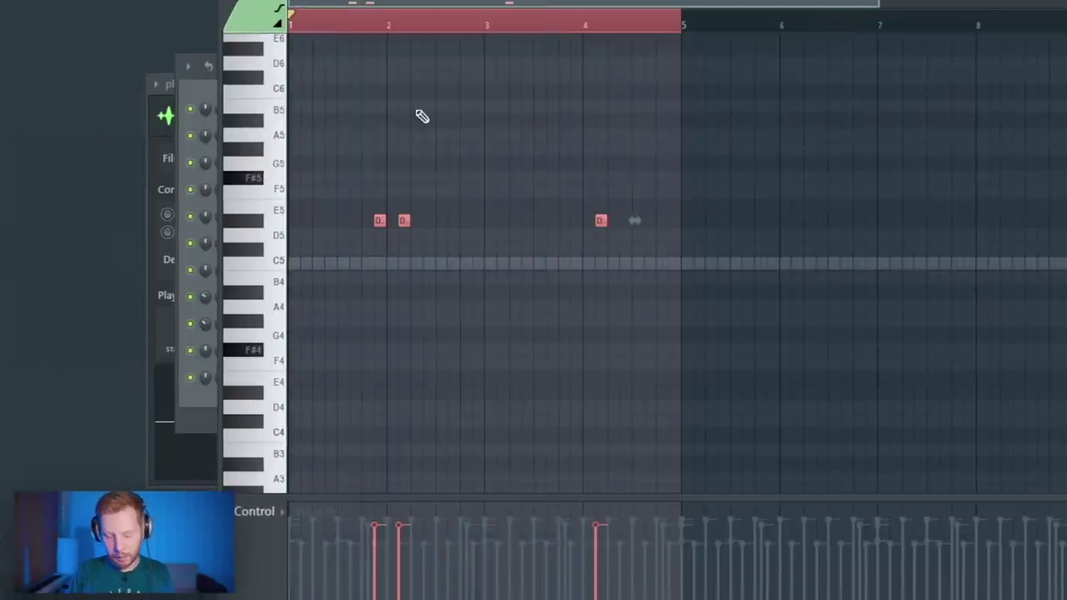
key(ctrl+b)
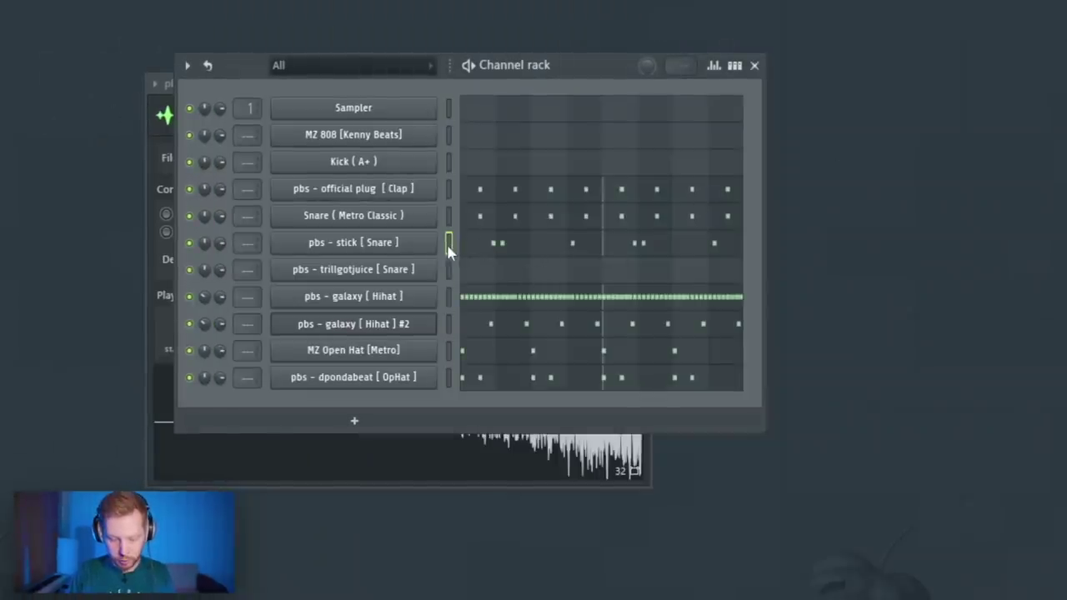
Copy the stick snare notes into the pbs - trillgotjuice [ Snare ] channel and audition them with a fade-out on its sample
key(ctrl+v)
click(382, 273)
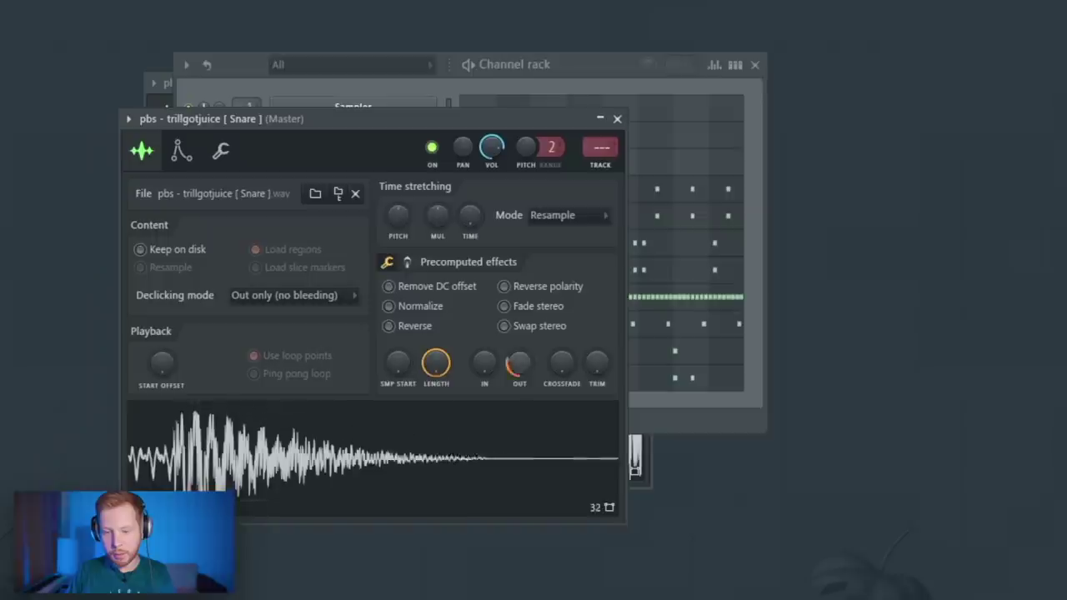
key(space)
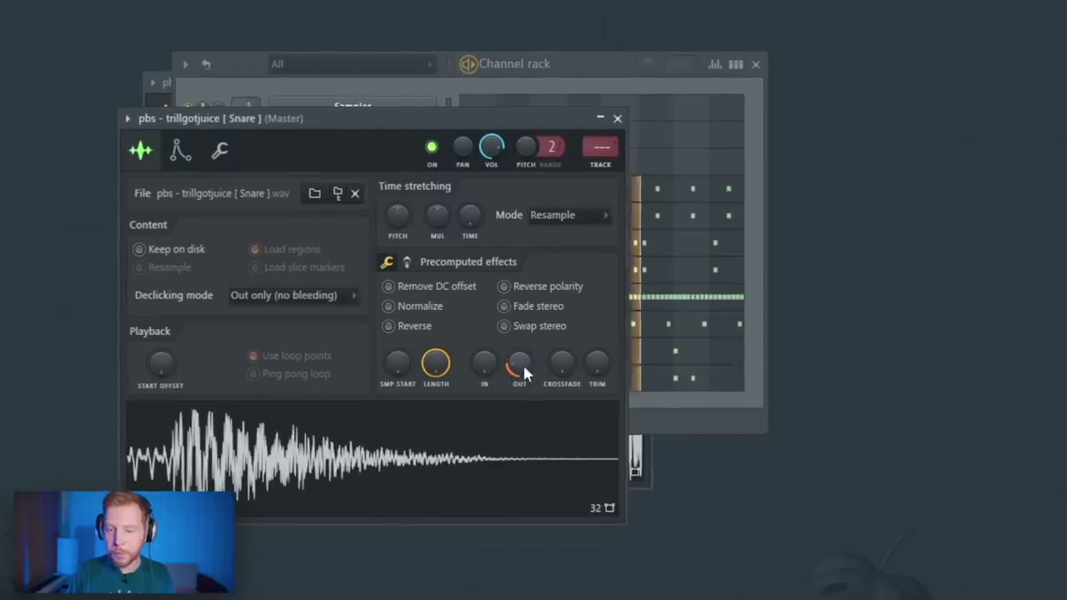
click(617, 117)
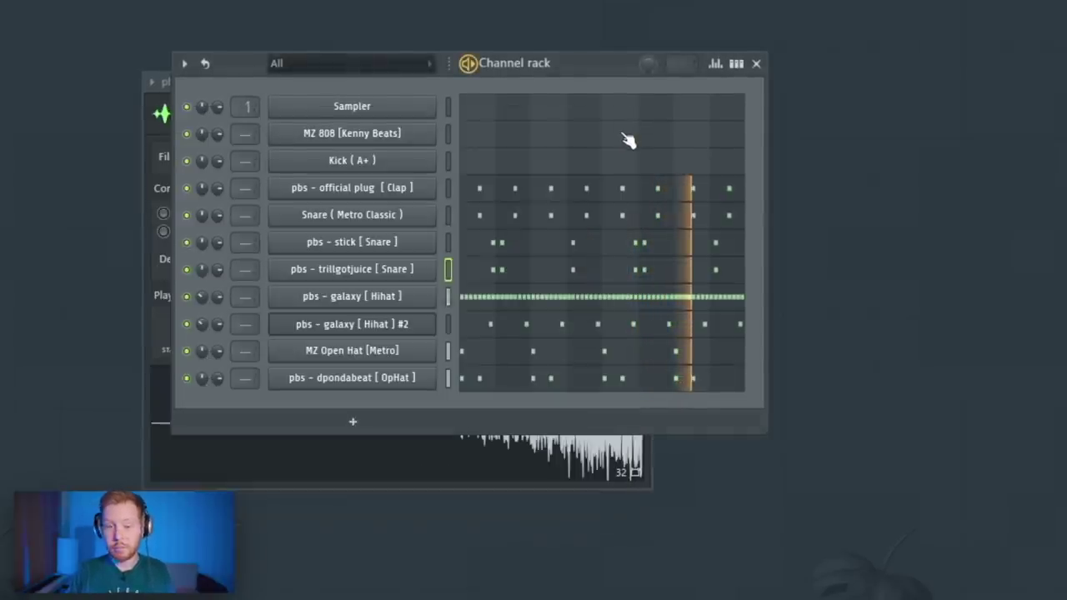
Set the MZ 808 [Kenny Beats] channel to cut itself and place its first note on F#5 at the start of bar one
right_click(435, 158)
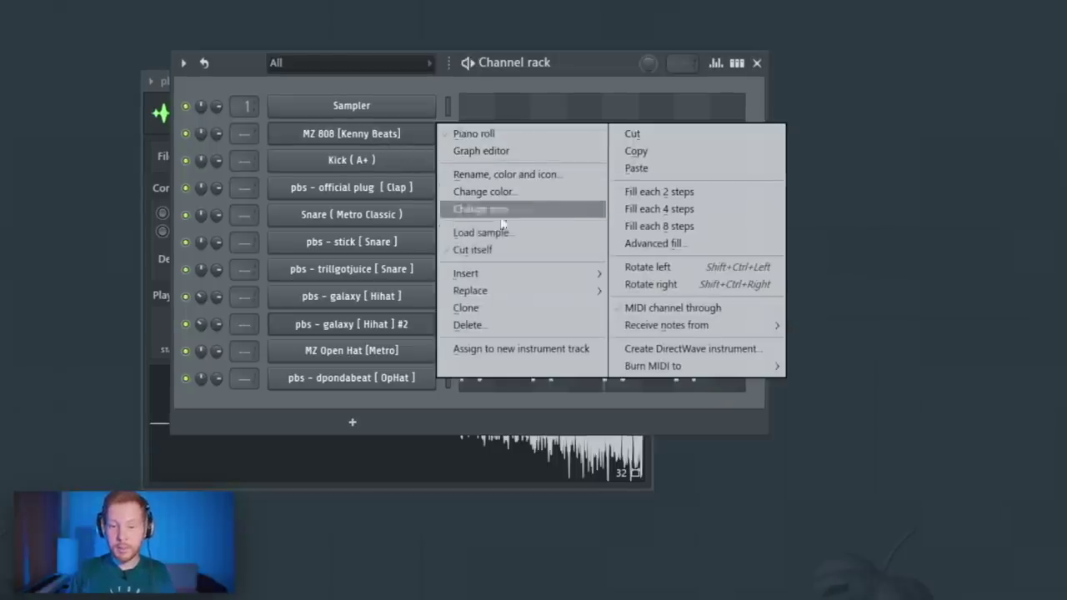
click(575, 259)
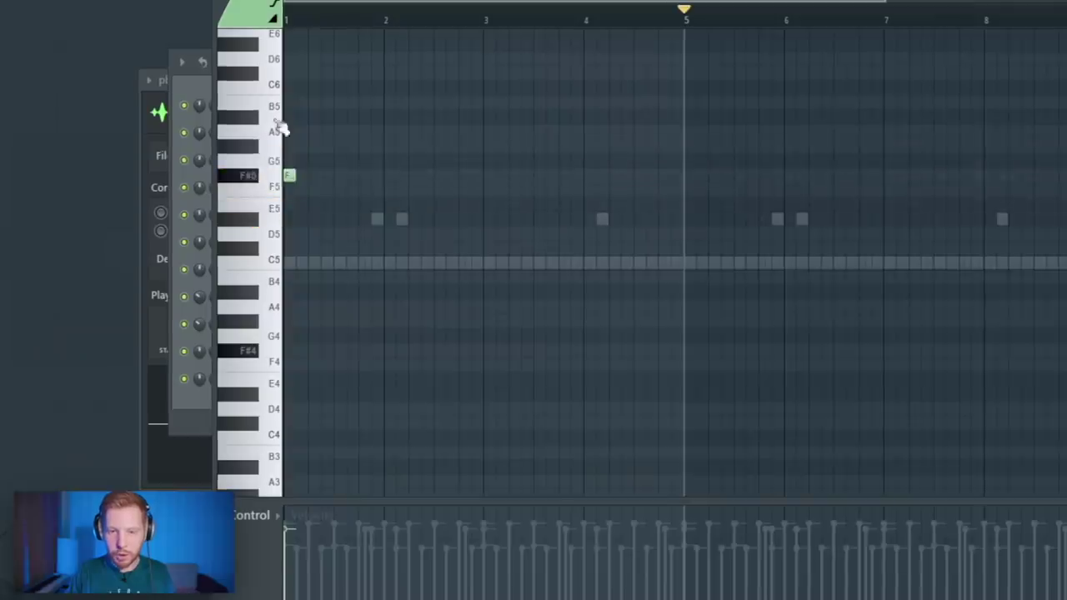
Set the piano roll's scale highlighting to F# Minor Harmonic
click(235, 5)
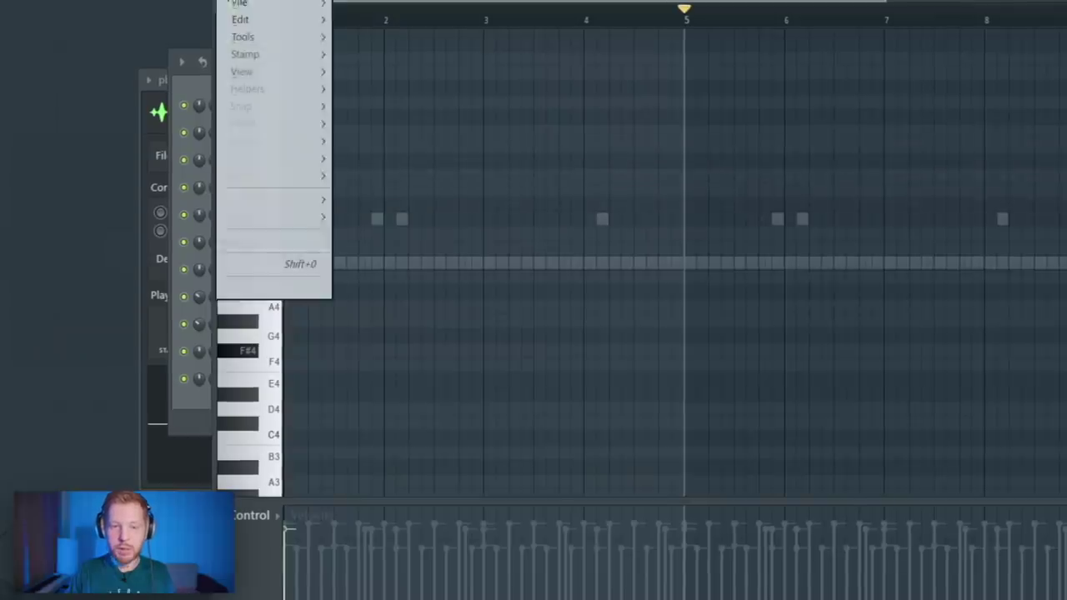
mouse_move(250, 88)
mouse_move(408, 106)
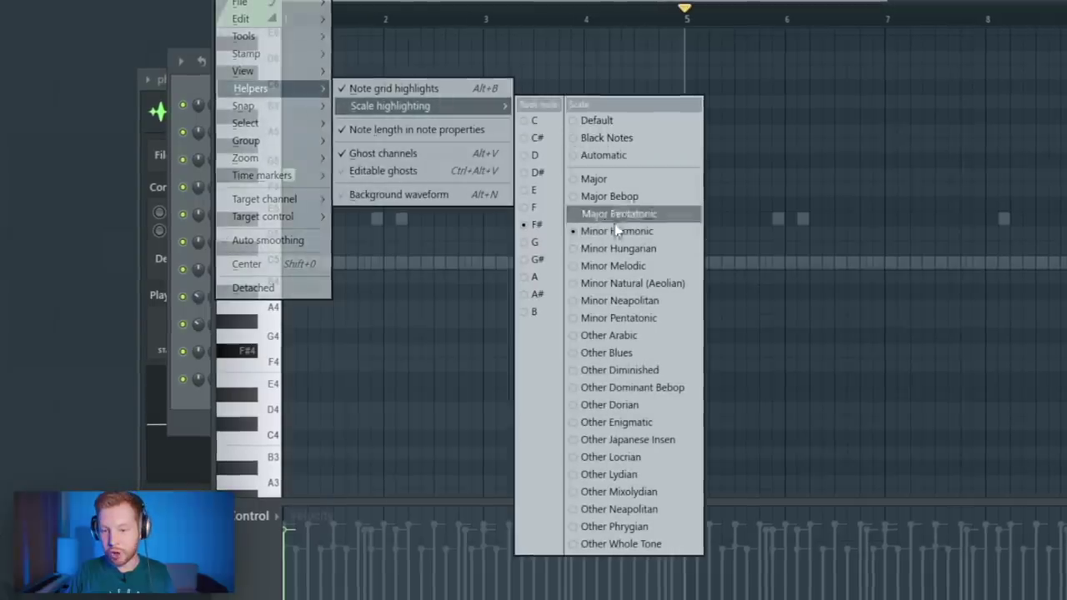
click(685, 237)
Enter the 808 line with two F#5 notes in bar two, then C#5, D5 and C#5 in bar three, auditioning it
key(space)
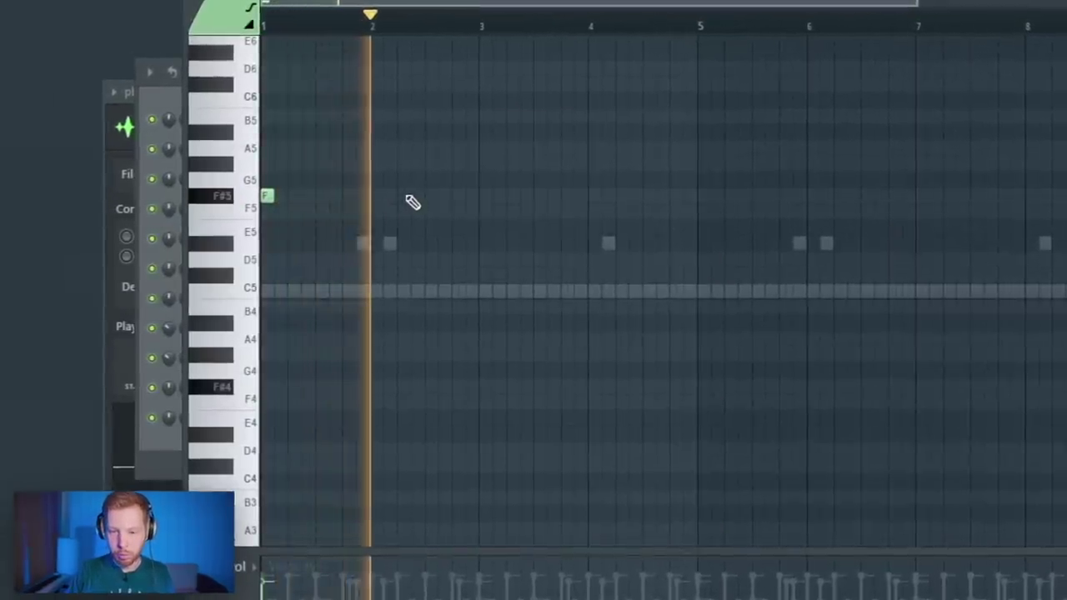
click(404, 197)
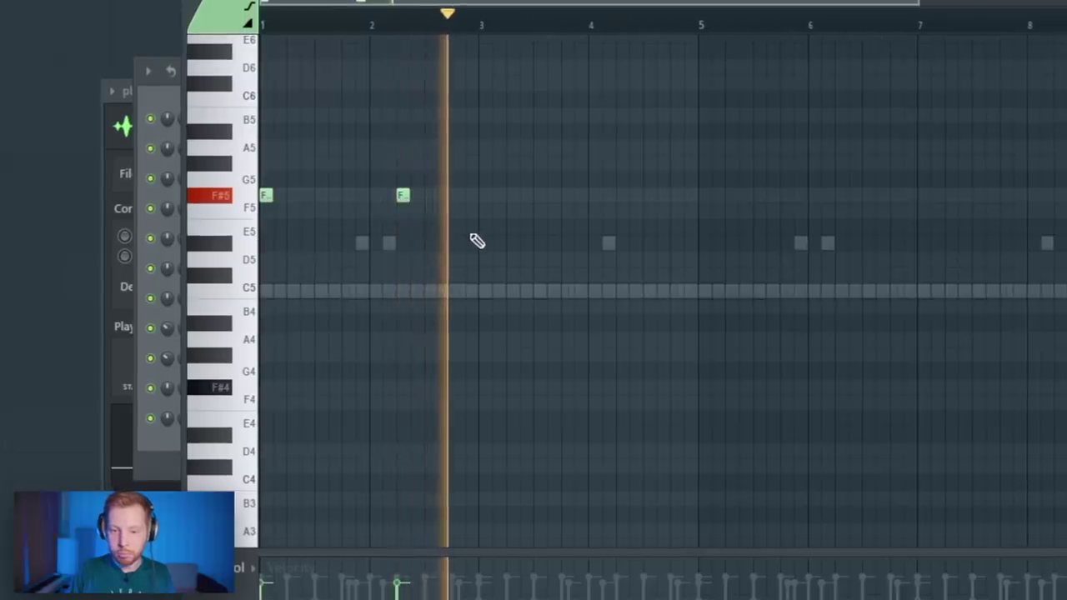
key(space)
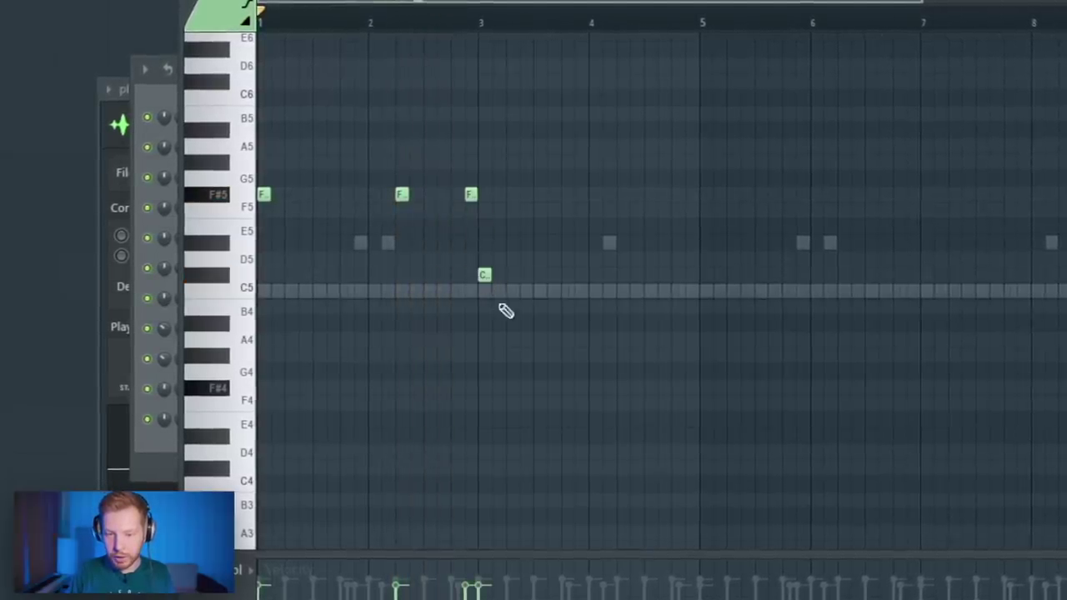
key(space)
click(568, 258)
click(581, 274)
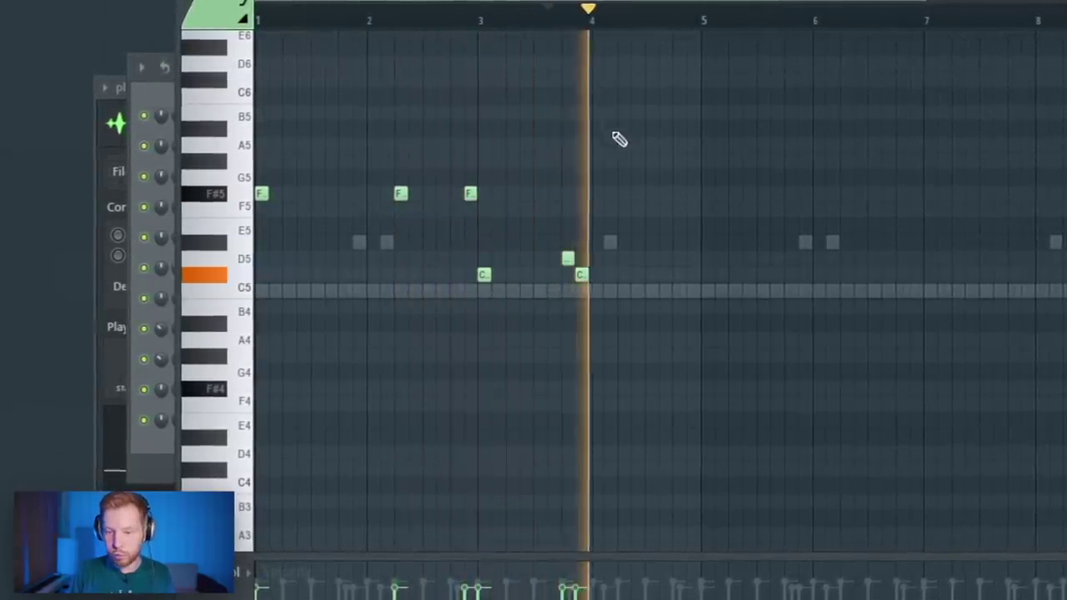
key(space)
Copy the 808 line to bars five to eight, adding an extra F#5 in bar five and a descending D6, C#6, B5, A5 ending
drag(762, 362, 664, 216)
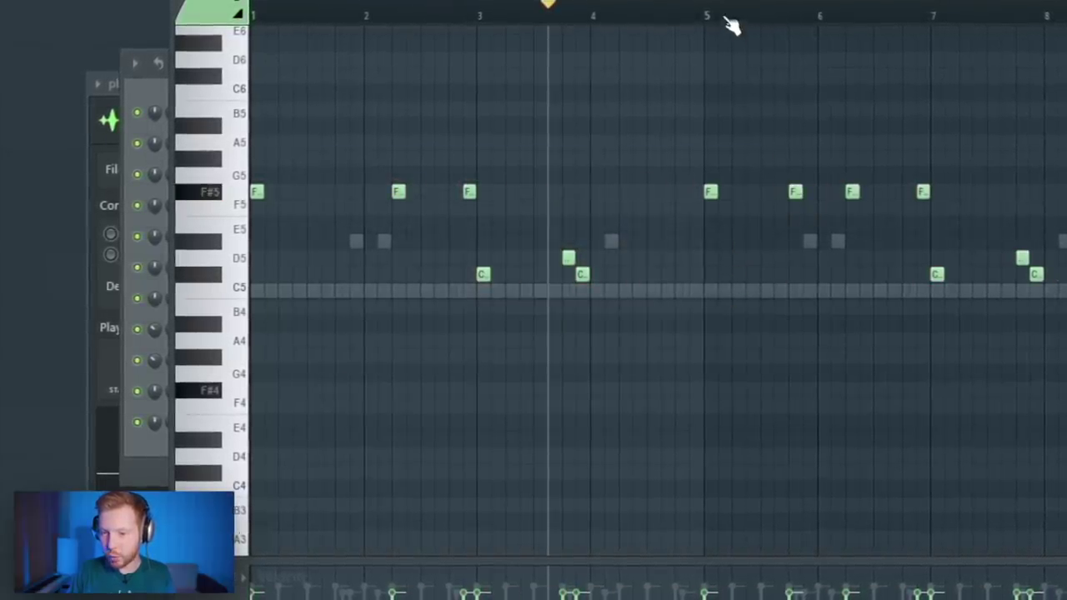
key(space)
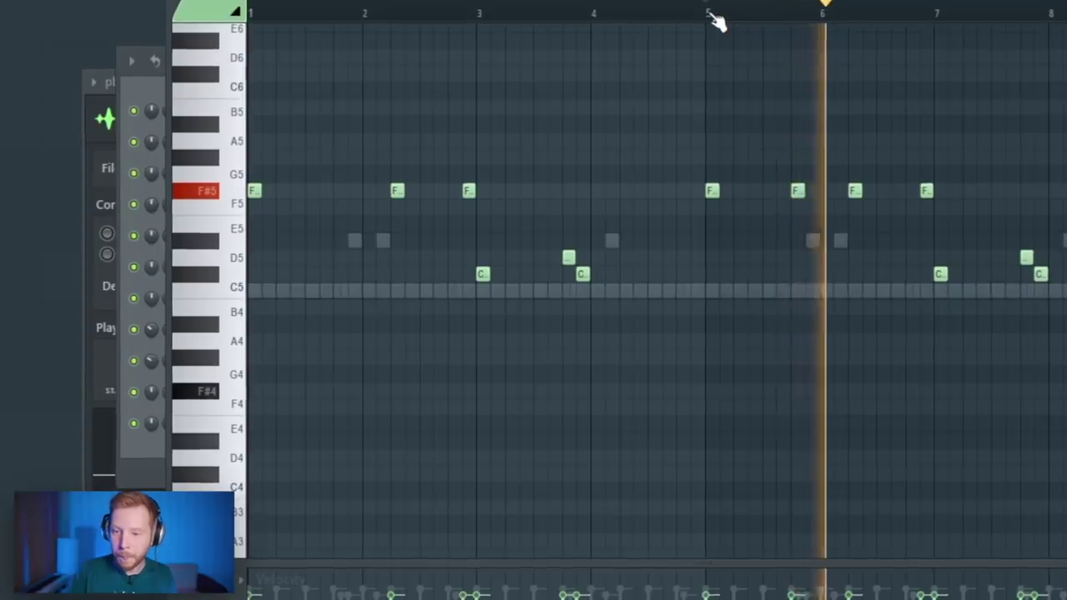
key(space)
click(1053, 140)
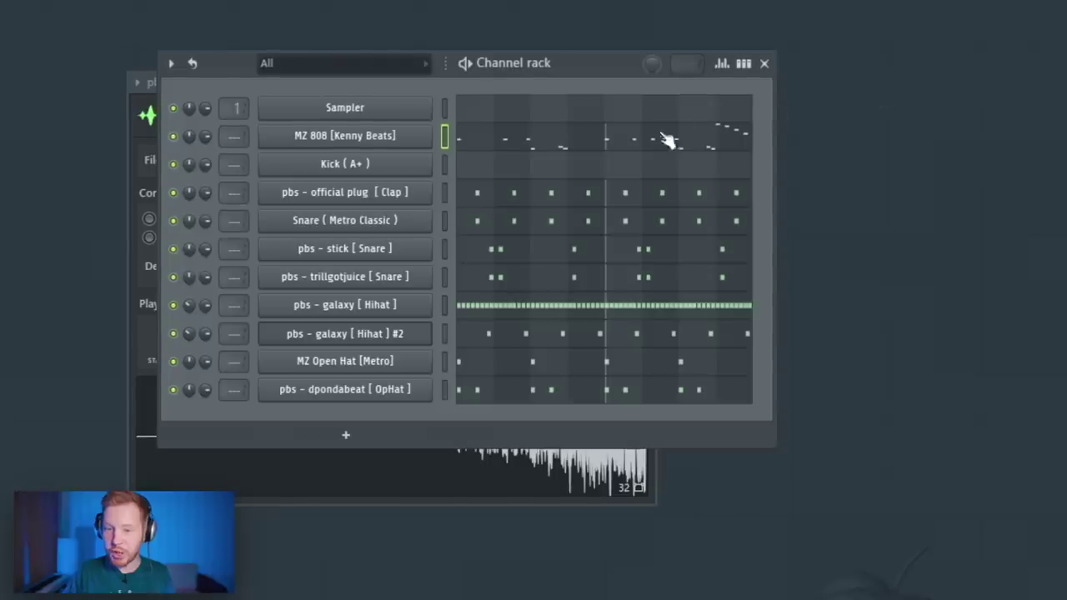
Enter Kick ( A+ ) notes on C5 following the 808 rhythm over four bars and copy them into bars five to eight
click(310, 248)
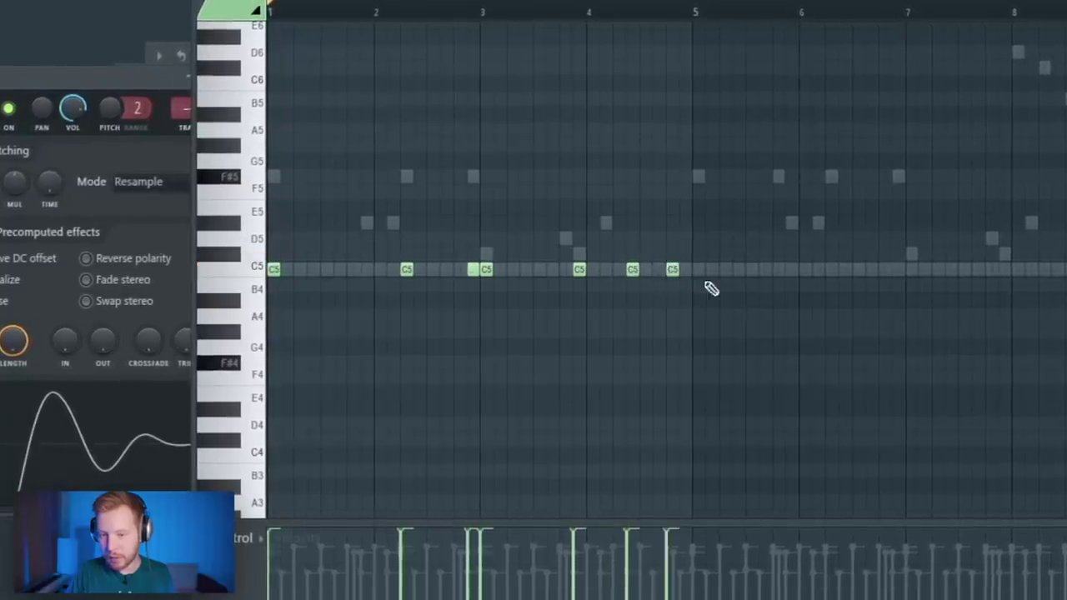
drag(772, 320, 269, 231)
drag(274, 269, 707, 279)
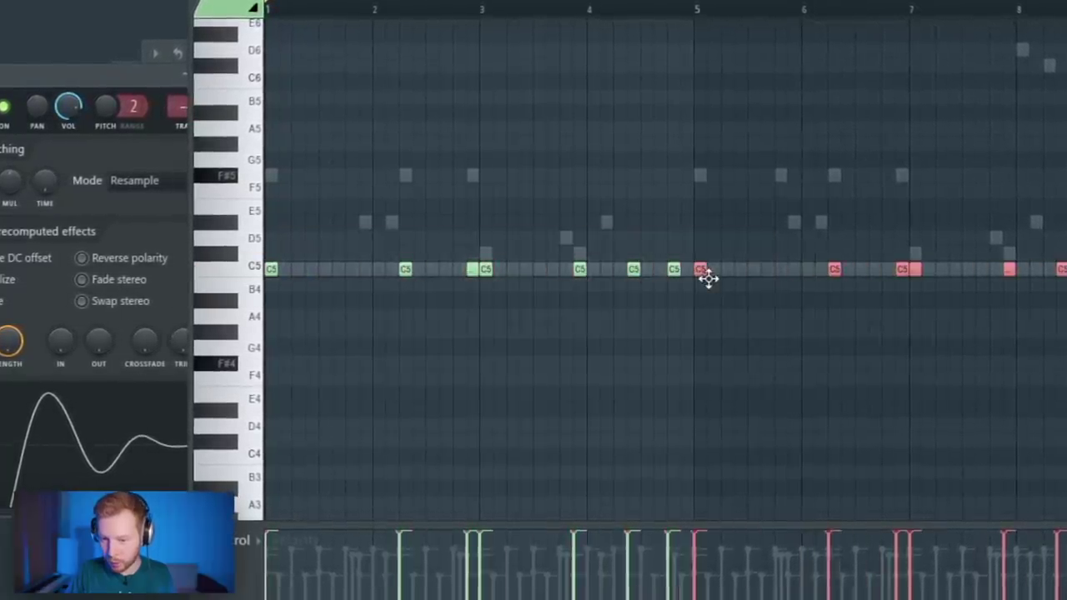
Delete the copied kick notes in bar eight and return to the channel rack
drag(885, 376, 525, 399)
ctrl+click(664, 88)
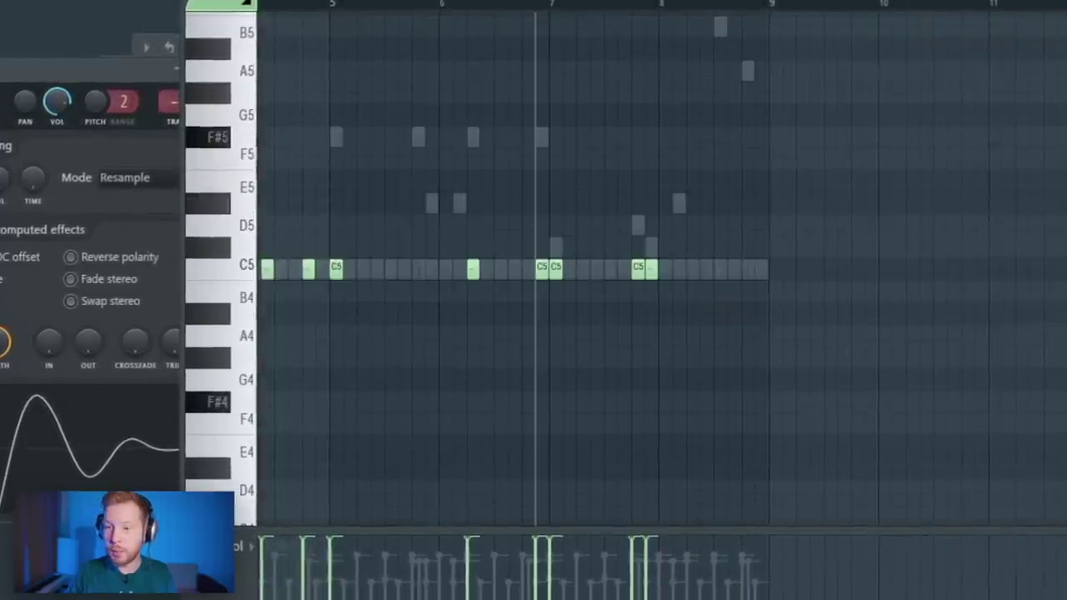
key(Escape)
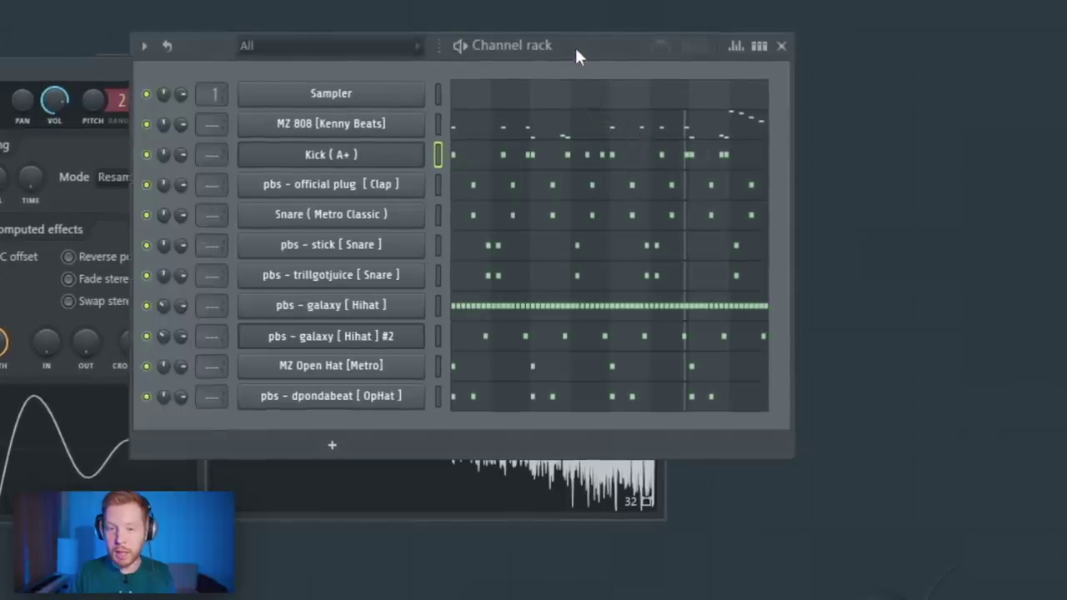
Create a new empty pattern and insert a FLEX instrument above the Sampler channel
key(KP_Add)
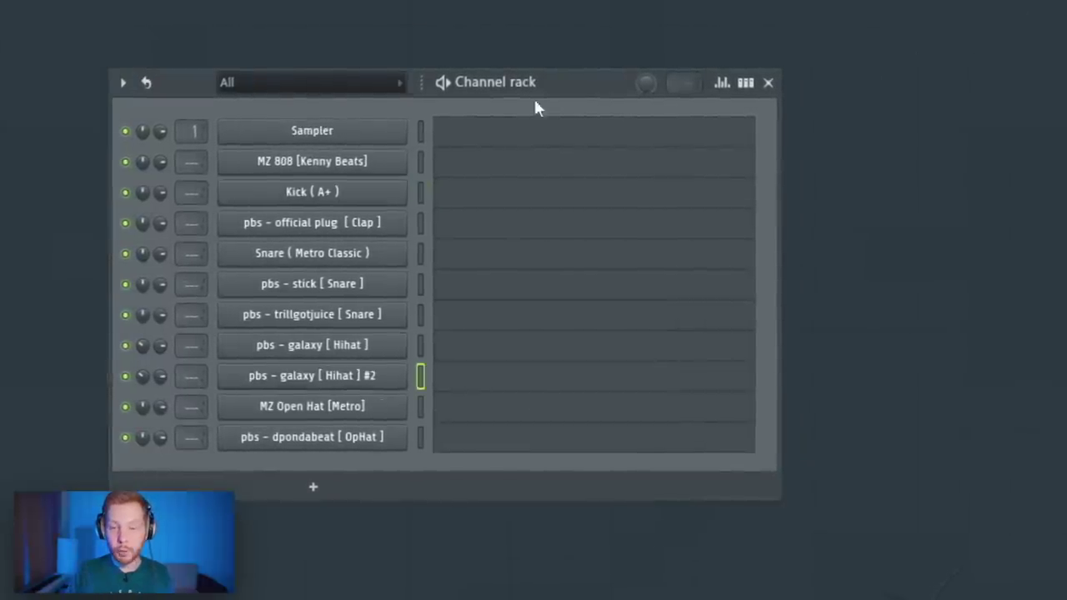
right_click(328, 96)
mouse_move(460, 250)
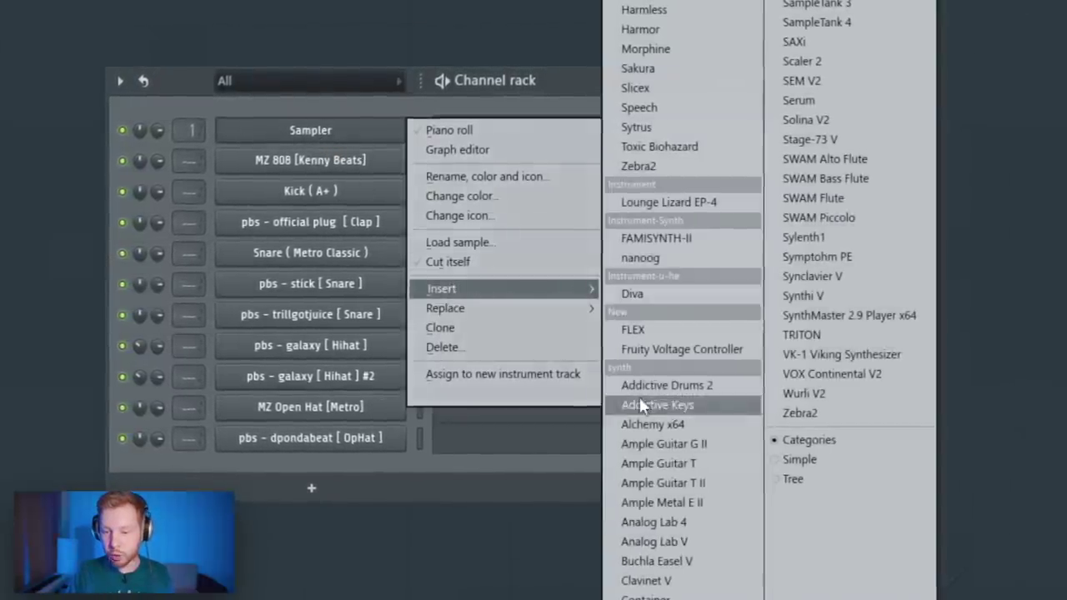
click(692, 330)
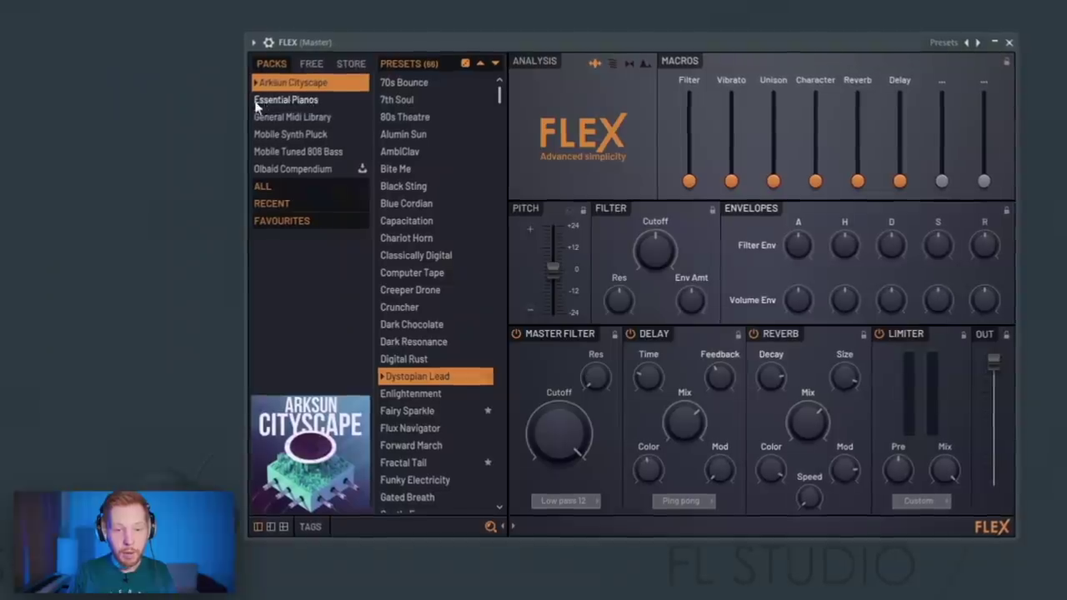
Load the Close Grand preset from the Essential Pianos pack, raise its Squash macro and lower the reverb mix
click(287, 100)
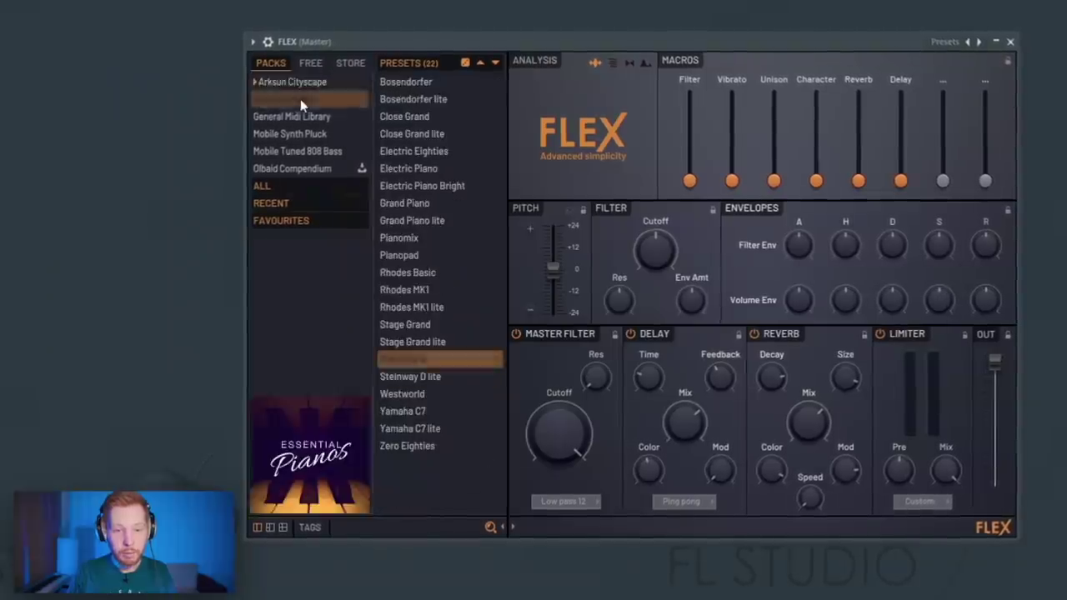
click(412, 118)
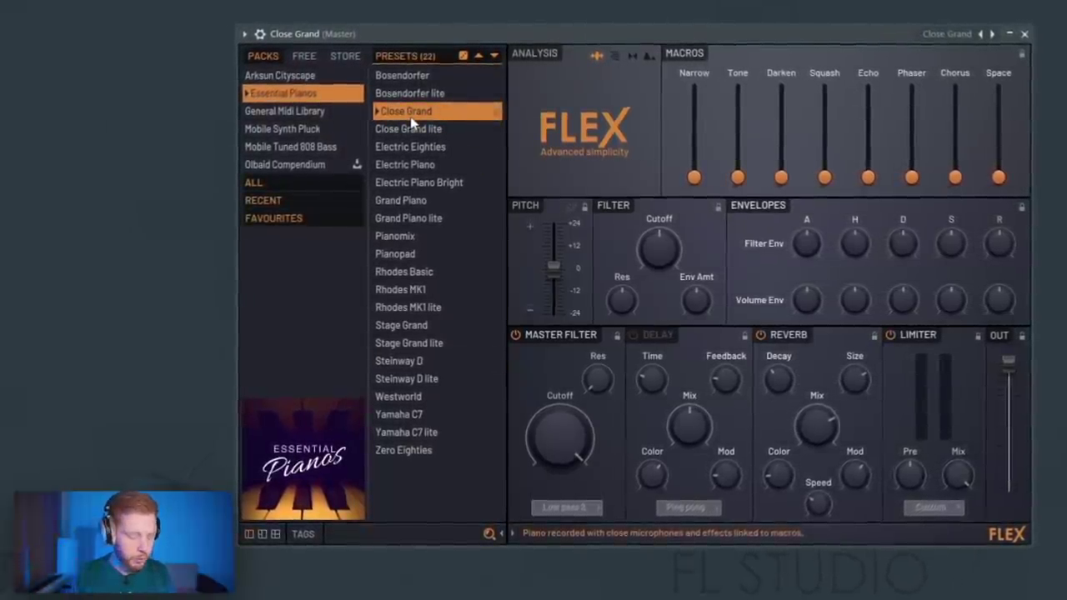
drag(827, 176, 829, 148)
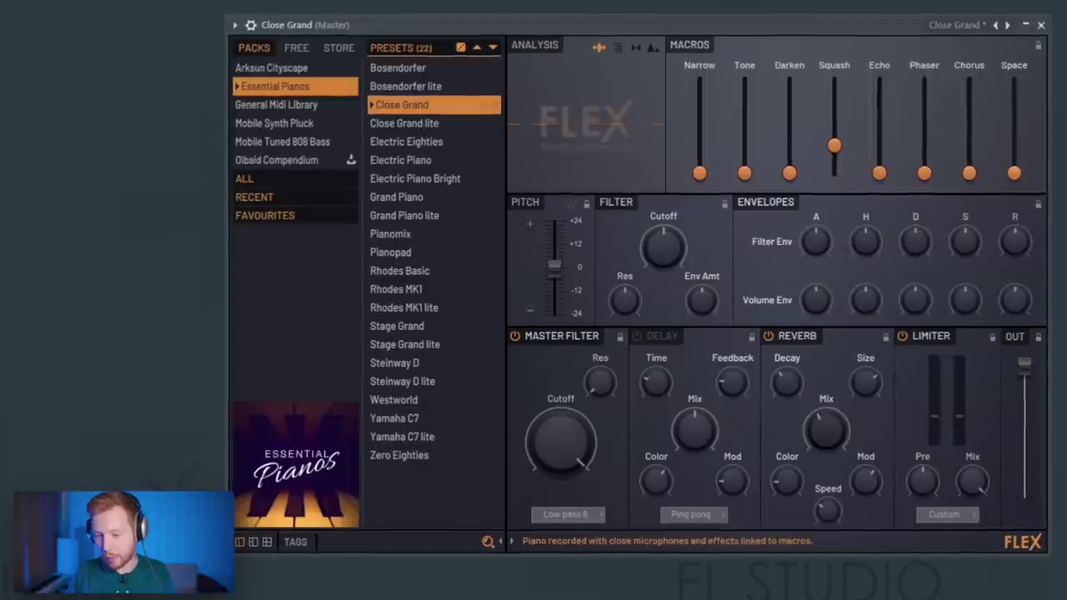
drag(832, 419, 832, 455)
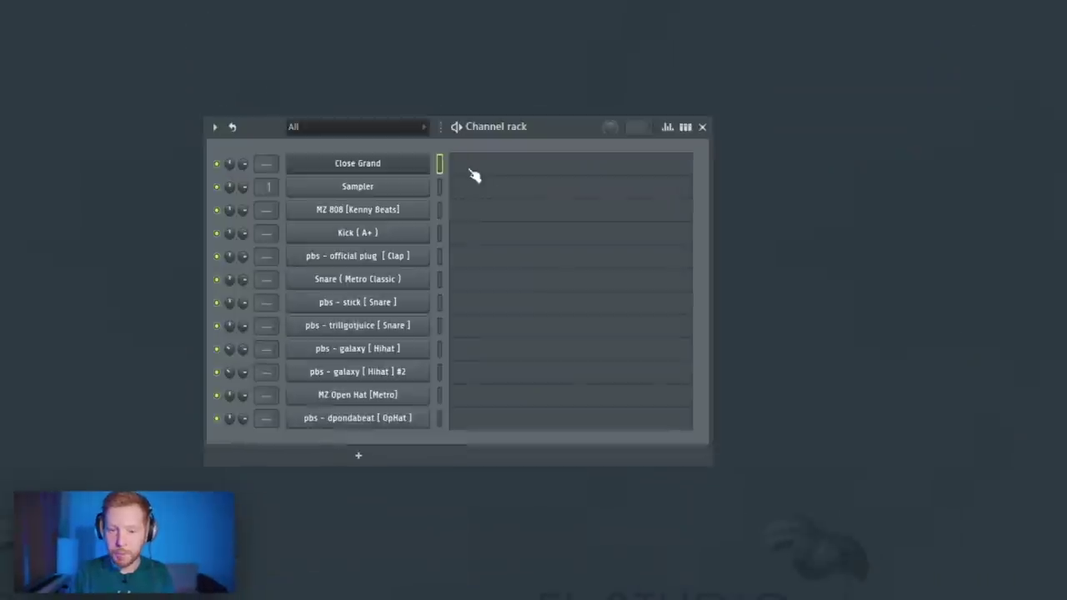
Place short F#4 and F#3 notes at the start of bar one in the Close Grand piano roll
click(492, 171)
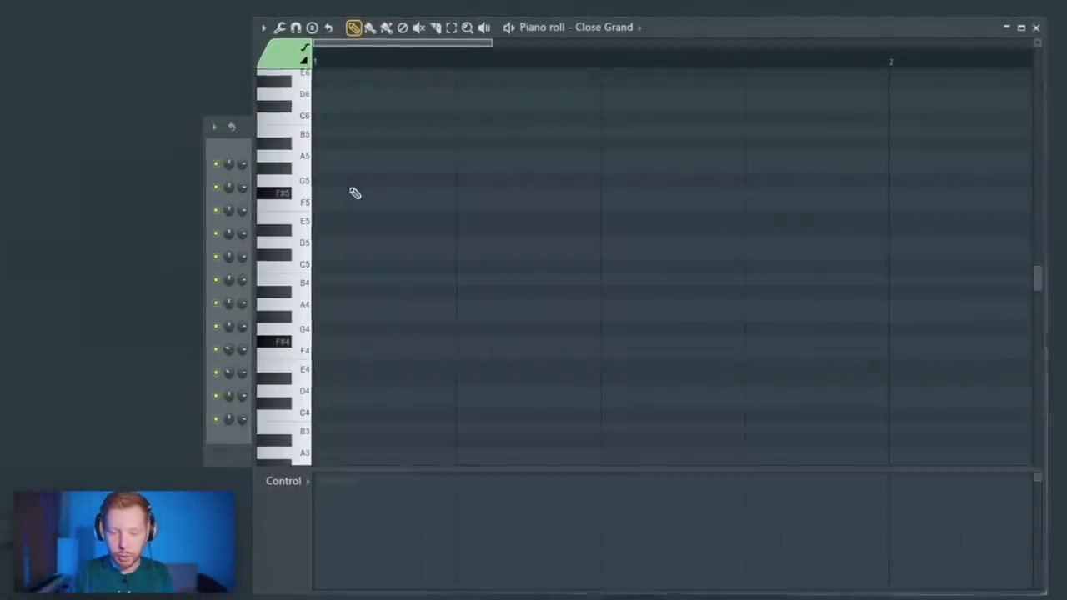
drag(328, 325, 342, 336)
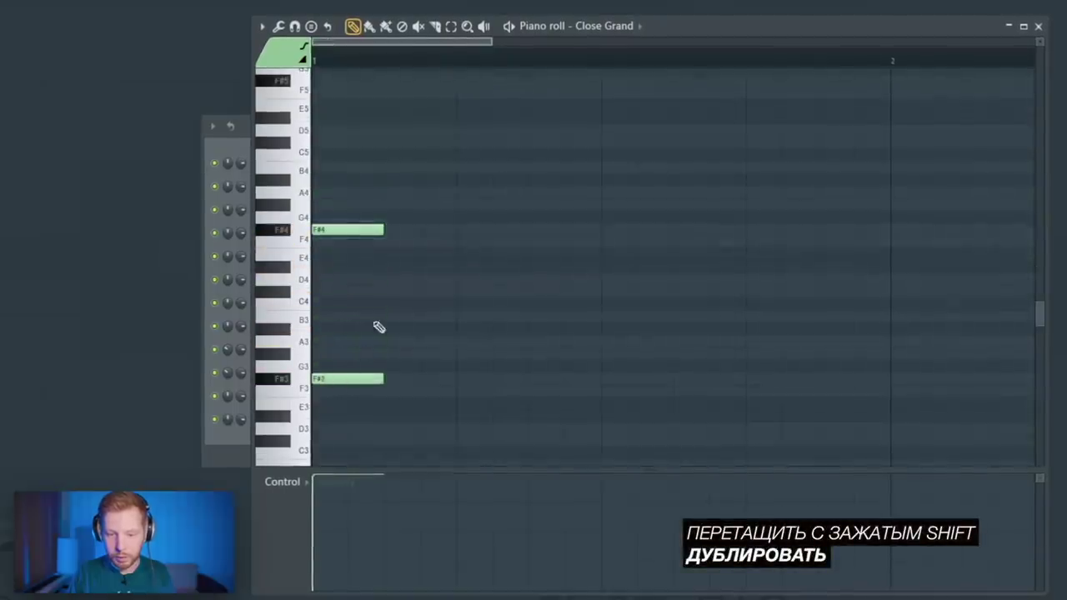
drag(383, 381, 336, 396)
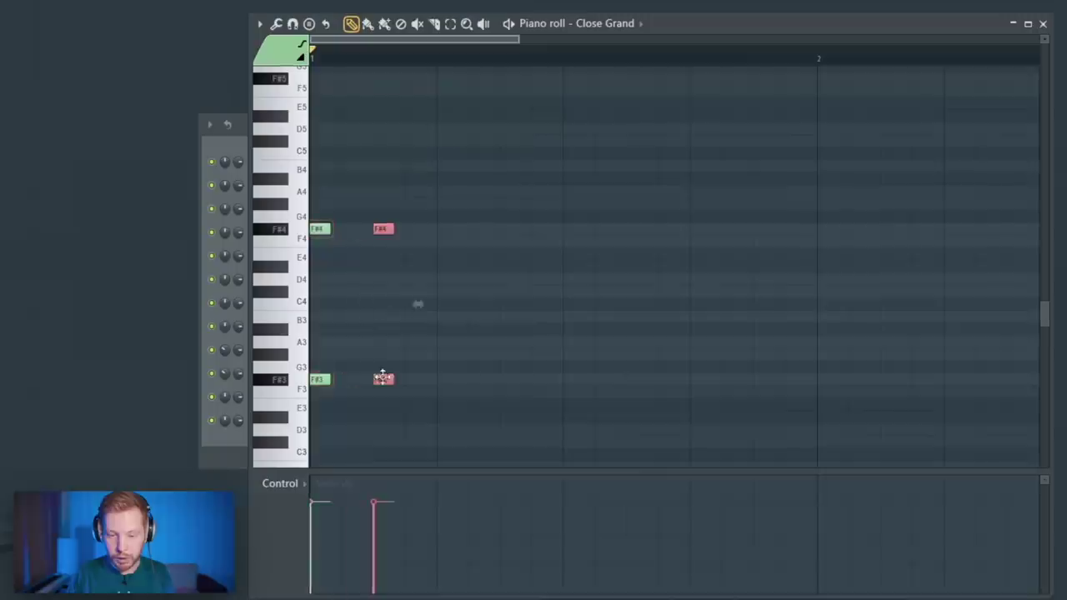
Place a C#4, A4 and C#5 chord on the second beat of bar one, lengthen it slightly and audition it
drag(381, 327, 381, 286)
click(417, 340)
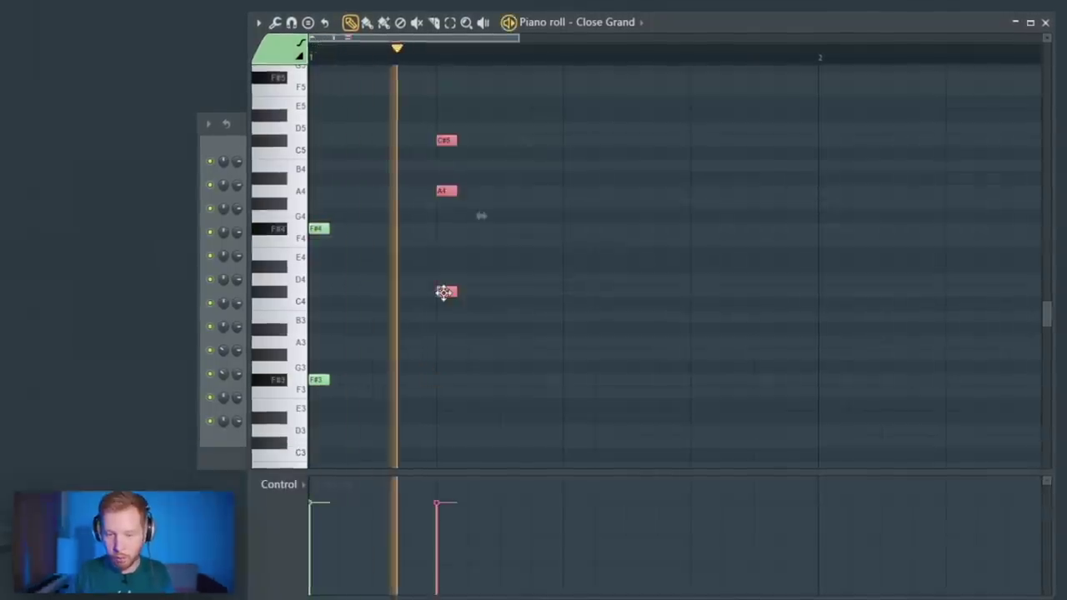
key(space)
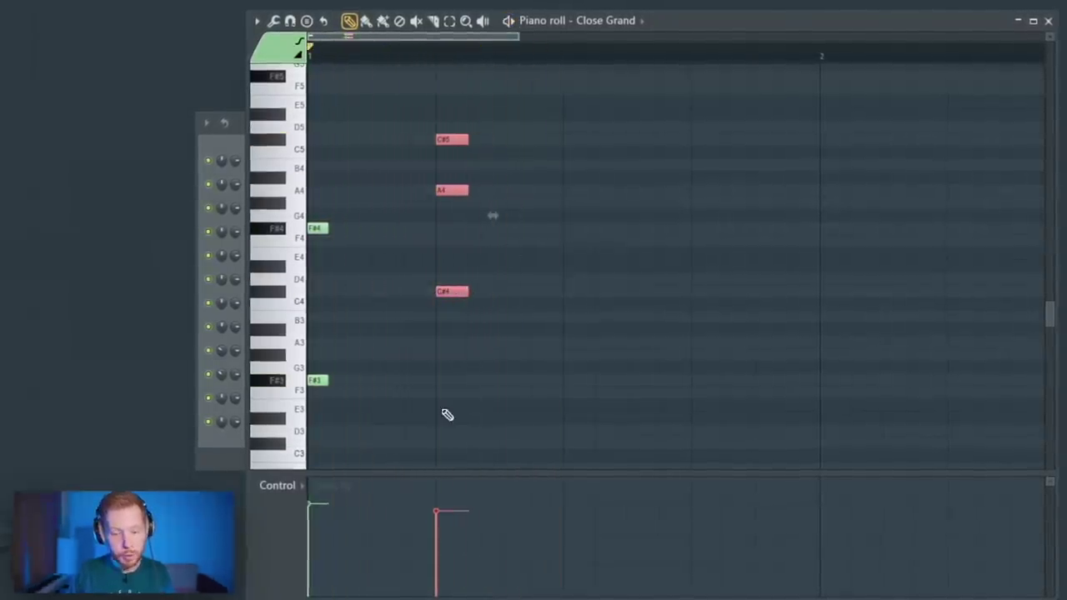
key(space)
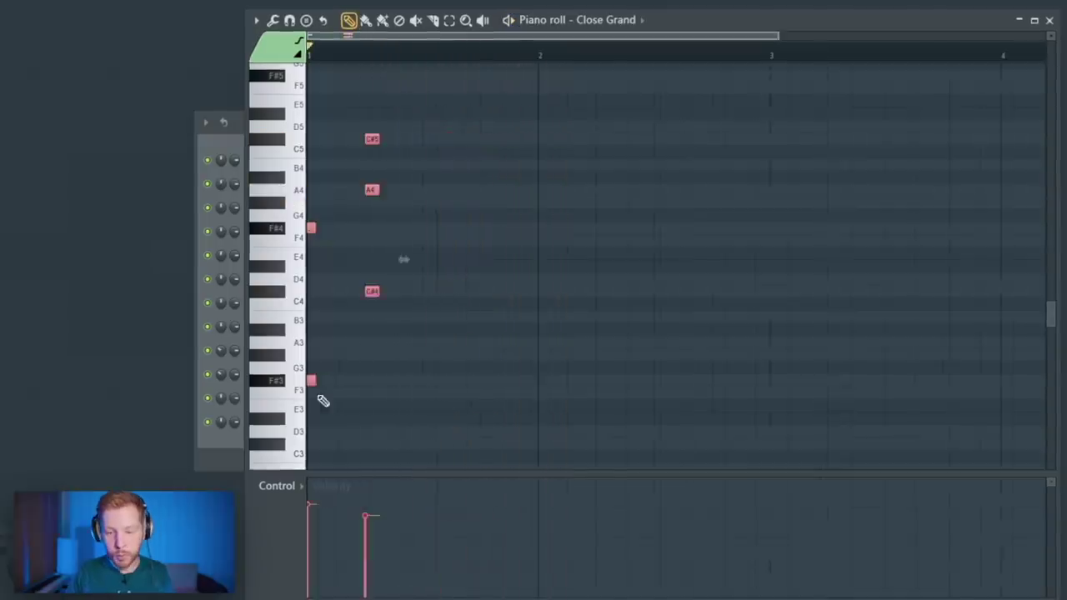
Duplicate the opening F# notes and chord to fill bar one, and copy the full bar into bar two
drag(311, 383, 453, 395)
key(space)
key(space)
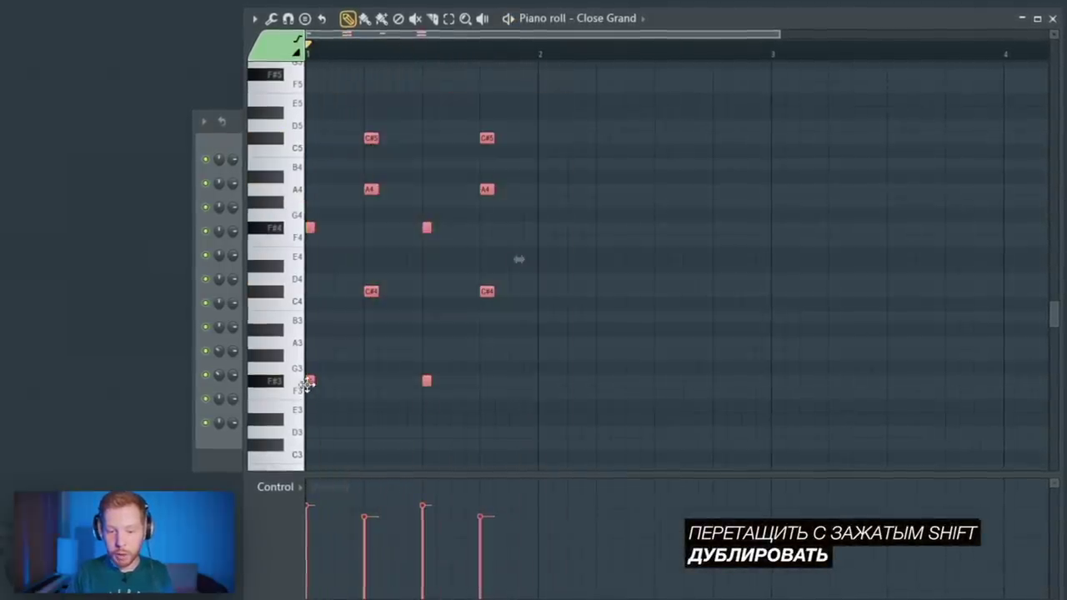
drag(307, 379, 540, 370)
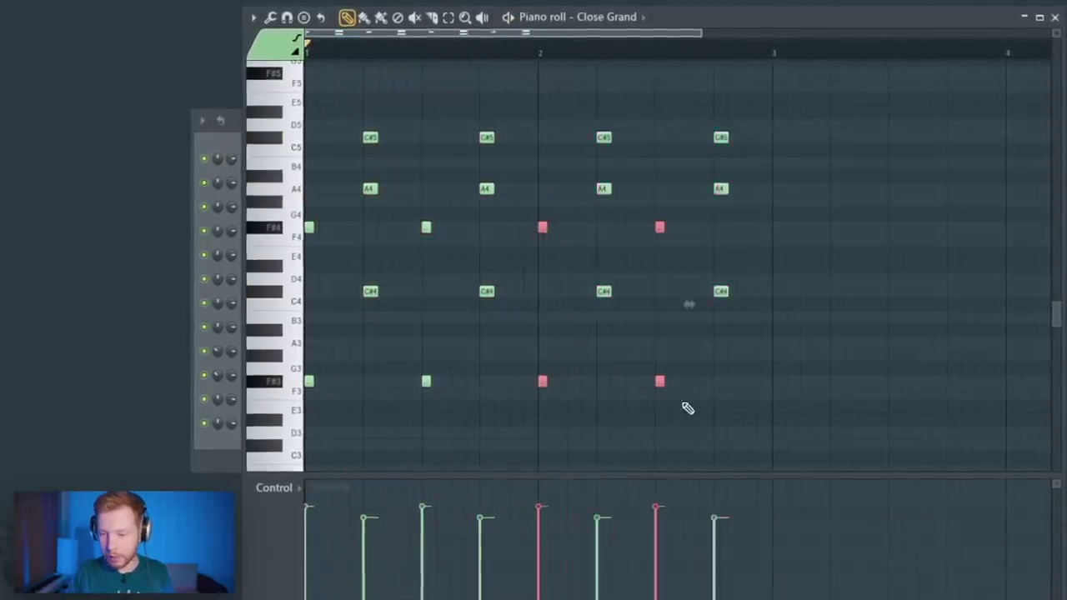
Lower the F#3 and F#4 notes in bar two by four semitones to D3 and D4
key(shift+Down)
key(shift+Down)
key(shift+Down)
key(shift+Down)
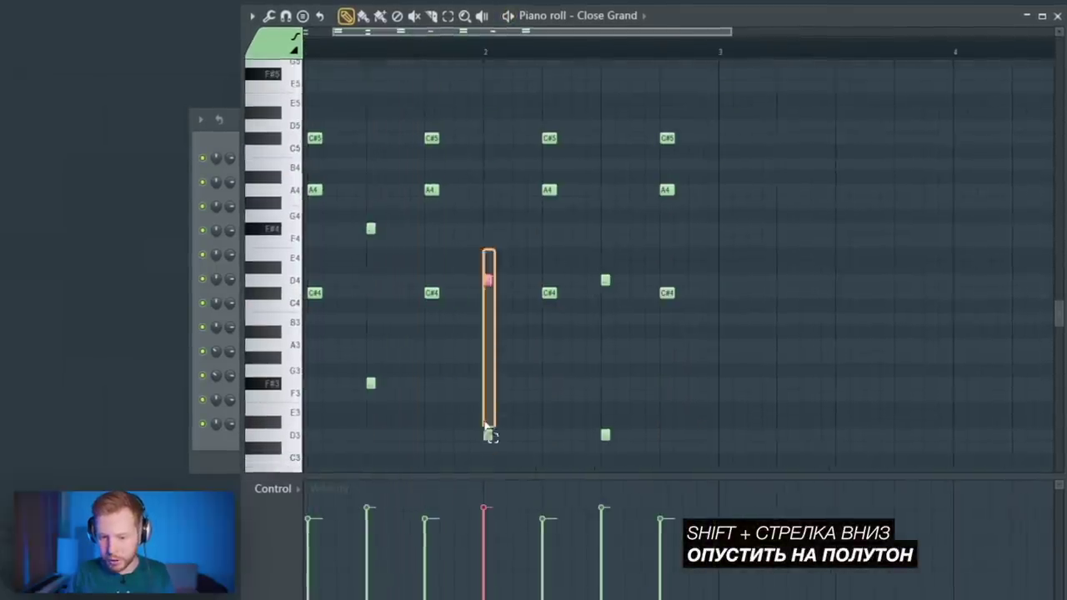
drag(486, 427, 489, 460)
ctrl+click(541, 392)
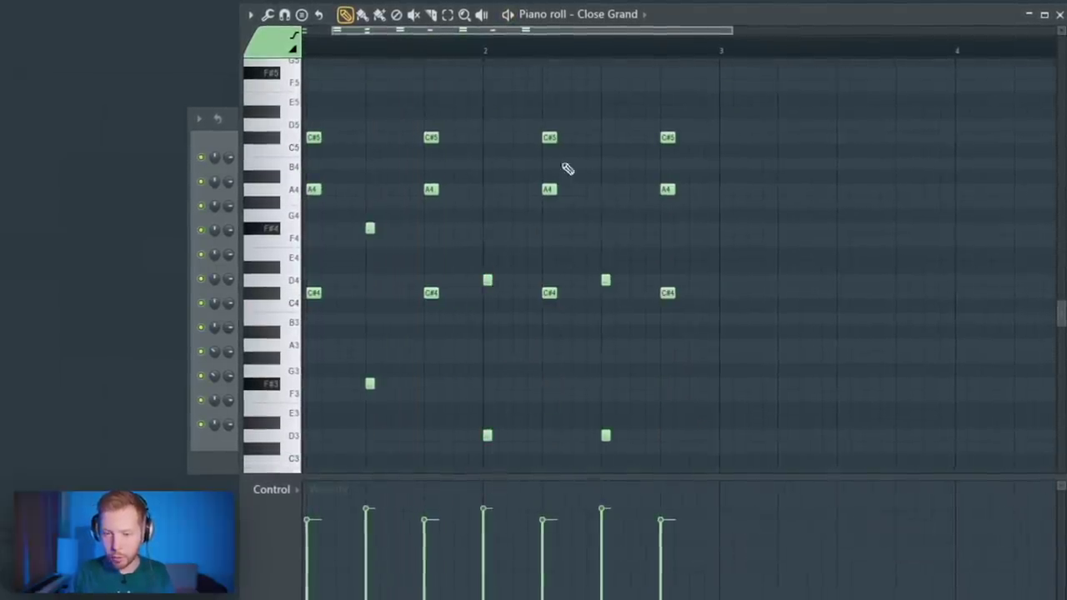
Reshape the first chord in bar two to D4, F#4 and D5 and audition it
drag(565, 148, 542, 344)
key(Up)
scroll(625, 289, down, 1)
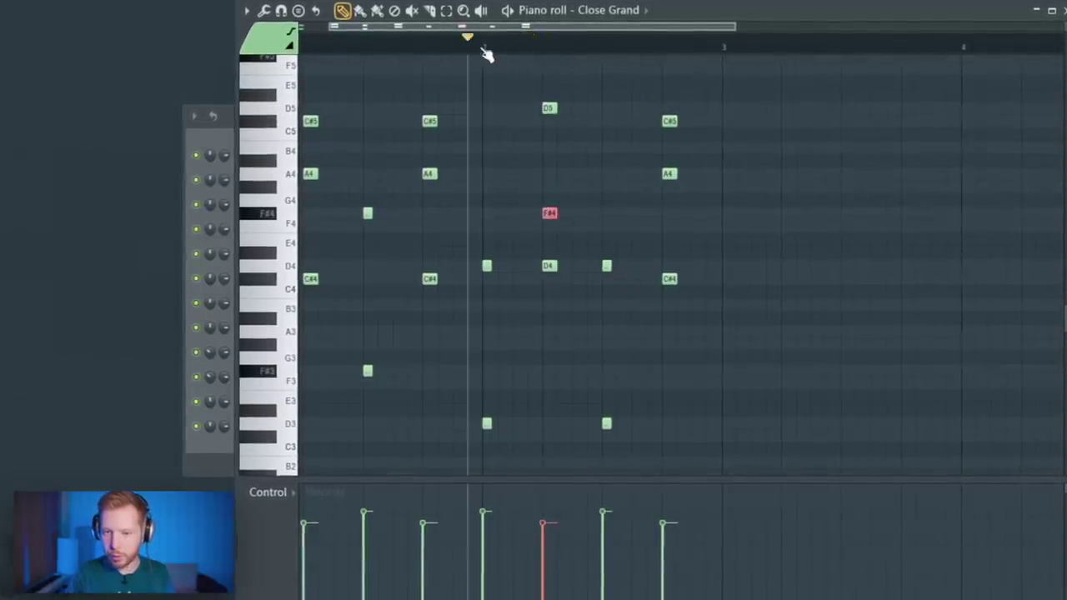
key(space)
Duplicate the bar-two phrase into bar three, lower its bass notes by a semitone to C#, and play it back
mouse_move(766, 88)
mouse_down()
mouse_move(511, 479)
mouse_move(478, 450)
mouse_move(691, 425)
mouse_up()
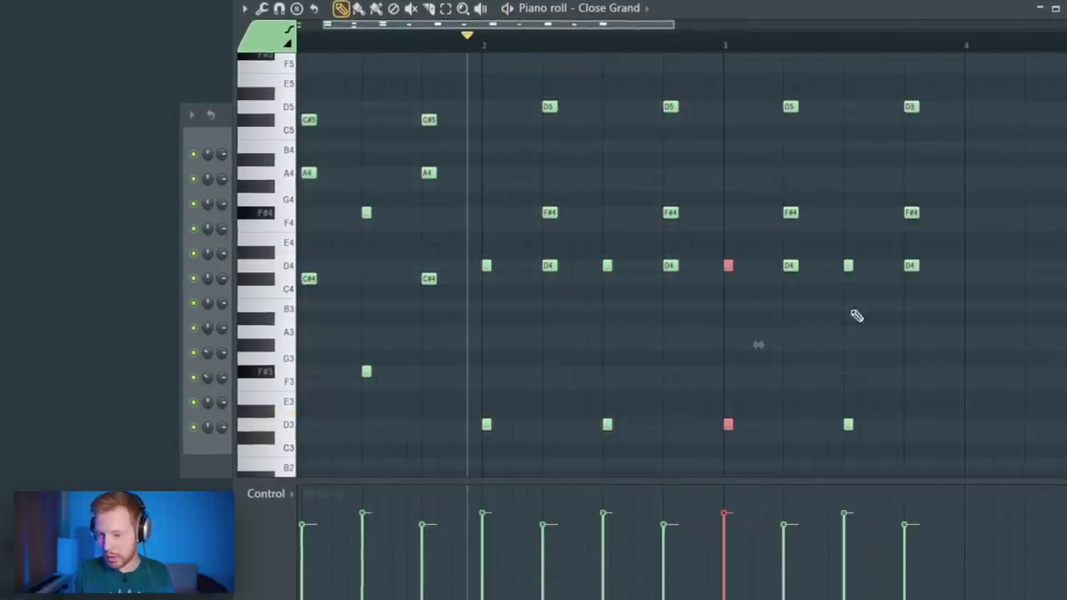
drag(862, 247, 837, 440)
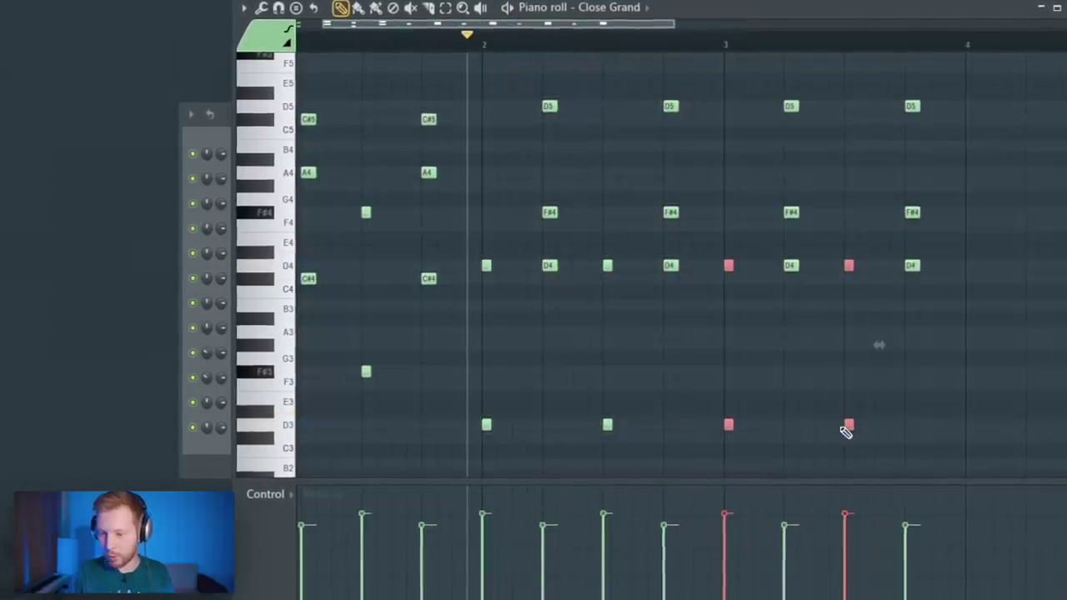
key(shift+Down)
click(721, 45)
key(space)
key(space)
Lower both bar-three chords by a semitone to C#4 and F4, and raise their top notes to F5
drag(835, 93, 782, 300)
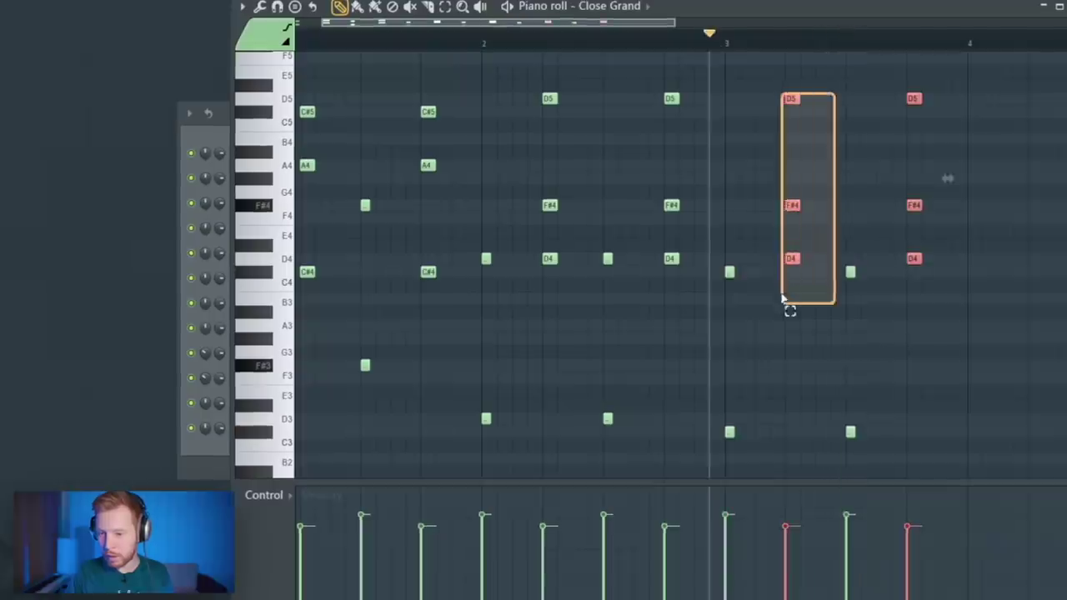
key(shift+Down)
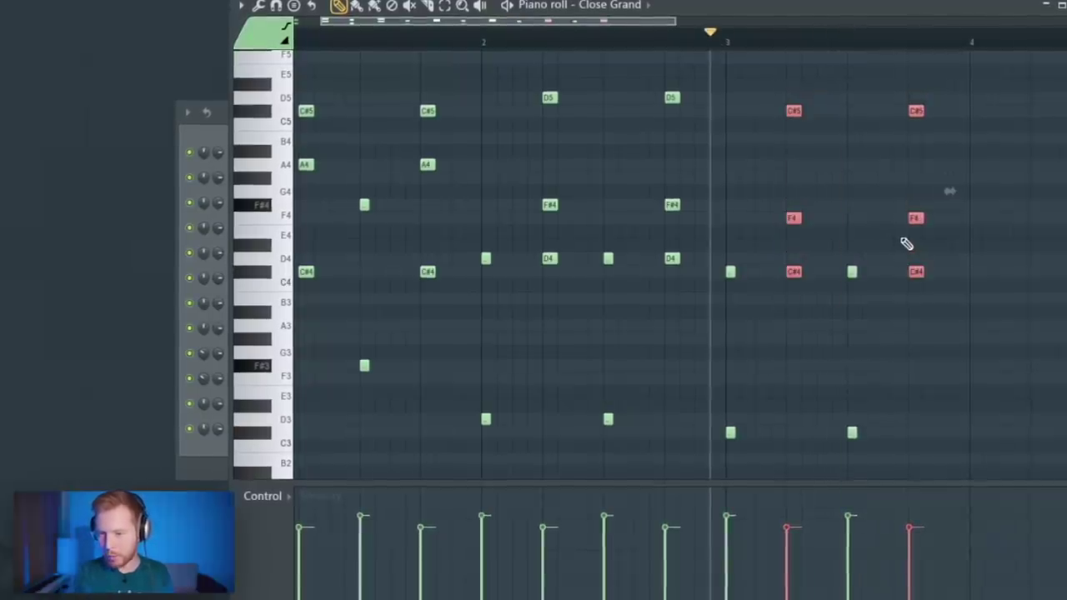
key(space)
scroll(760, 133, down, 2)
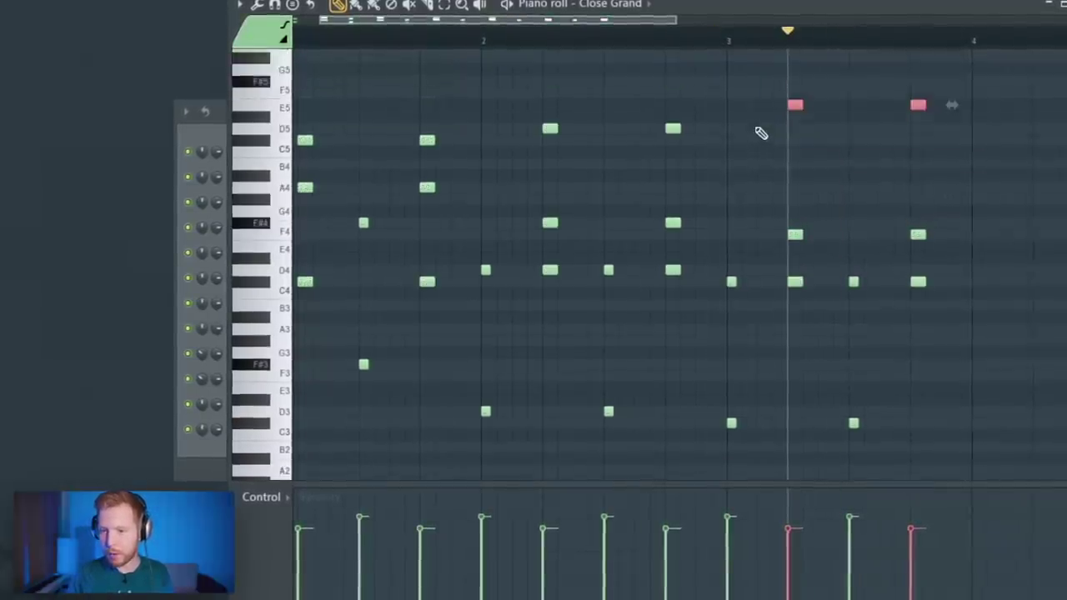
key(shift+Down)
key(shift+Down)
drag(531, 242, 531, 153)
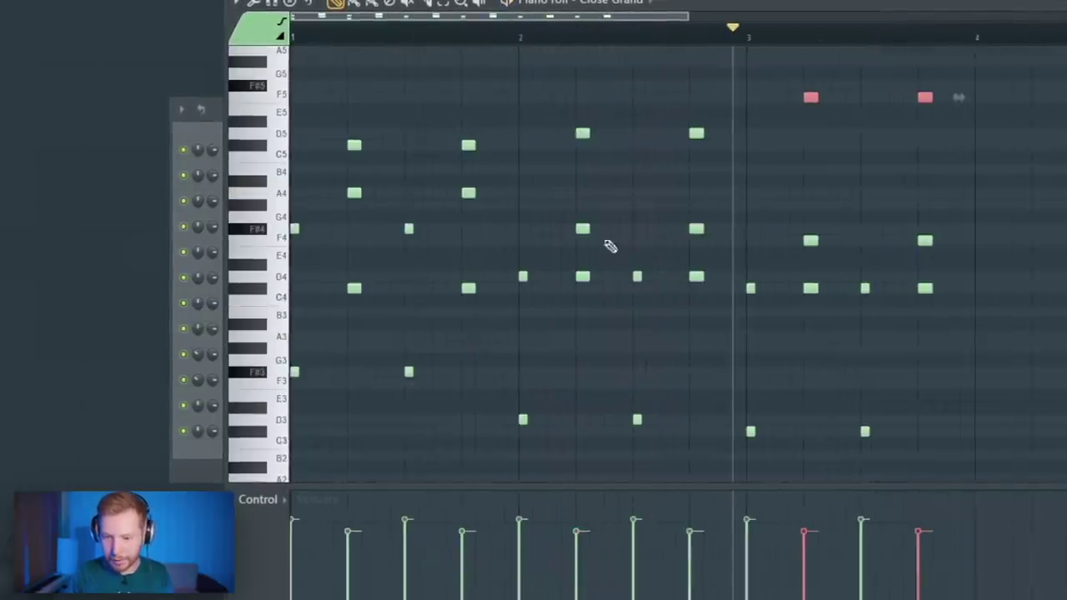
click(533, 35)
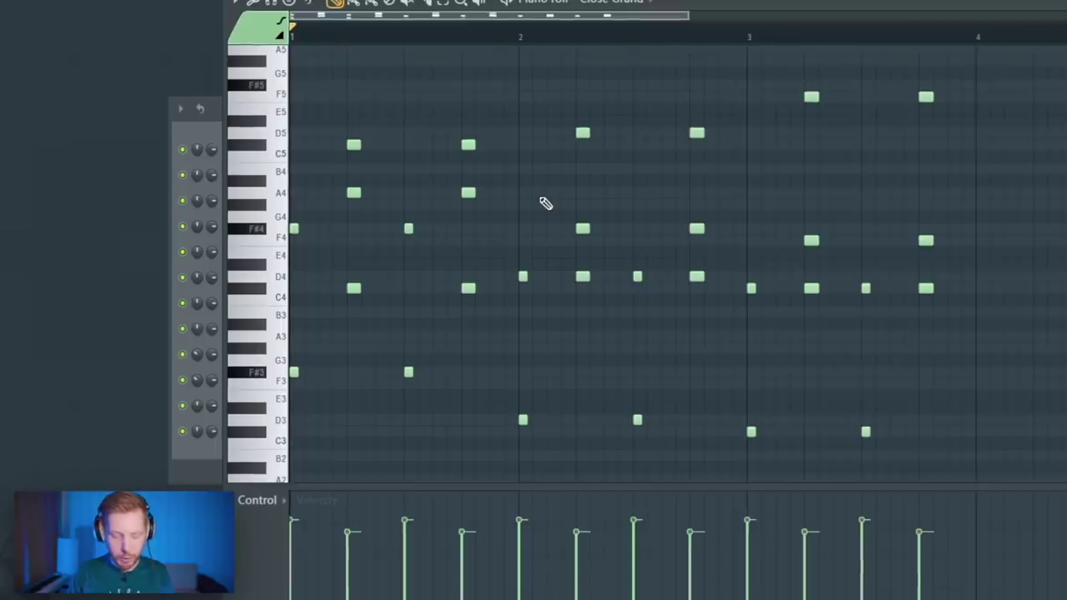
Quantize the piano notes with the Push pull heavy groove template and inspect the shifted chord timing
key(alt+q)
key(space)
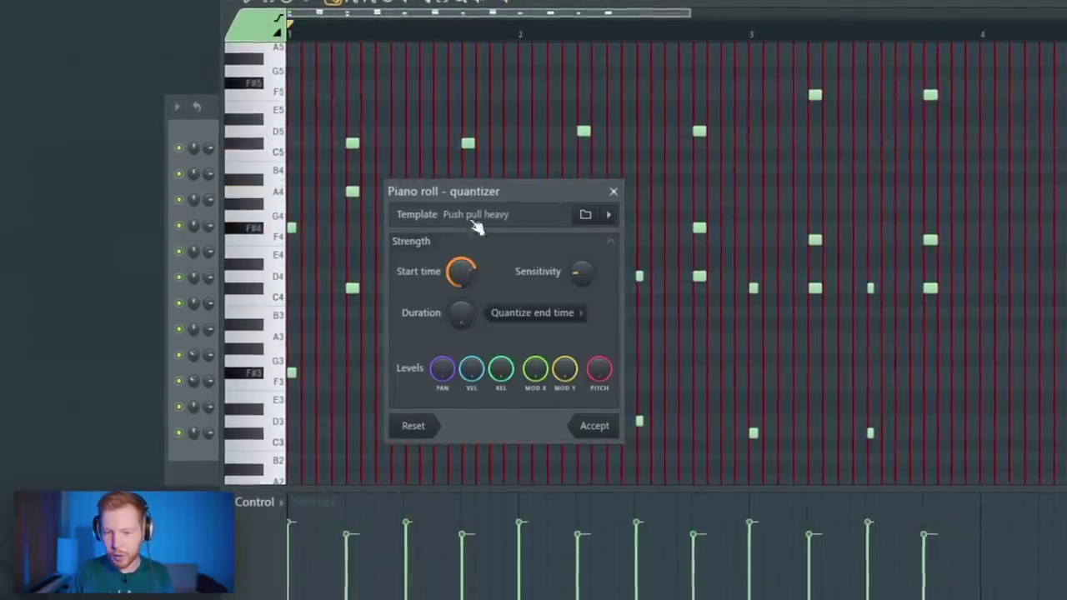
click(607, 215)
click(787, 517)
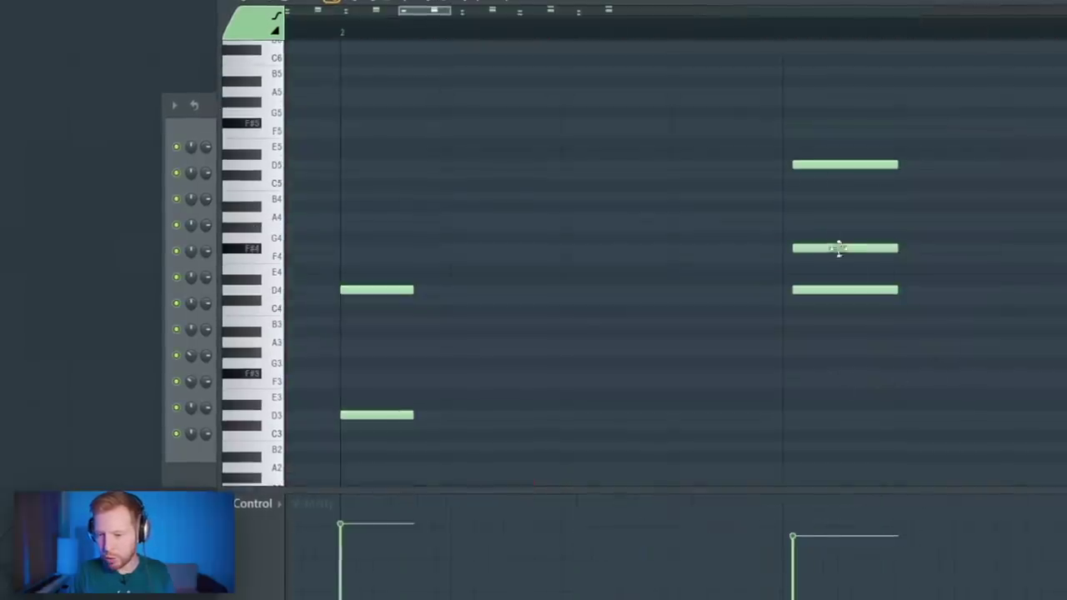
drag(791, 136, 800, 310)
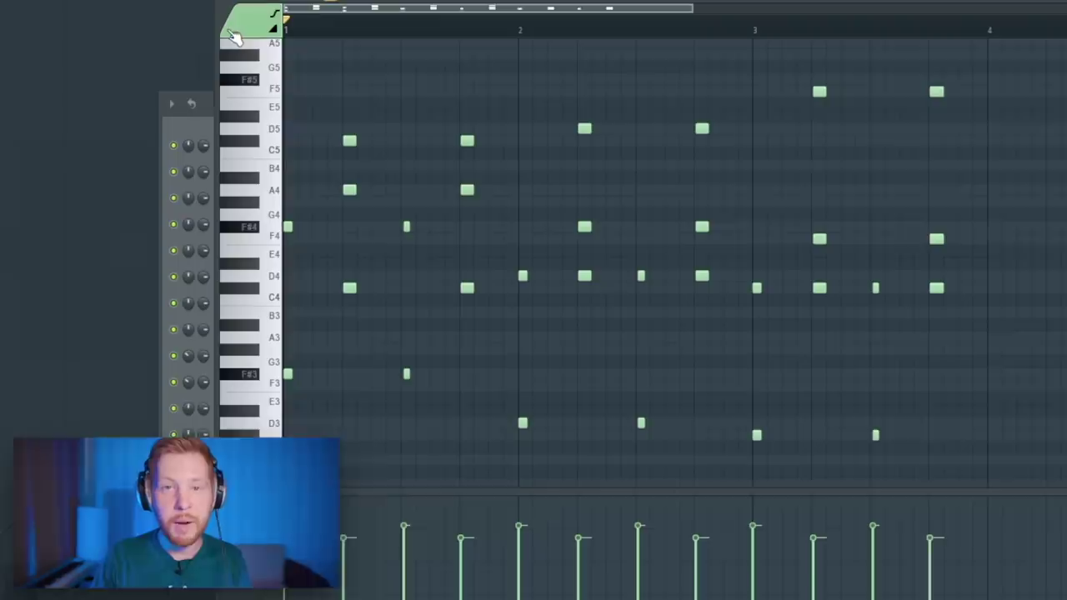
Strum the chords by raising the start time and velocity strength, keeping Preserve end enabled
key(alt+s)
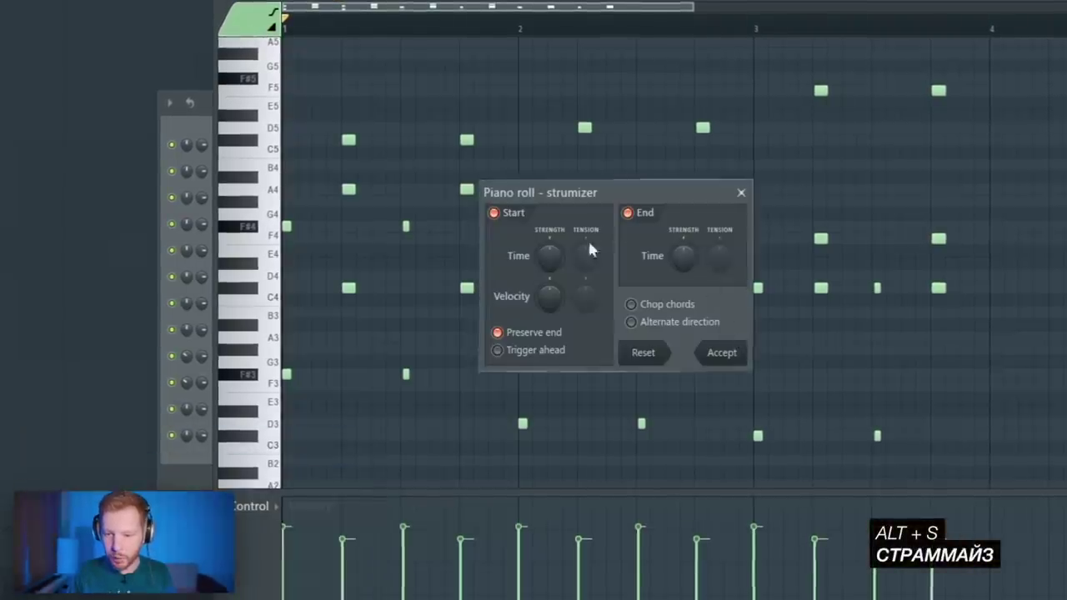
key(space)
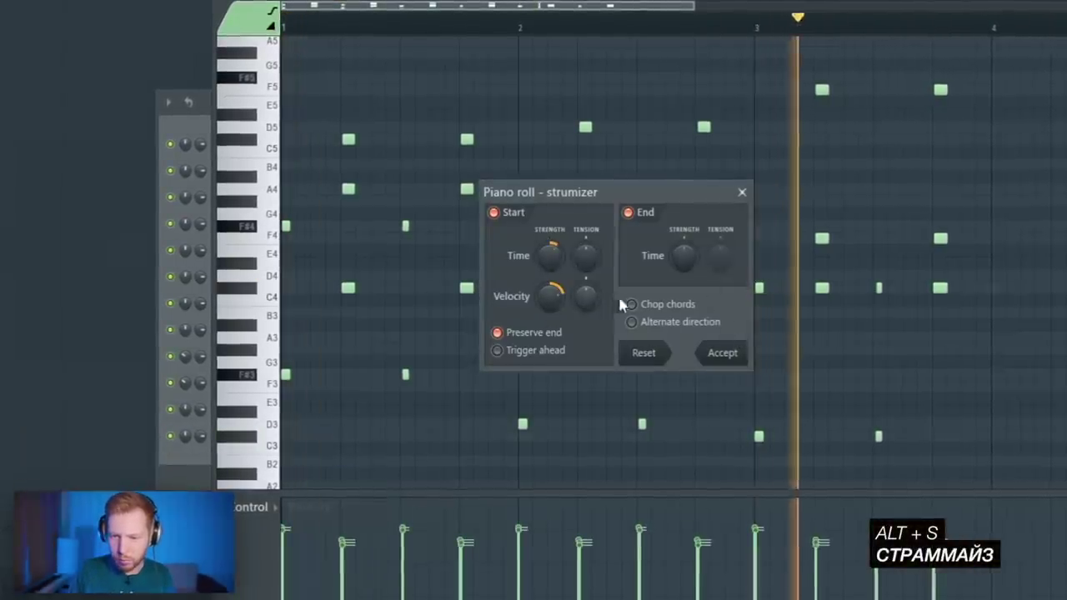
click(725, 353)
Select bars one to four of the piano part and duplicate them into bars five to eight
scroll(813, 28, down, 3)
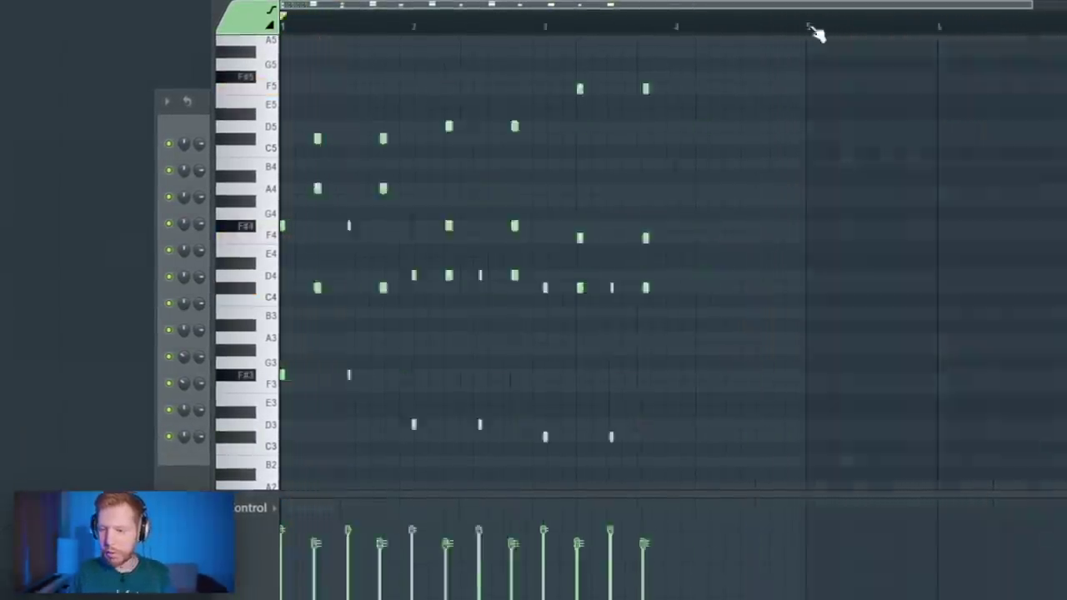
drag(816, 32, 258, 91)
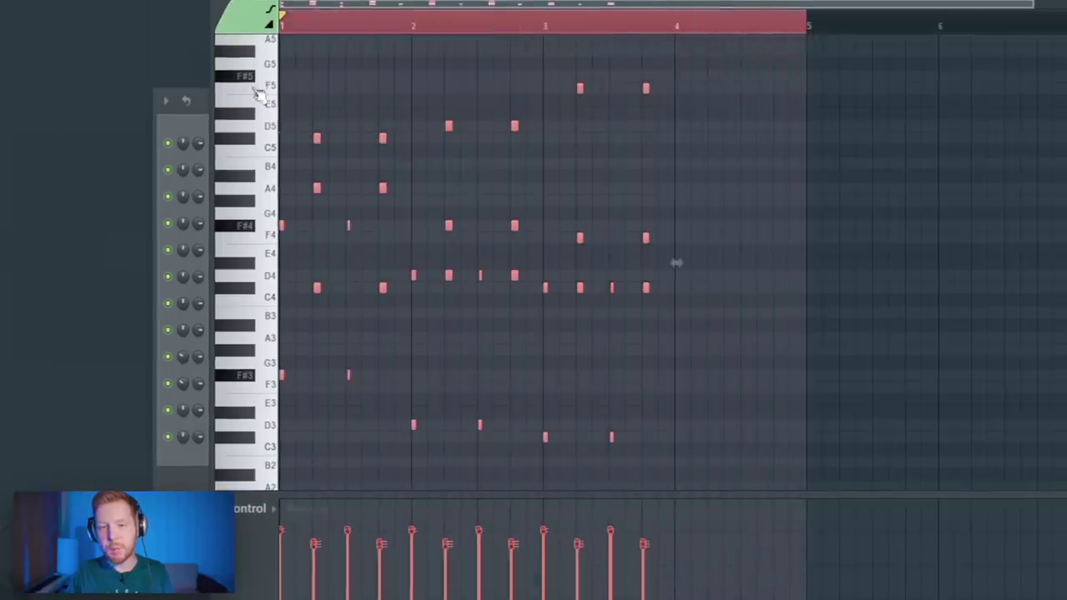
scroll(714, 122, down, 1)
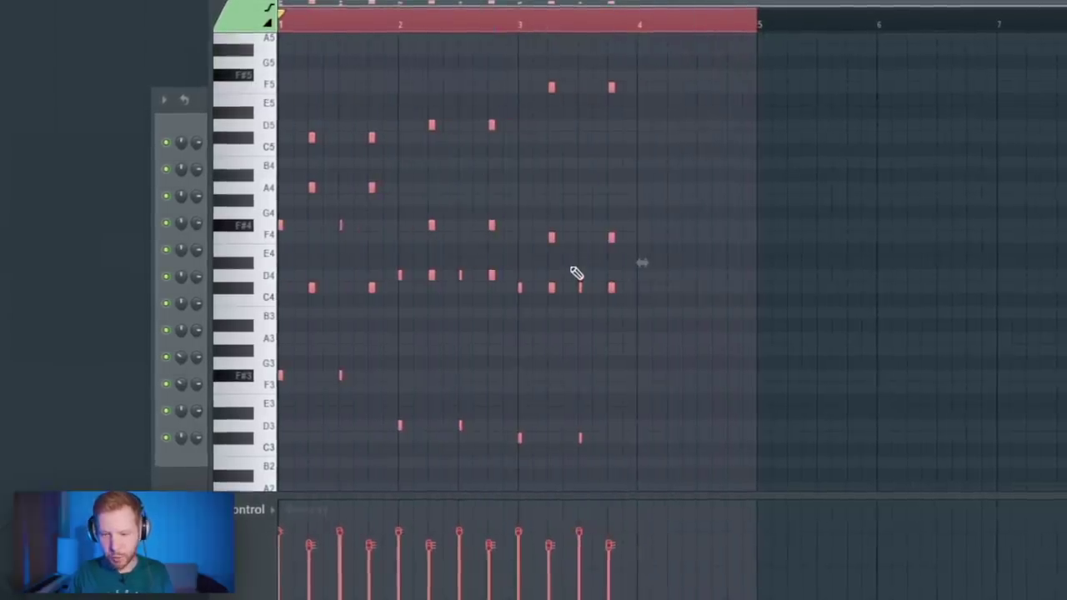
key(ctrl+b)
scroll(643, 267, down, 2)
drag(534, 73, 577, 457)
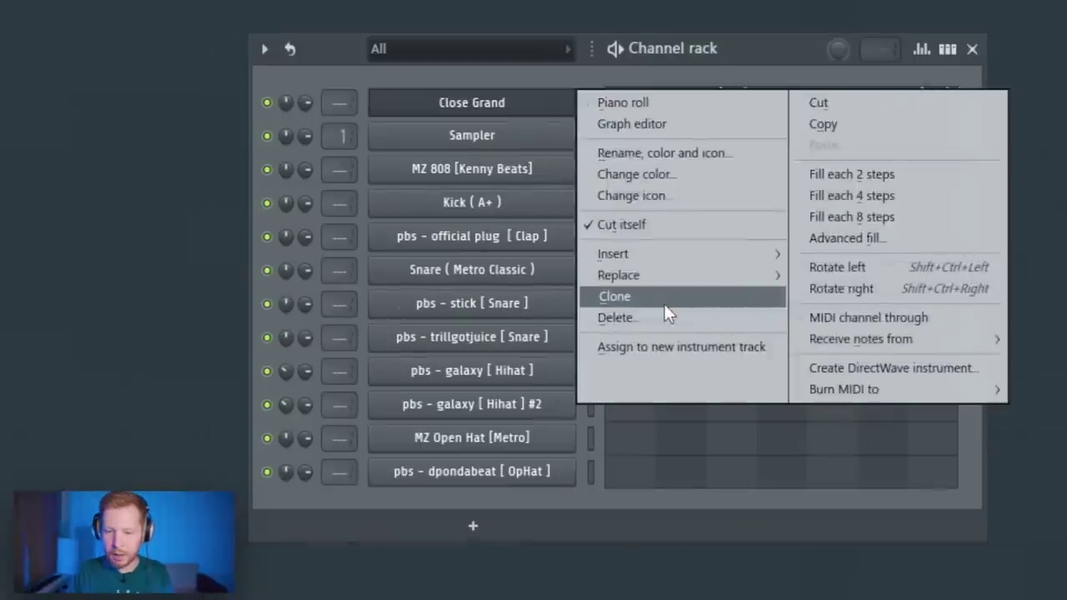
Clone the Close Grand channel and start its melody around bar four with C6, C#6 and a shortened F#5 and F#6 pair
click(664, 305)
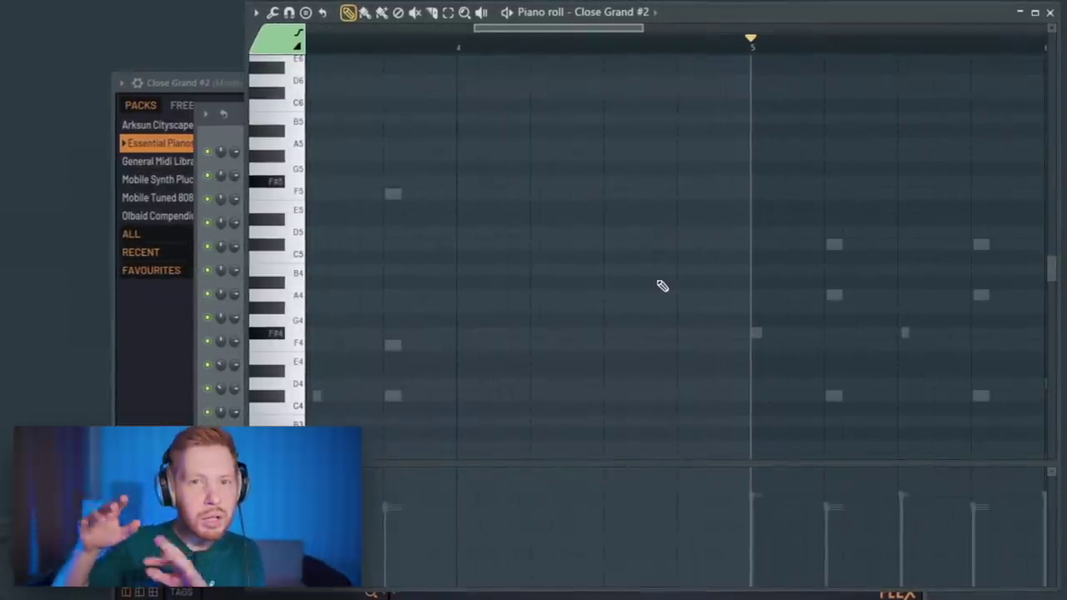
scroll(472, 295, up, 3)
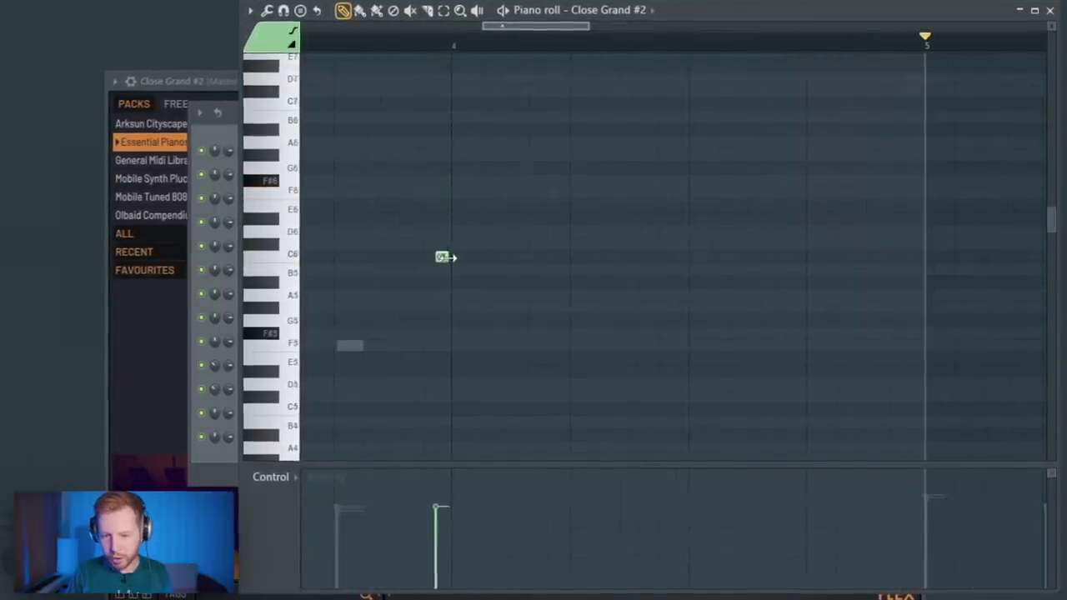
drag(567, 181, 567, 337)
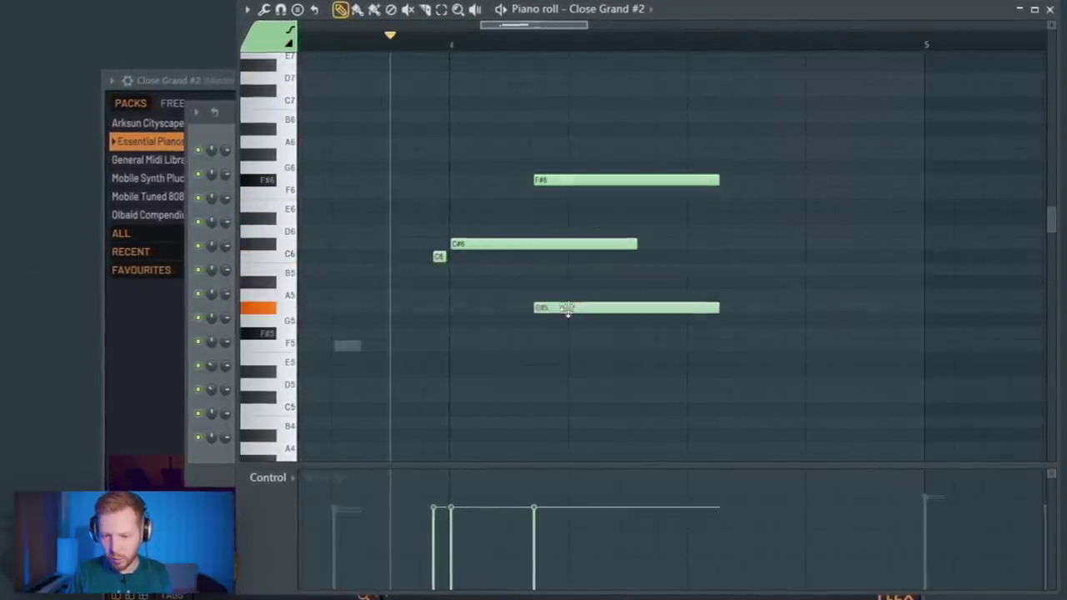
key(space)
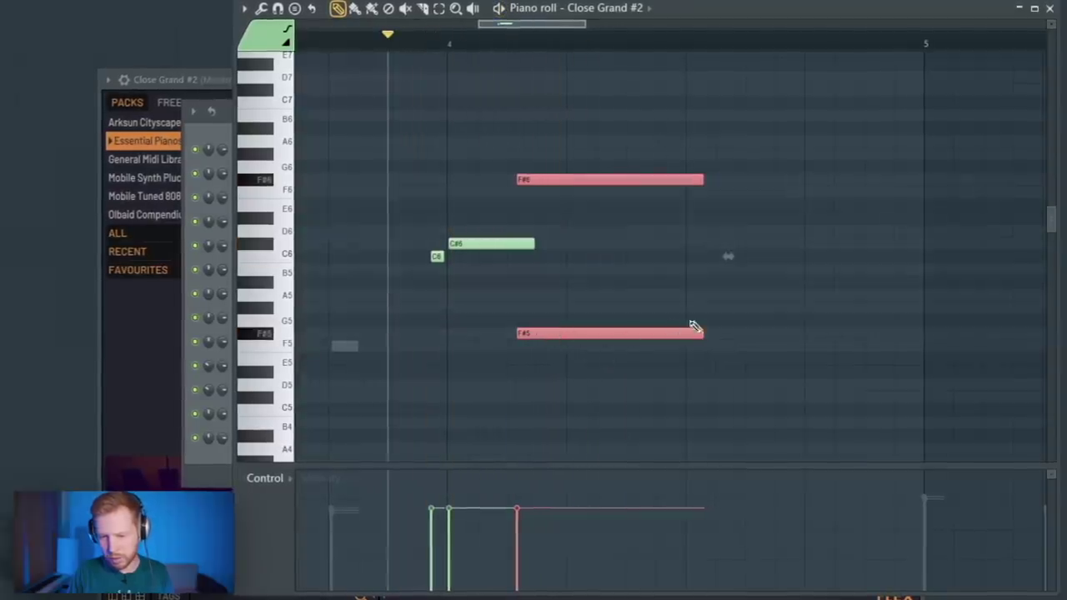
drag(701, 333, 581, 333)
Continue the bar-four melody with descending C#6, A5, F#5, C#5 and A4 notes, auditioning the phrase
click(583, 245)
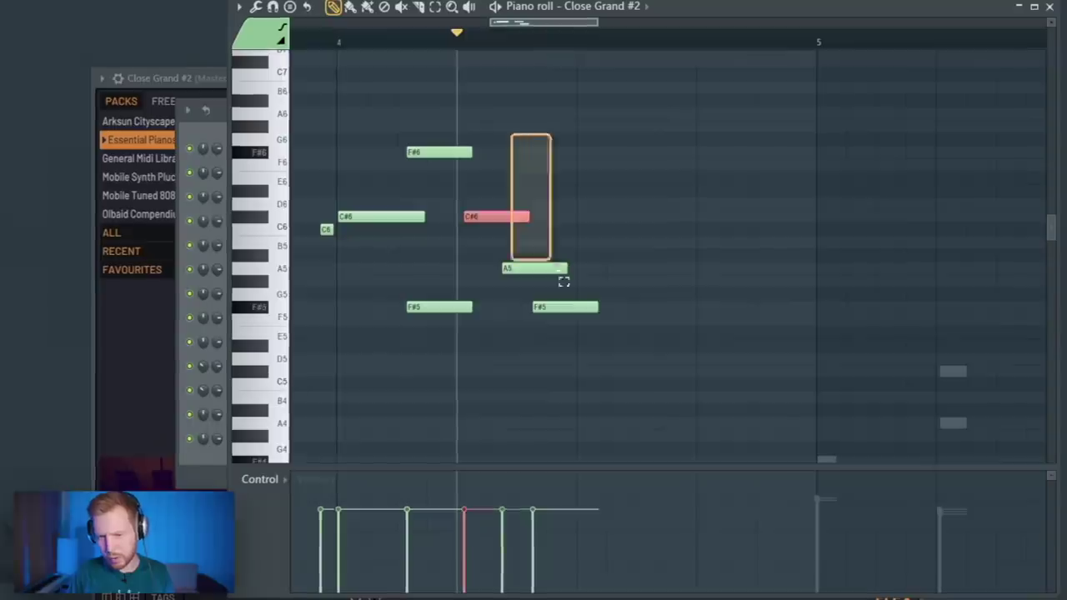
drag(565, 281, 640, 282)
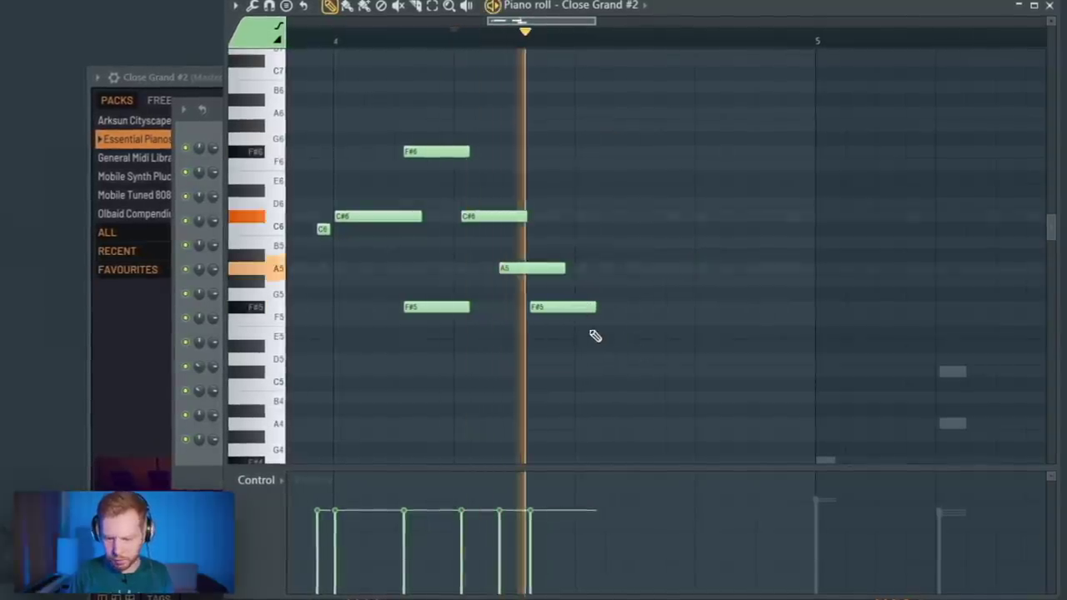
scroll(583, 292, down, 2)
click(609, 294)
drag(613, 296, 616, 296)
key(space)
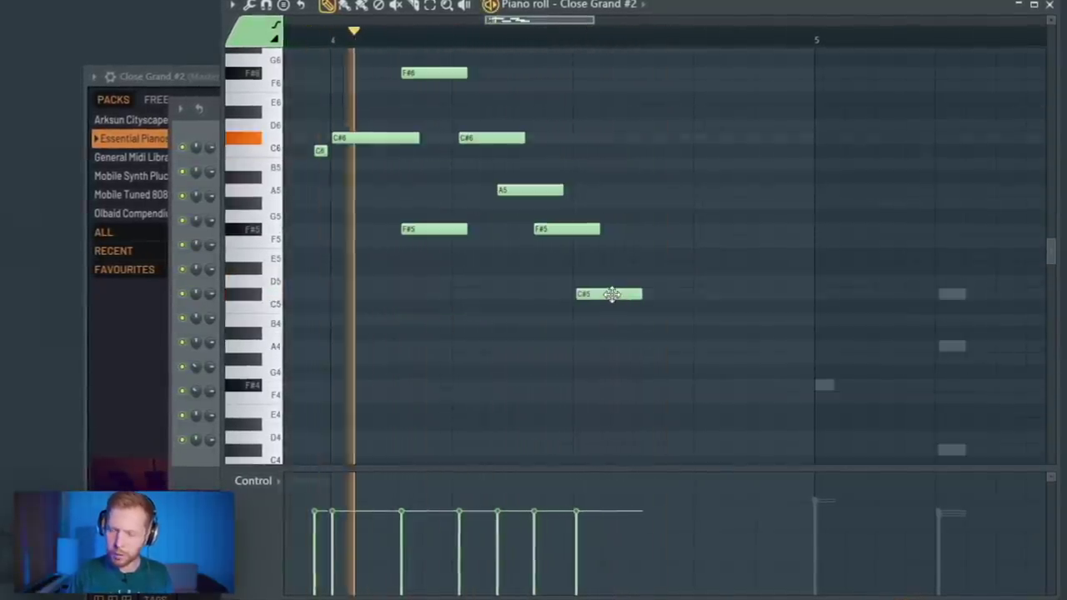
key(space)
scroll(614, 296, down, 2)
click(652, 268)
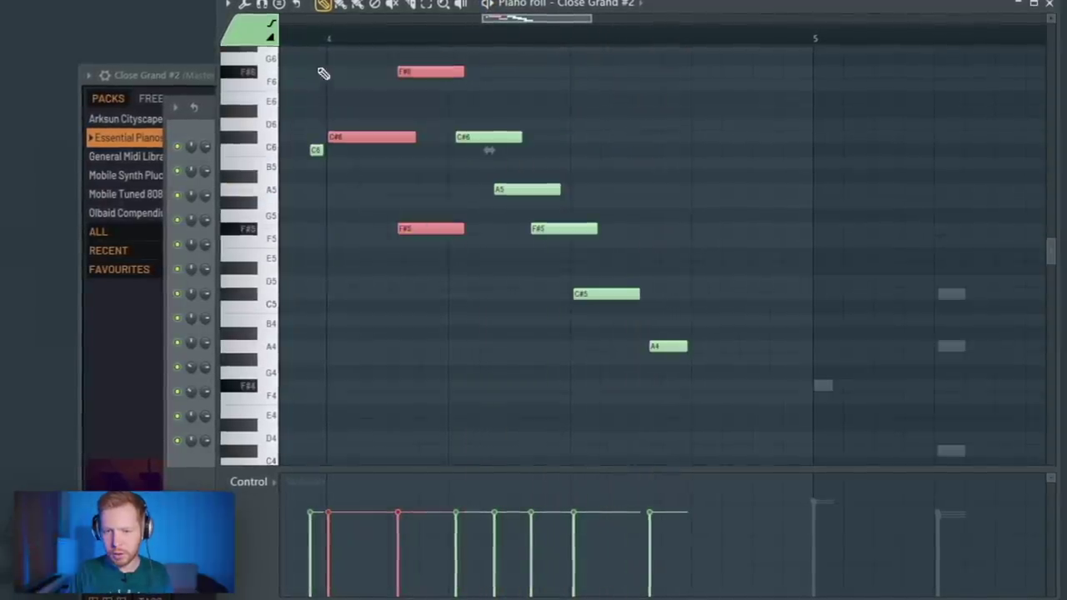
Copy the phrase's opening C6, C#6 and F#5 with F#6 notes to the end of bar four
drag(314, 54, 447, 246)
key(space)
drag(417, 229, 786, 234)
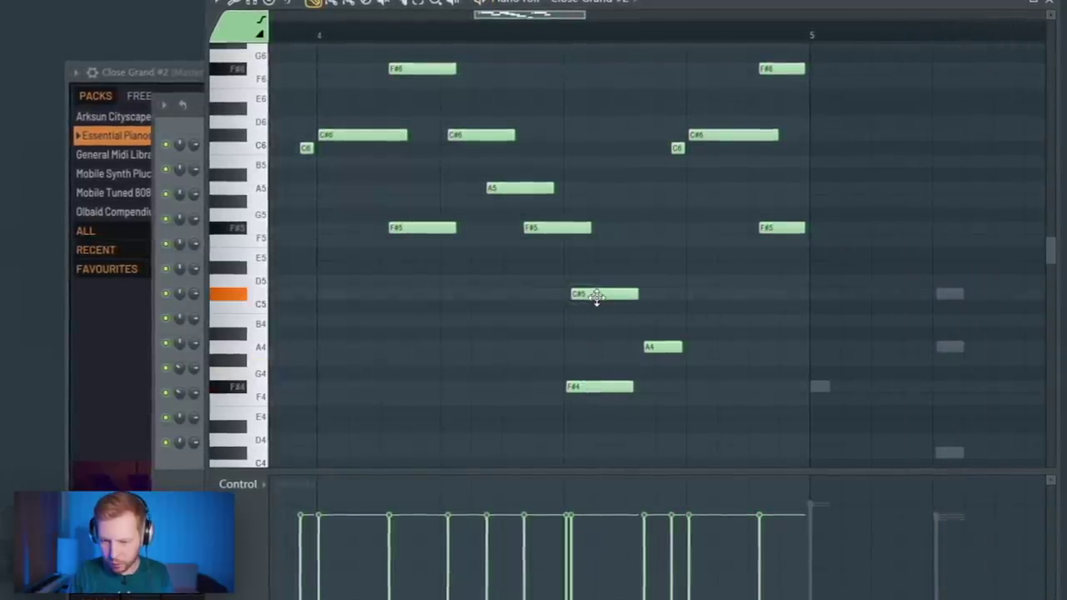
Lengthen the low F#4 note beneath the C#5 and raise the whole melody by one octave, playing it back
drag(638, 386, 688, 387)
key(ctrl+Up)
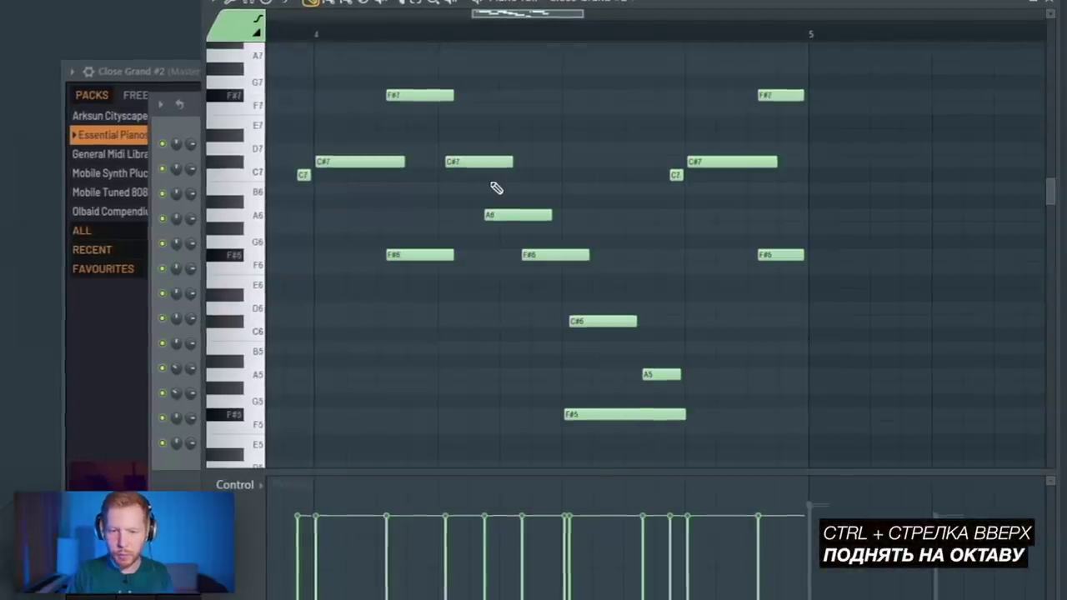
key(space)
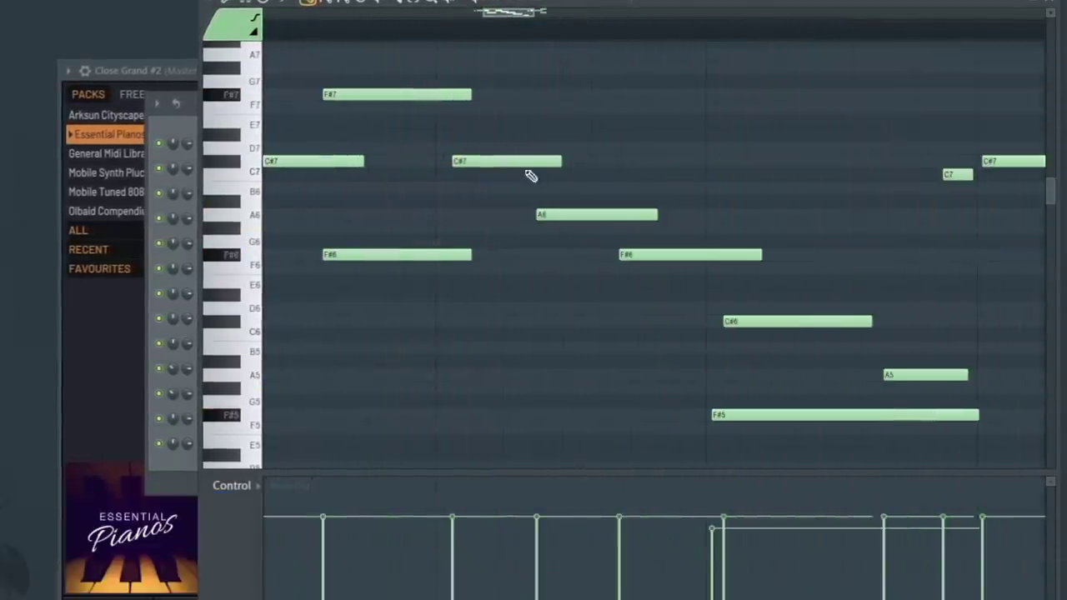
Randomize the velocity levels of the whole melody with the pattern section off, auditioning and accepting the result
drag(729, 387, 494, 375)
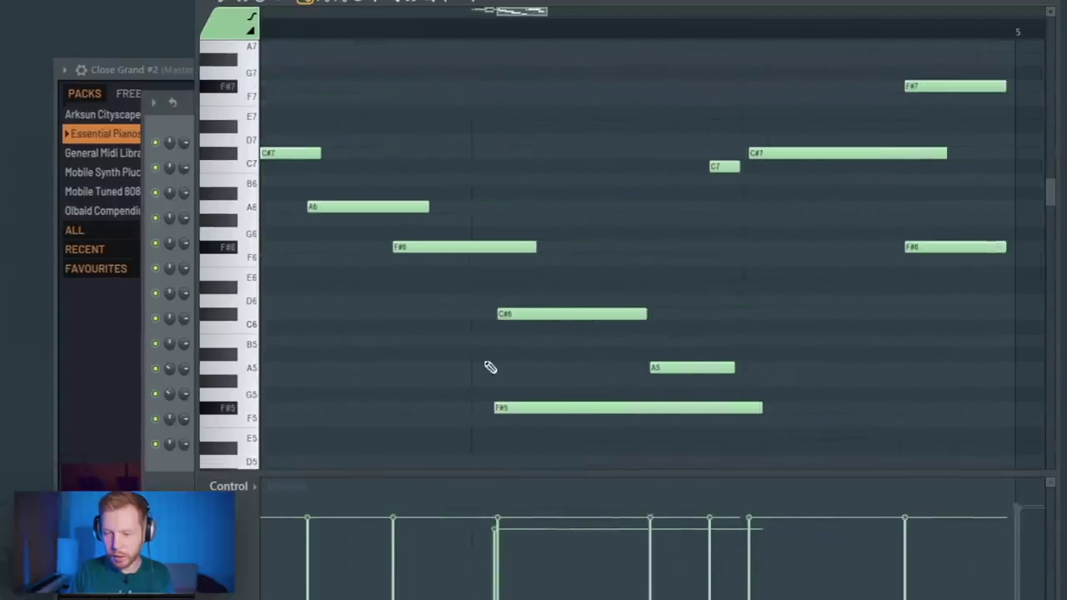
drag(371, 173, 547, 207)
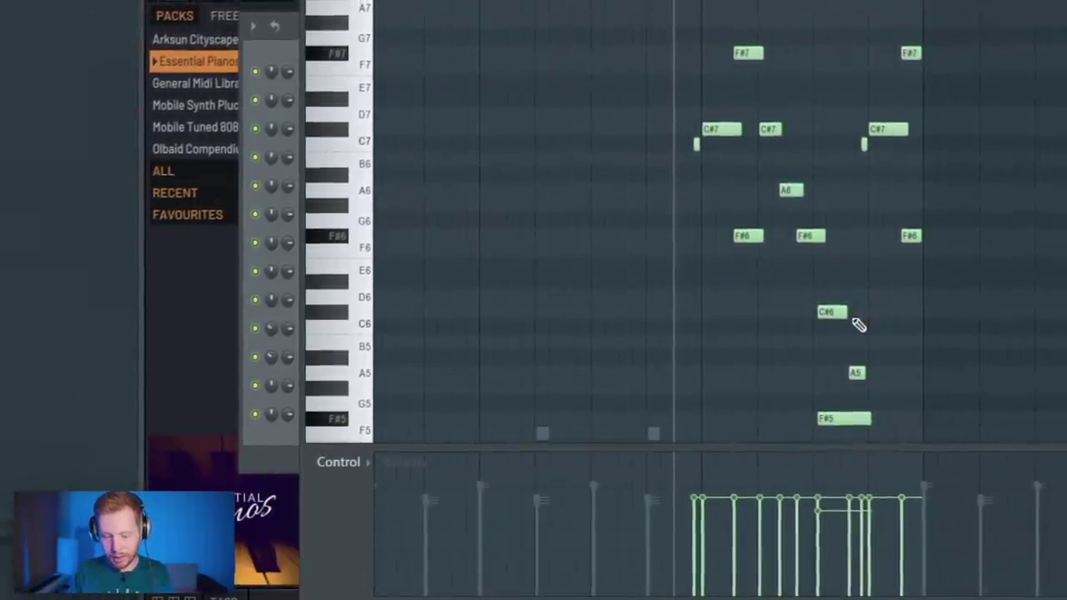
key(alt+r)
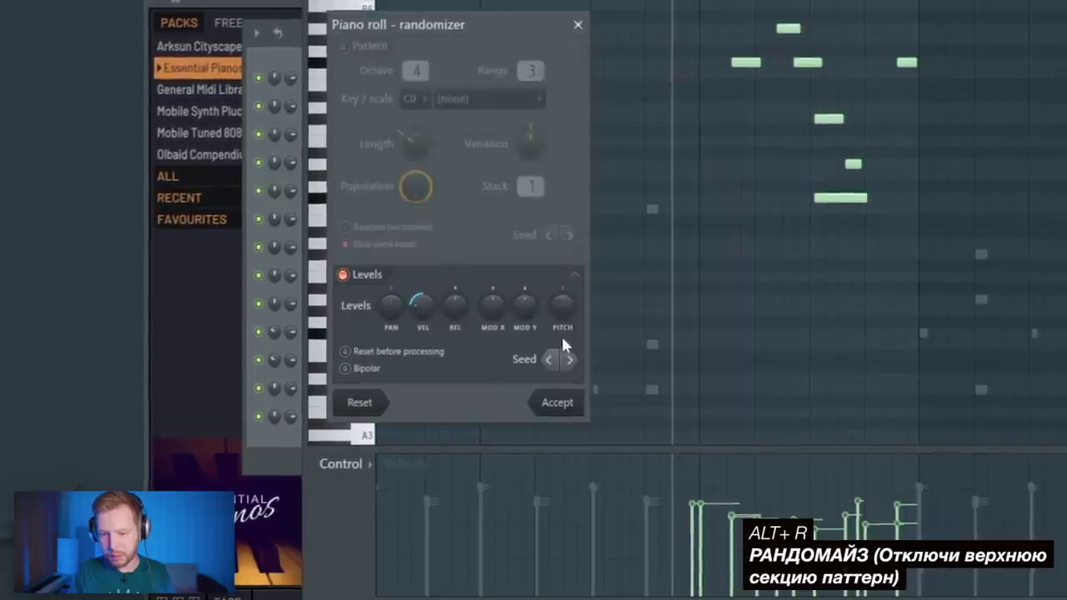
key(space)
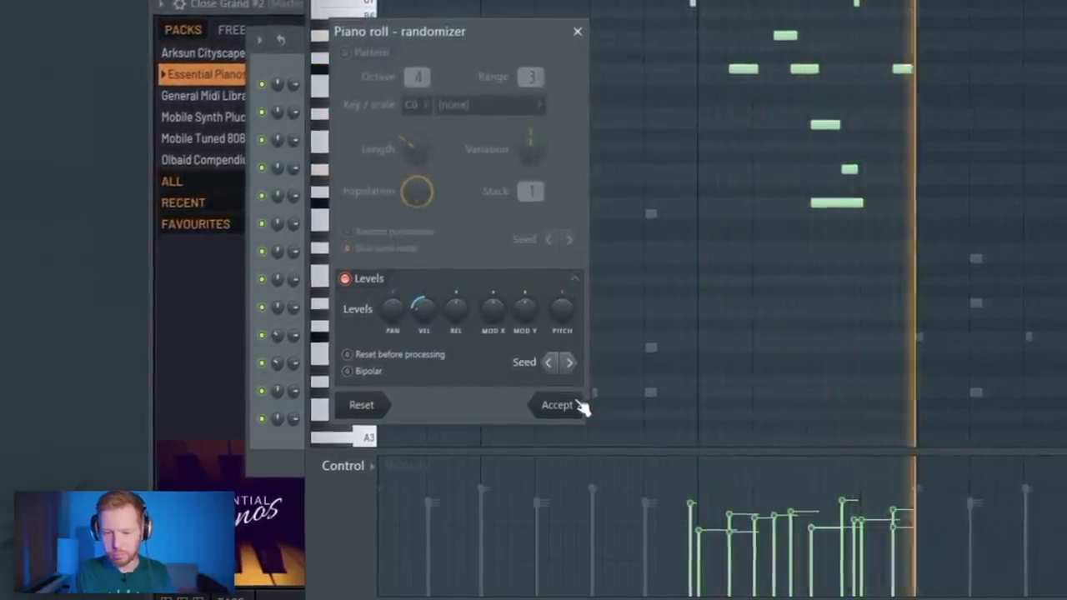
click(579, 404)
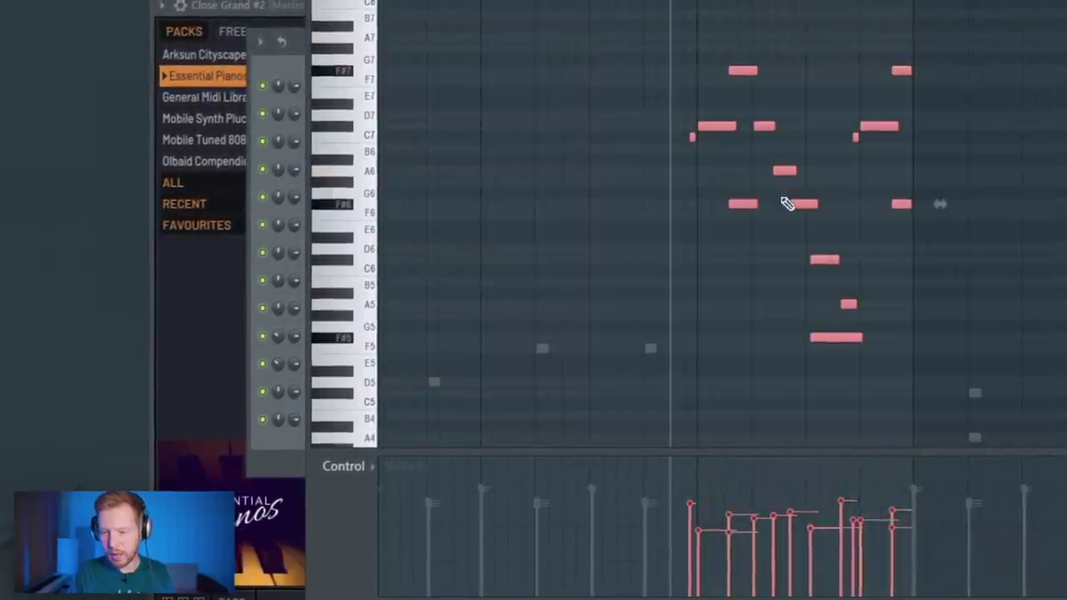
Raise the velocity of all the melody notes, lower that of the opening short C7 note, and play the phrase
scroll(783, 203, up, 4)
key(space)
ctrl+click(691, 142)
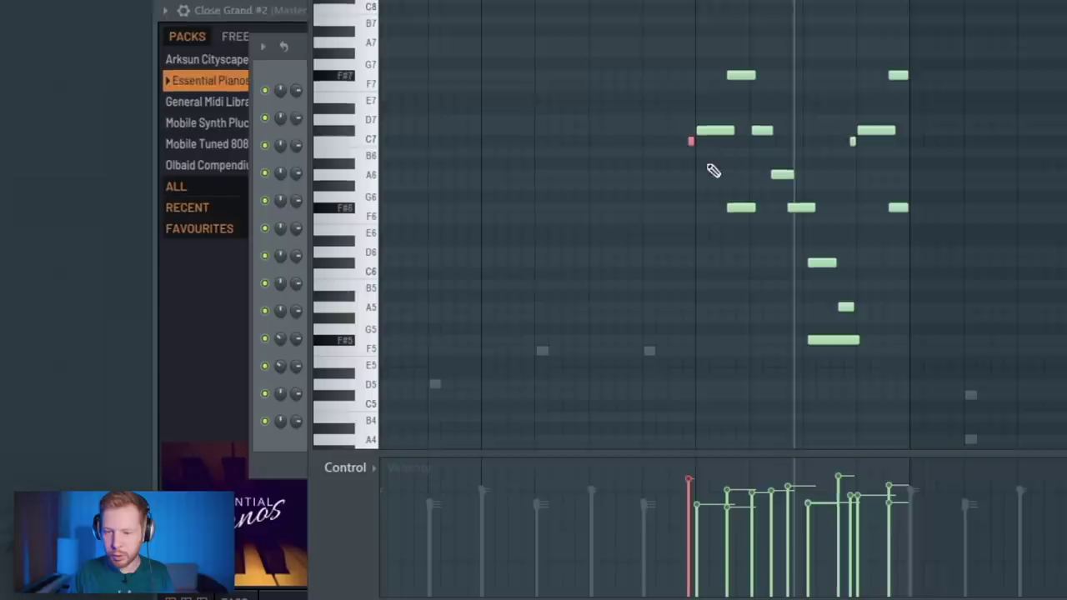
key(space)
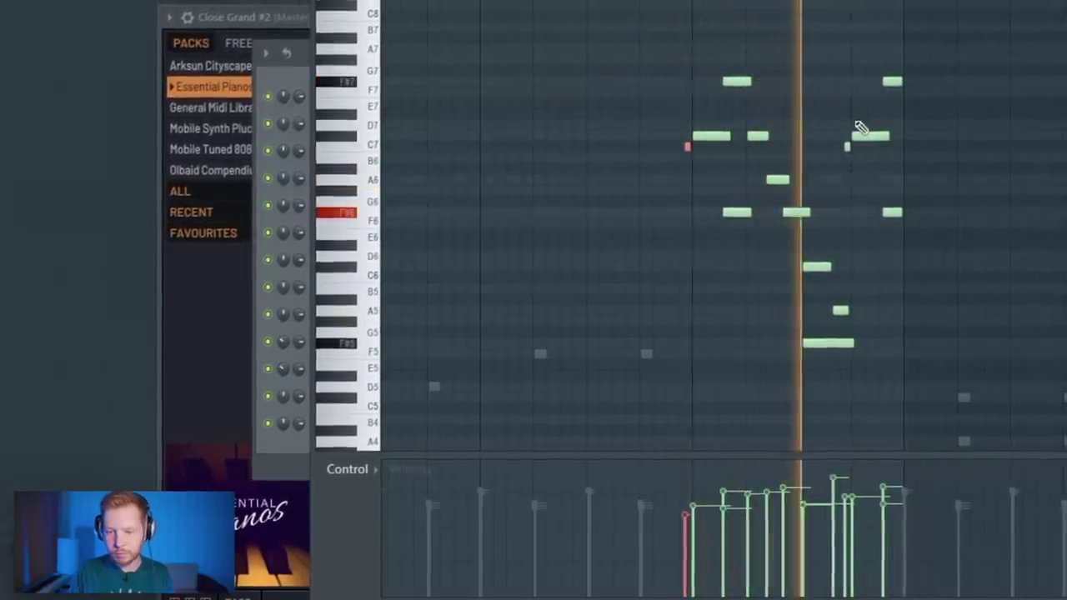
scroll(879, 341, down, 5)
key(space)
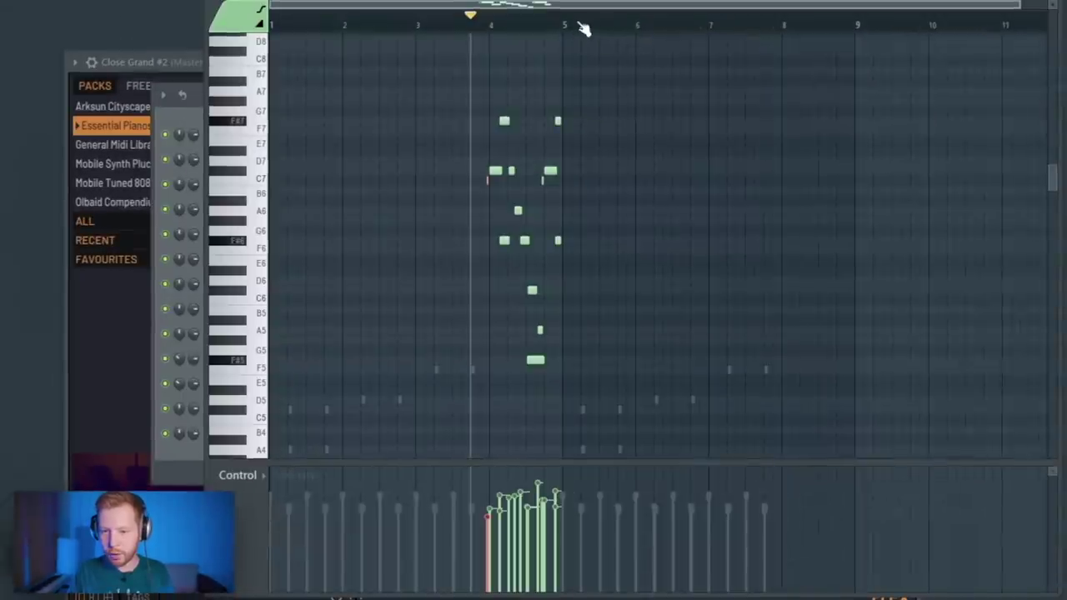
Duplicate the first four bars of the melody into bars five to eight and play the copy
drag(570, 31, 42, 170)
key(ctrl+b)
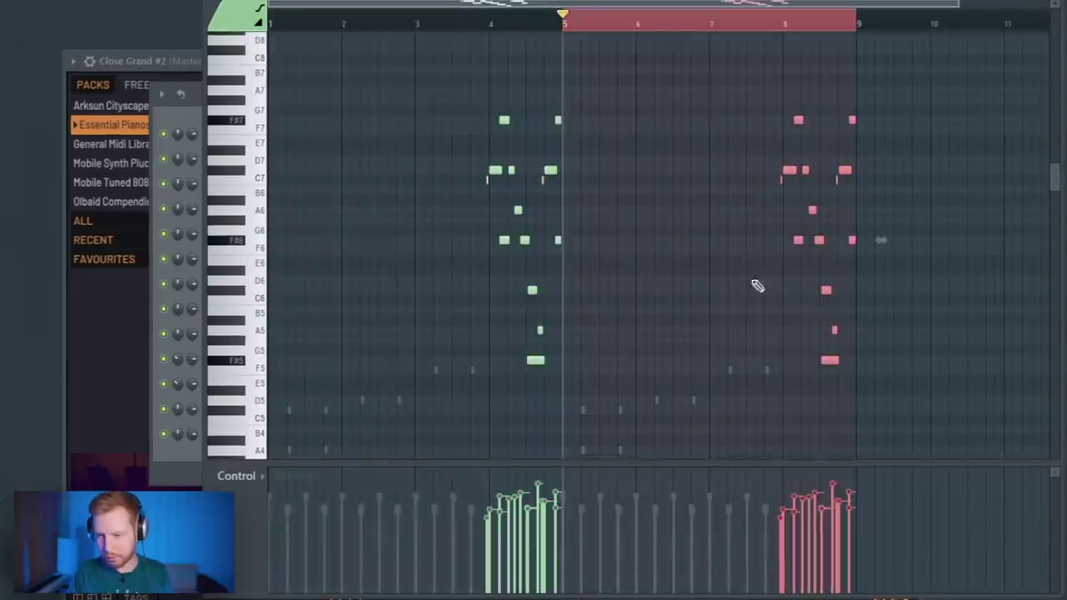
scroll(757, 286, up, 5)
key(space)
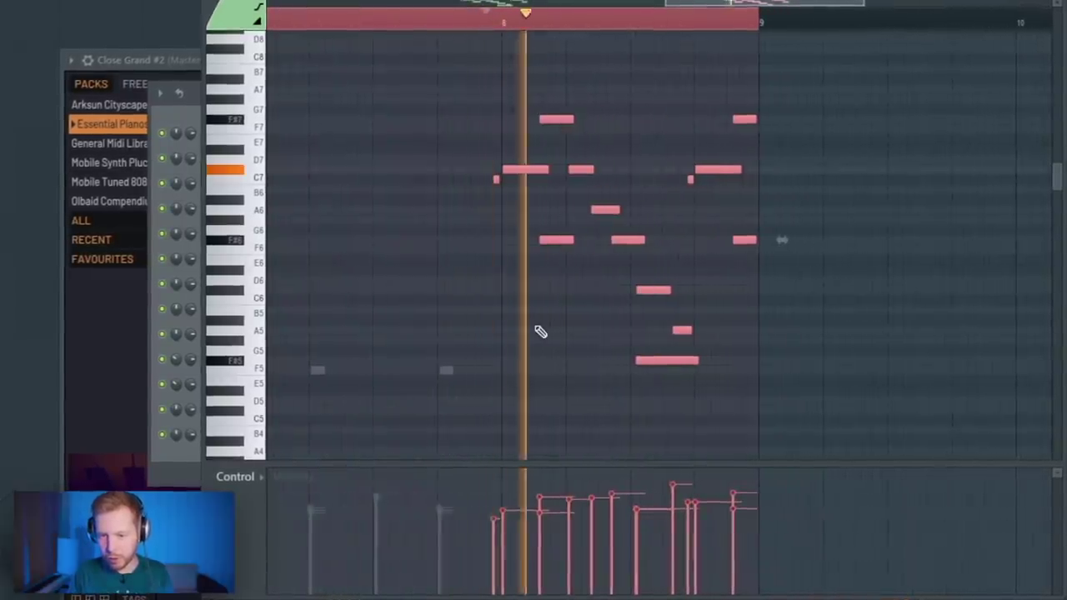
In bar eight, copy the C#6 note up to C#7 and delete the closing A5, C7, C#7, F#7 and F#6 notes
key(ctrl+d)
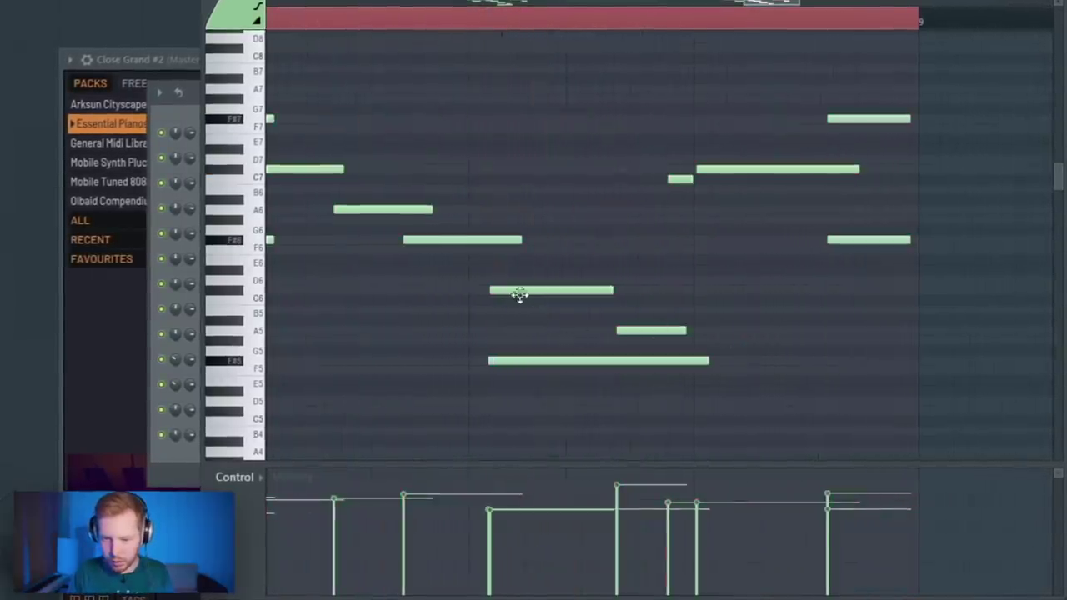
drag(519, 294, 528, 170)
right_click(651, 330)
right_click(681, 178)
right_click(778, 168)
right_click(870, 117)
right_click(870, 239)
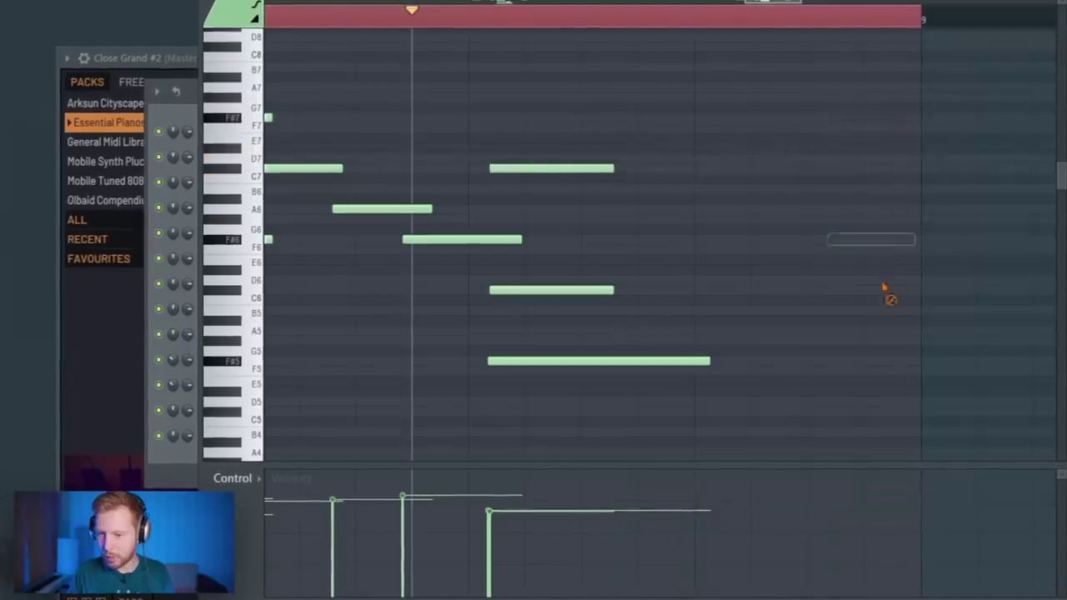
Tighten the F#5, C#6 and C#7 chord in bar eight and add a shortened copy and a full-length copy after it
drag(555, 364, 542, 363)
drag(524, 363, 684, 363)
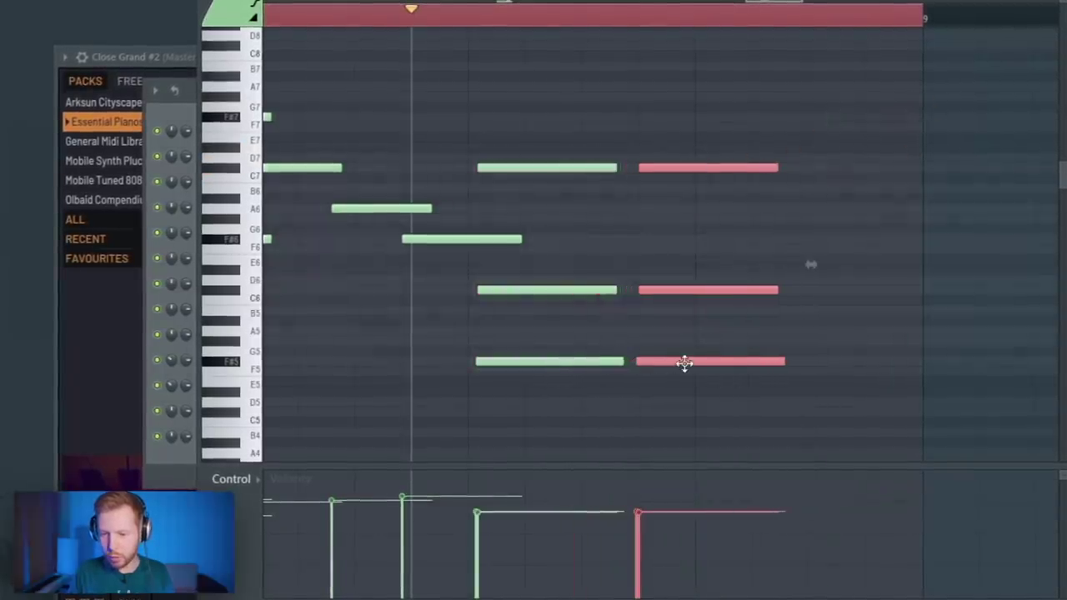
key(space)
key(space)
drag(525, 362, 746, 381)
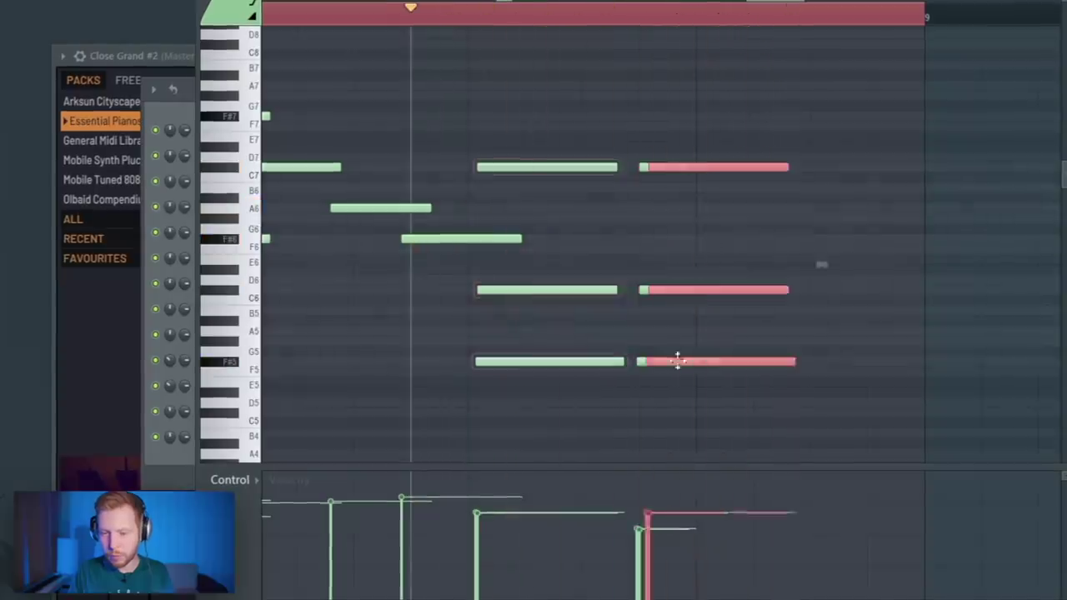
Lower the last chord's C#6 to B5 and its F#5 to B4, and play back the ending
click(727, 164)
drag(724, 291, 728, 325)
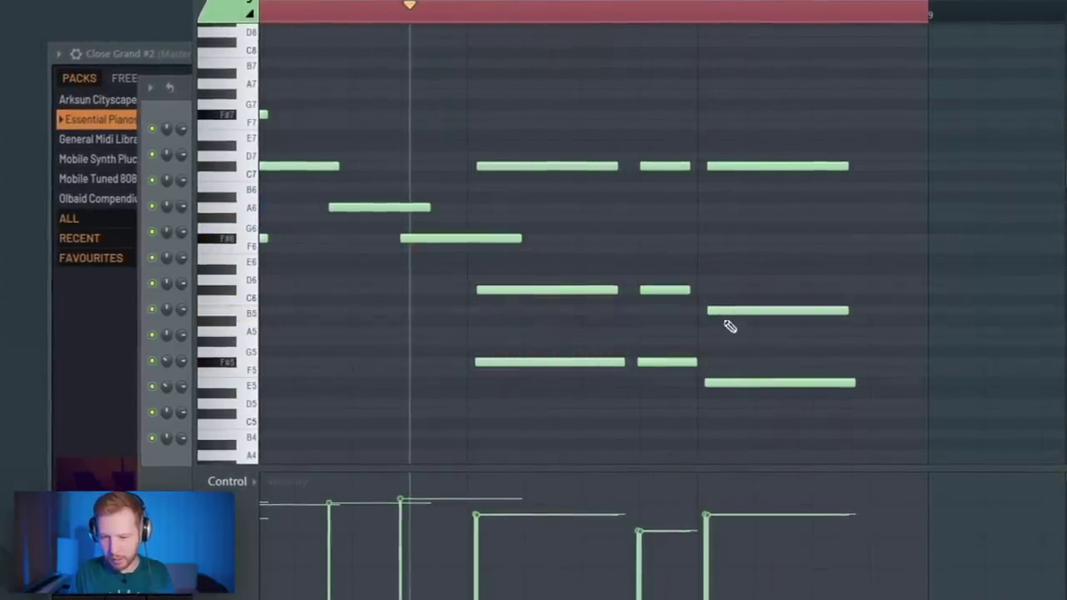
drag(753, 381, 754, 444)
key(space)
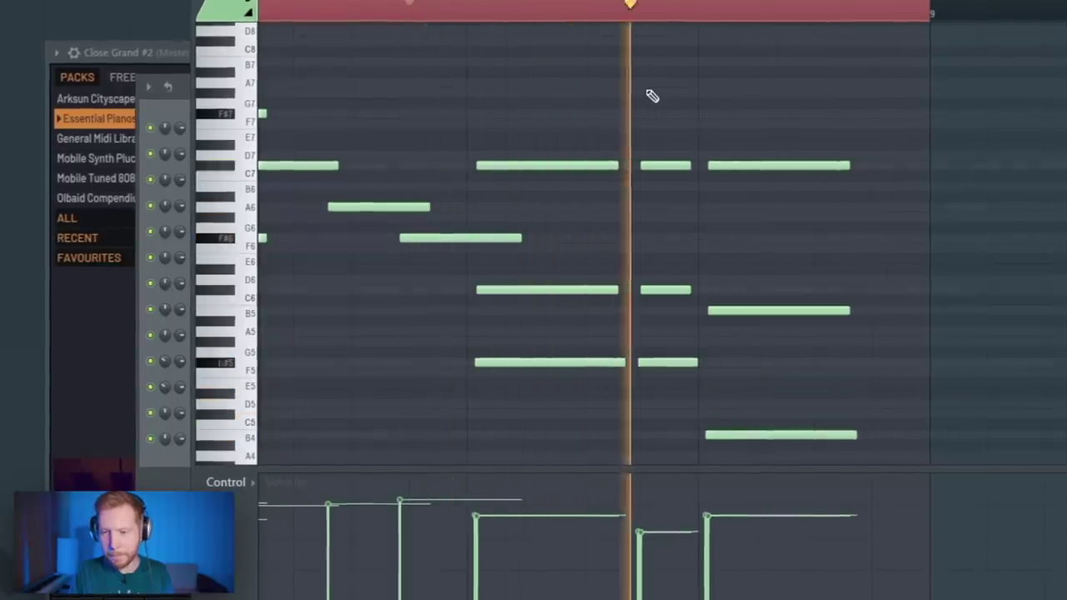
key(space)
Lengthen the final B4, B5 and C#7 chord almost to the end of bar eight and play the ending
drag(915, 78, 804, 441)
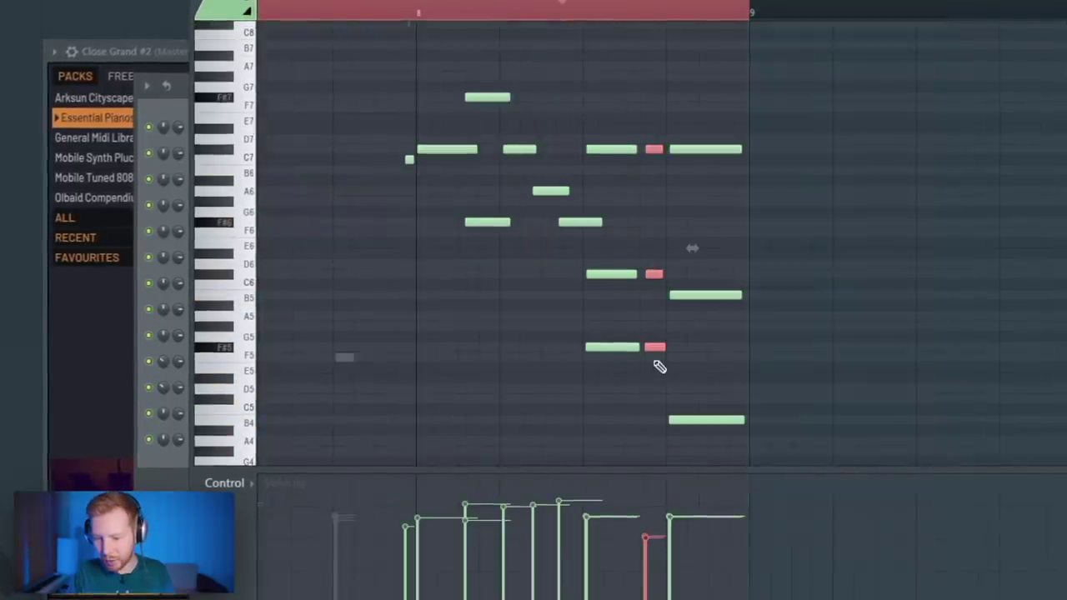
key(space)
drag(625, 108, 640, 381)
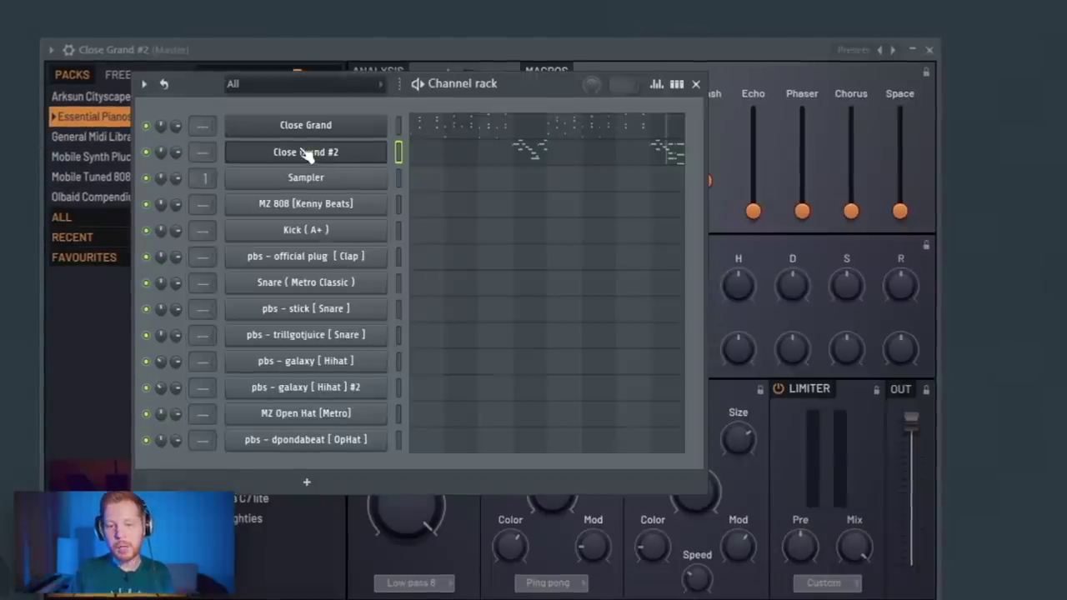
Clone the Close Grand #2 channel and load the Yamaha C7 preset in the new instrument
right_click(305, 153)
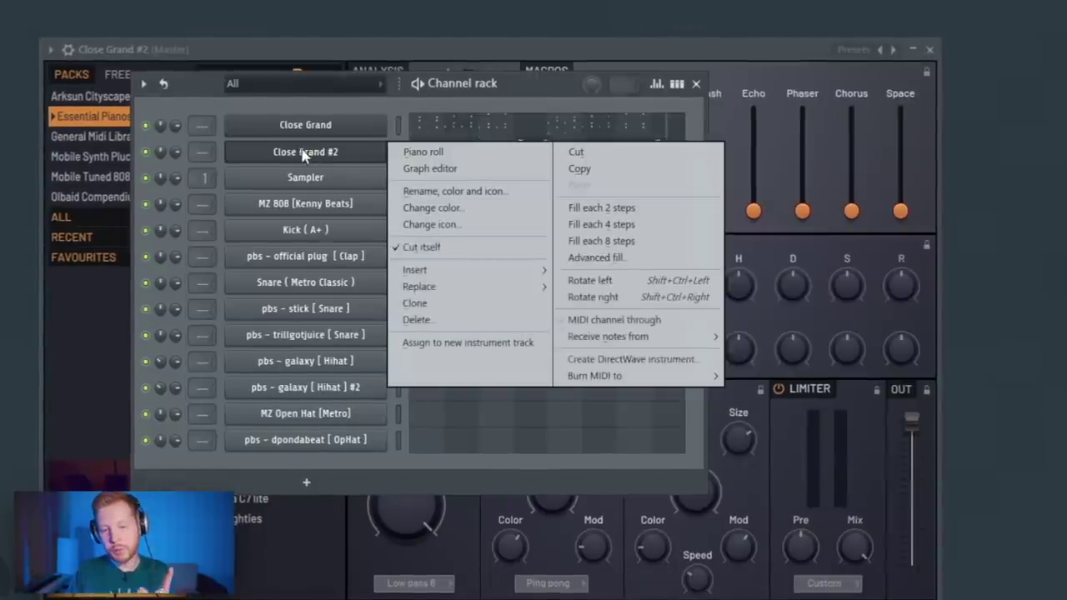
click(432, 302)
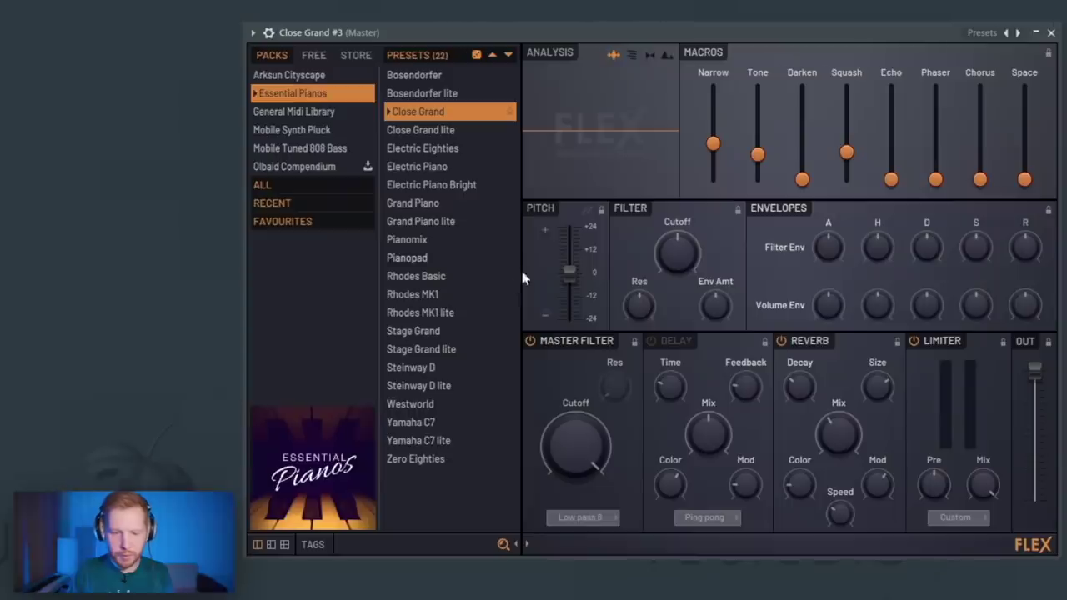
click(428, 424)
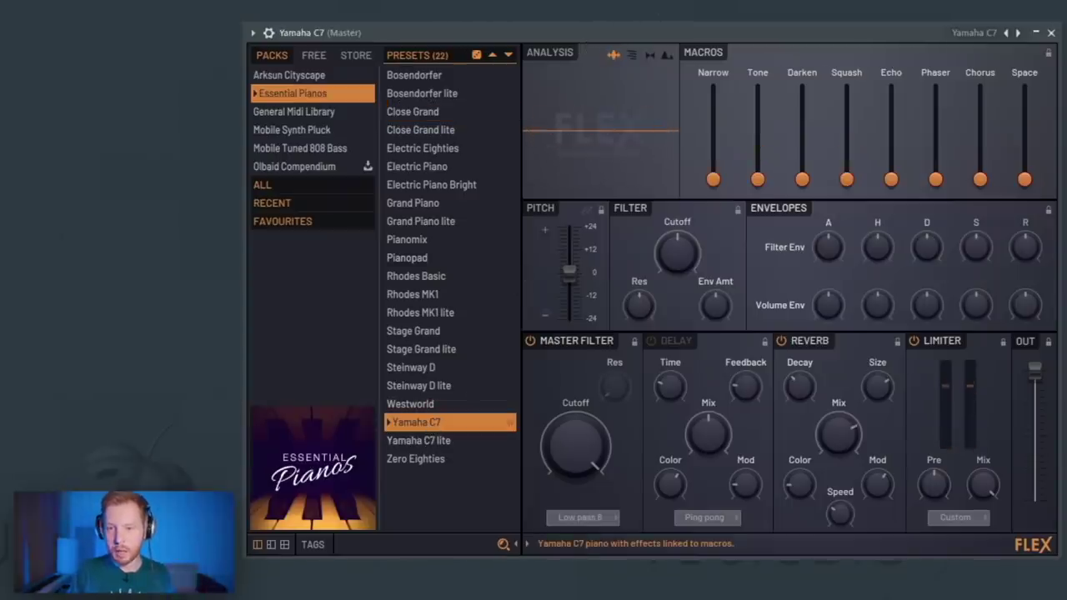
In the Yamaha C7 piano roll, choose a triplet snap and lay out twelve consecutive C#6 notes from bar one's last beat, auditioning them
key(F6)
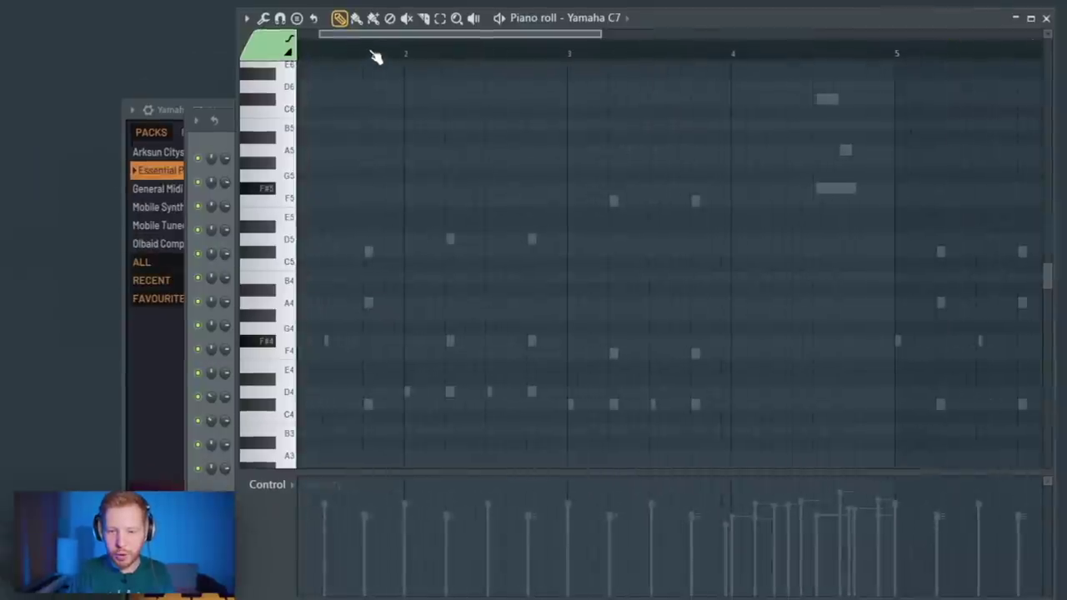
scroll(353, 312, up, 4)
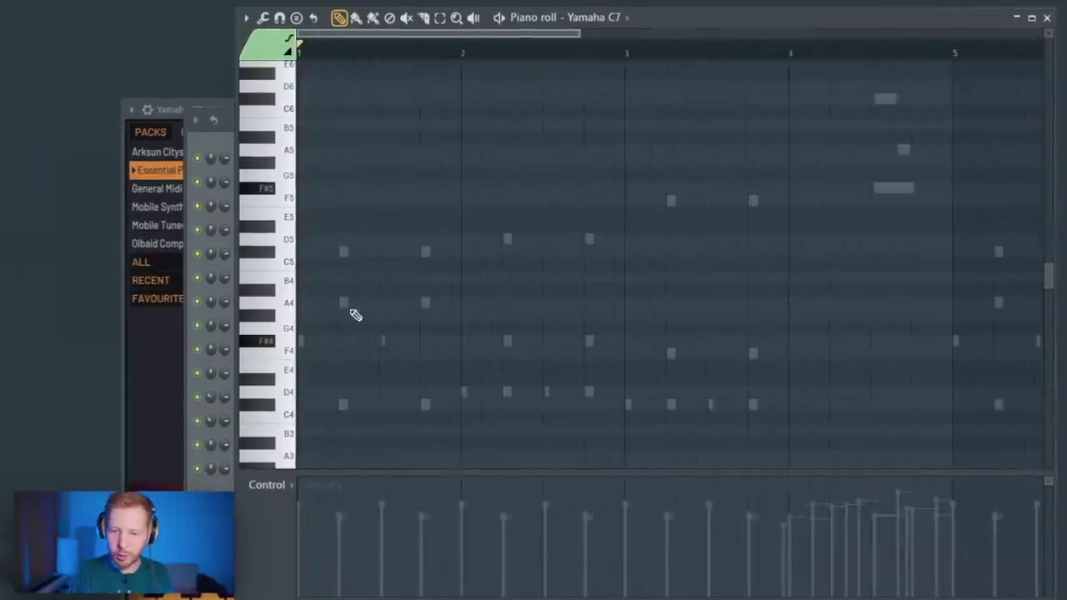
scroll(440, 301, down, 5)
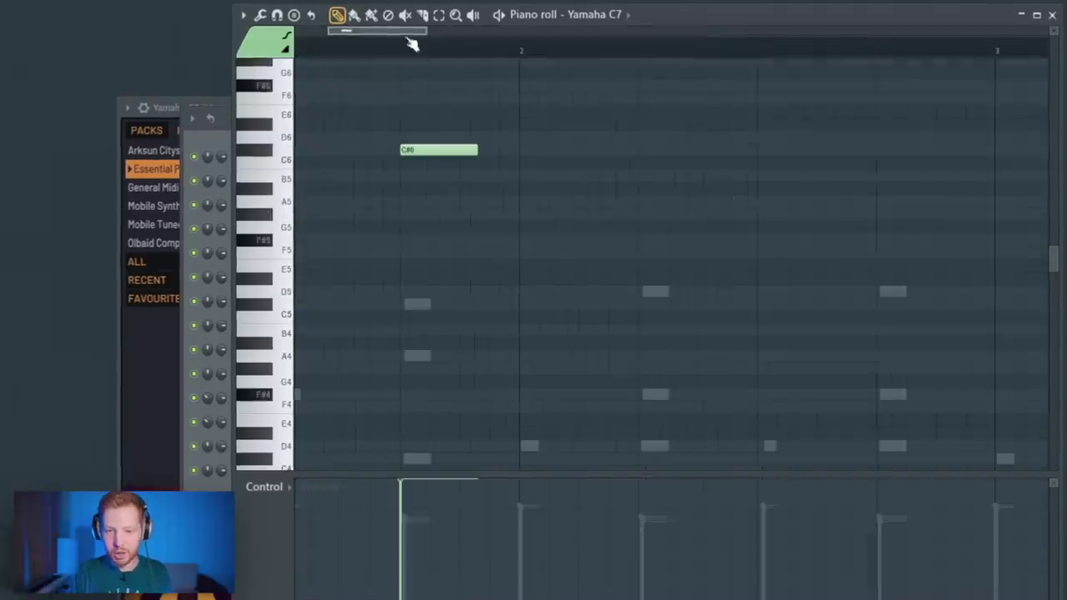
click(278, 15)
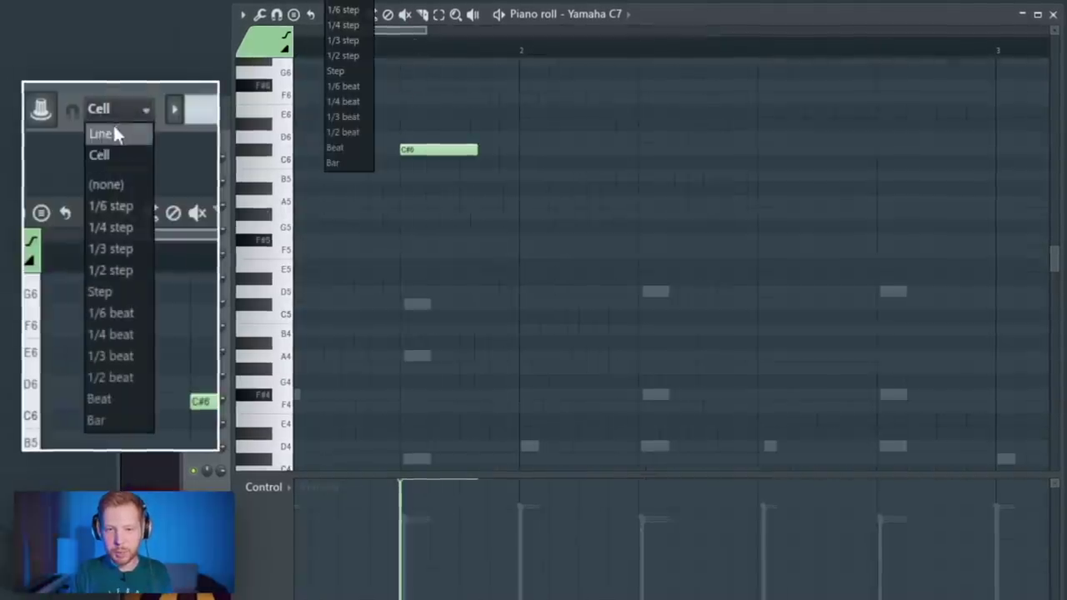
click(352, 43)
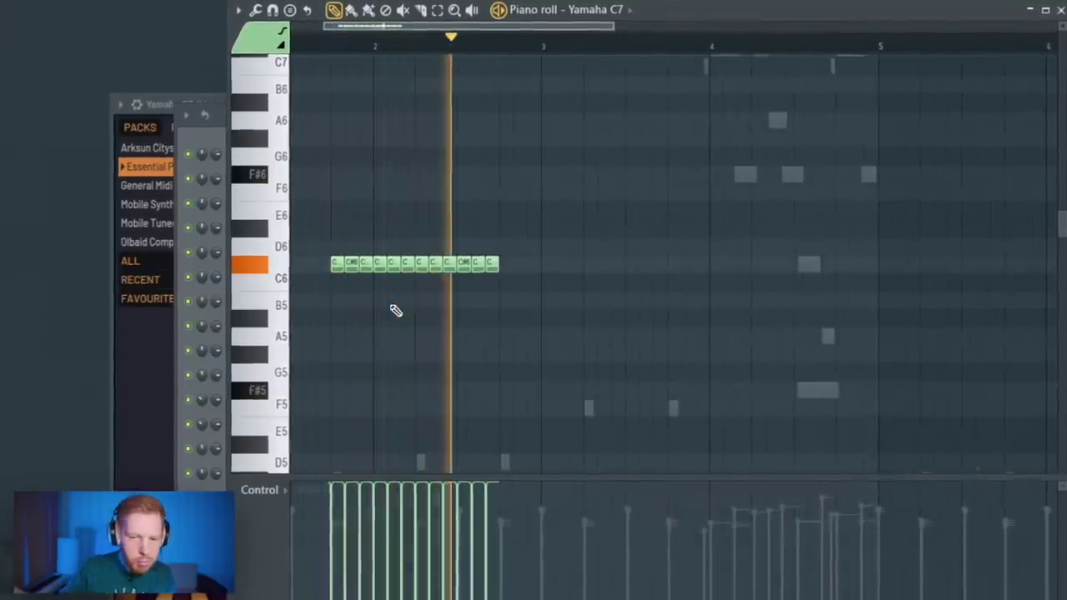
key(space)
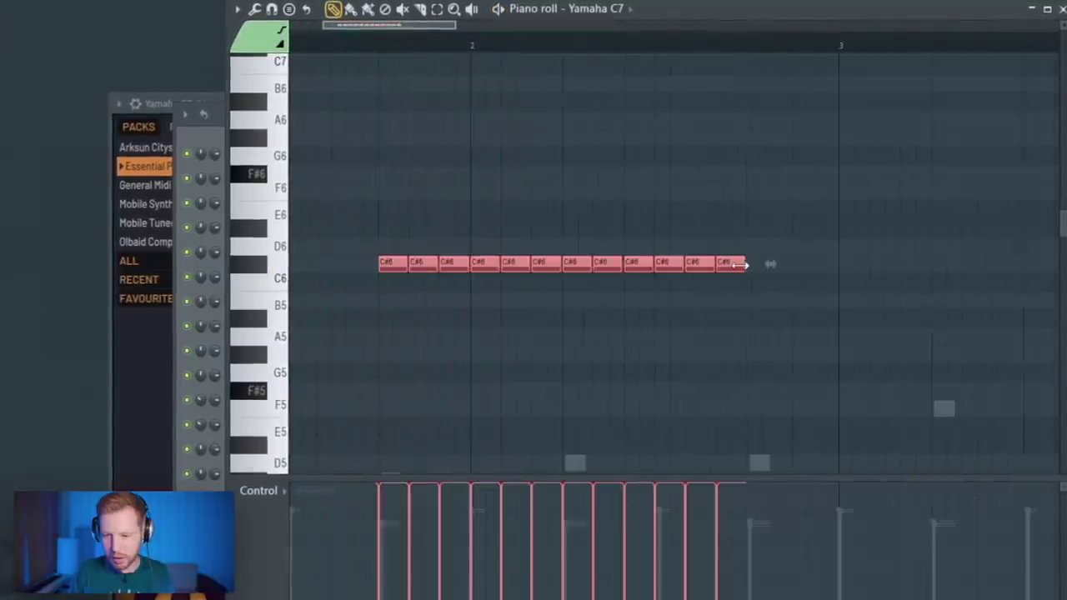
Shorten all the C#6 notes slightly to leave gaps between them and reduce their velocity a little
drag(748, 262, 743, 263)
key(ctrl+d)
scroll(474, 294, up, 2)
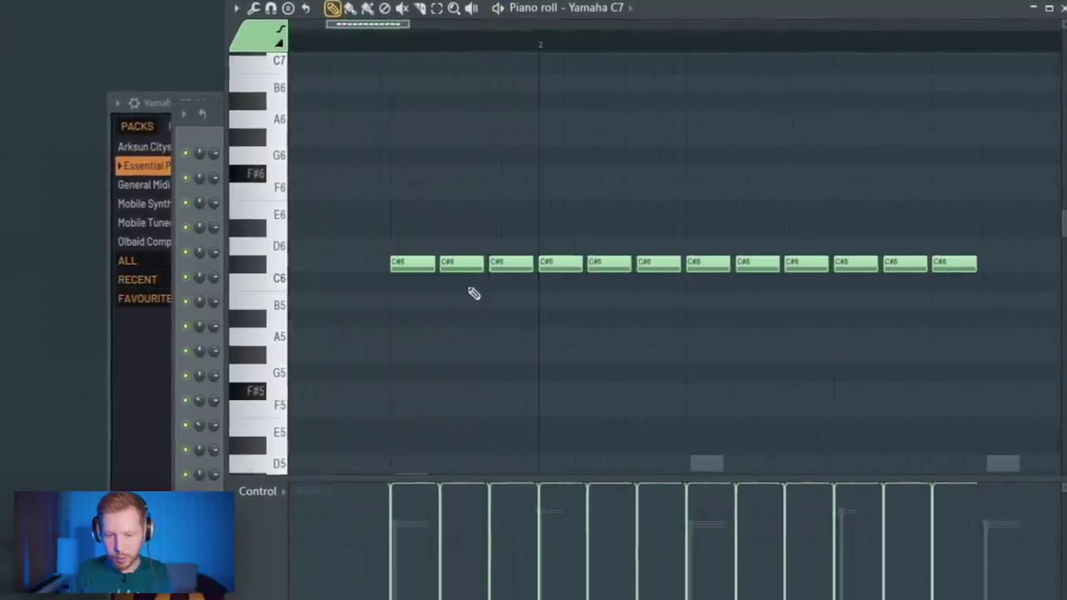
key(ctrl+a)
key(ctrl+d)
Lower the first note of the run to B5, cut it to about half length, and shorten the following C#6
drag(405, 265, 405, 301)
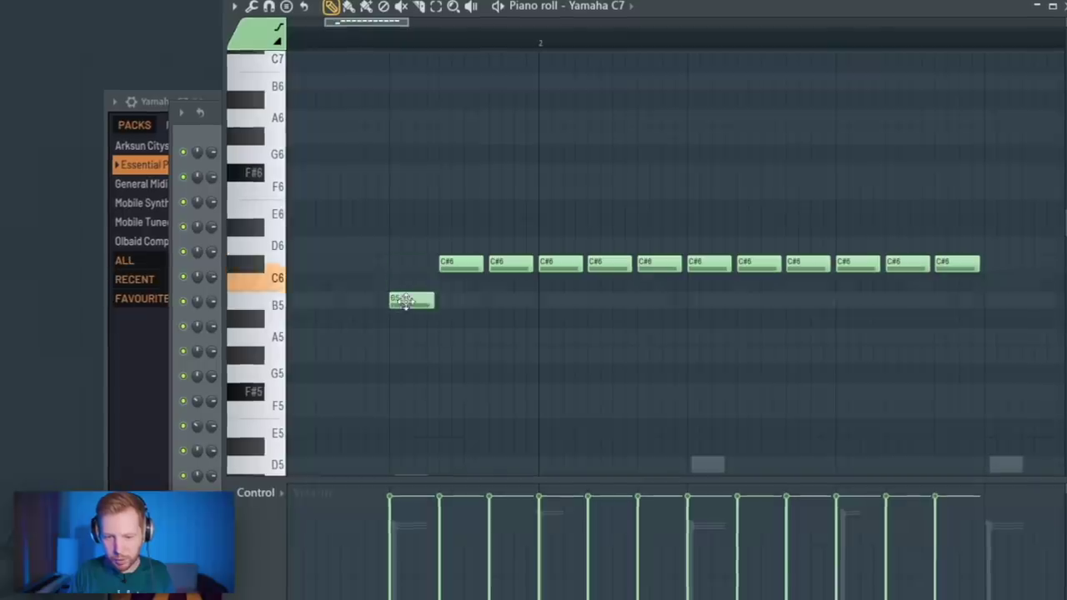
click(391, 42)
key(space)
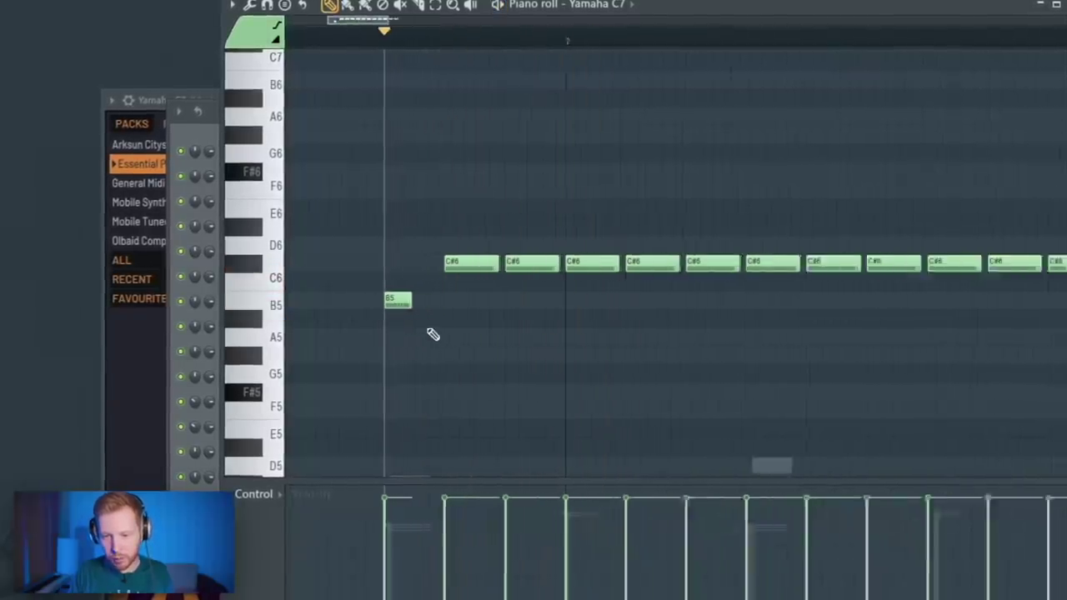
scroll(431, 335, up, 3)
drag(402, 334, 433, 331)
drag(566, 261, 549, 261)
Give the first three notes rising velocities and repeat the B5, C#6, C#6 group across the second half of the run
drag(555, 322, 456, 322)
drag(570, 233, 289, 312)
drag(292, 556, 305, 556)
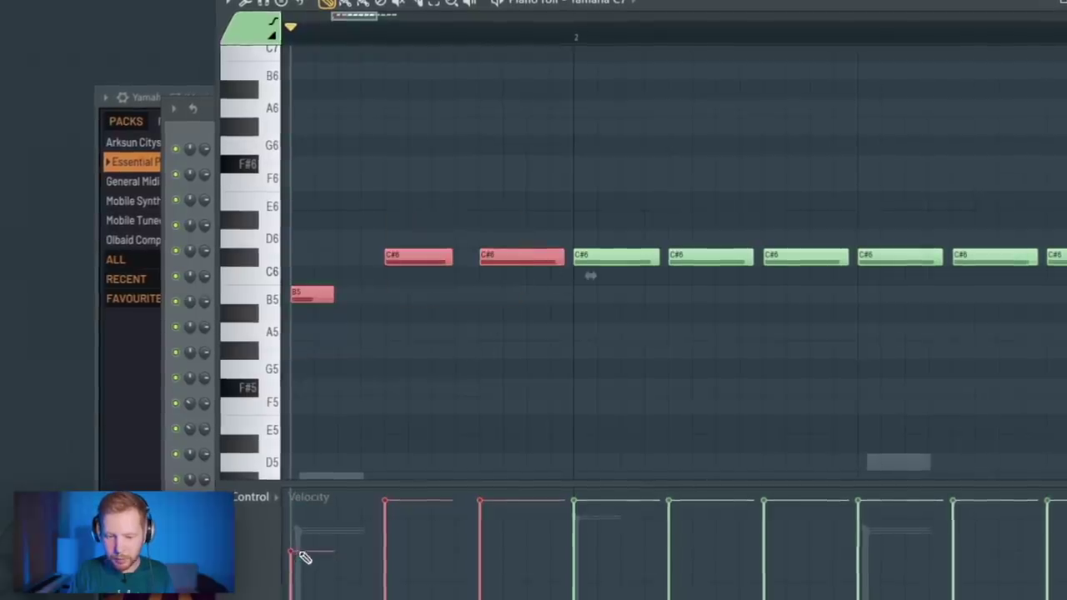
scroll(465, 408, down, 3)
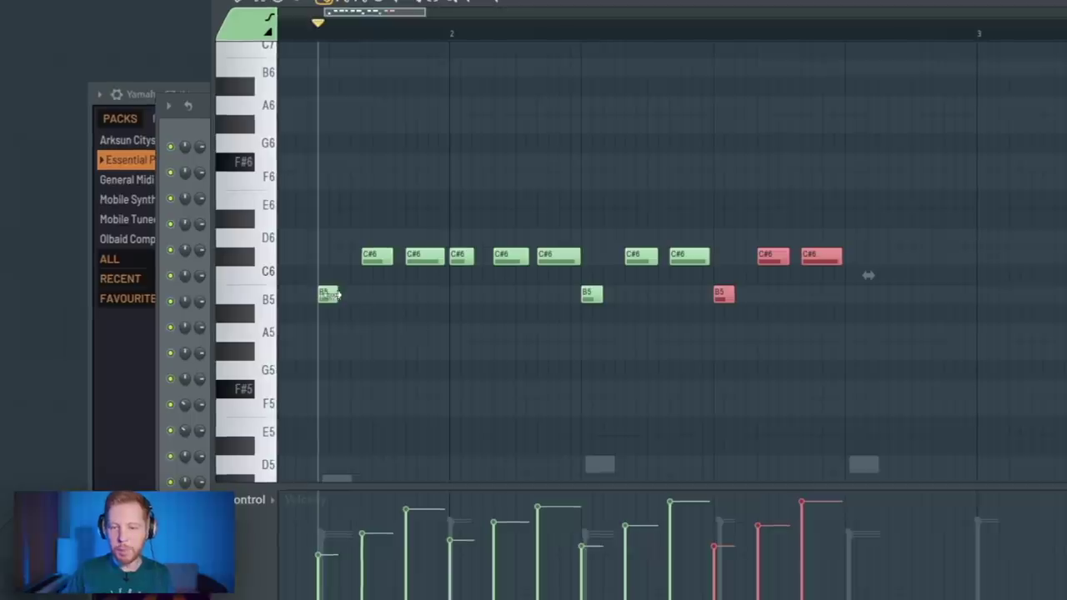
Copy all the notes five semitones higher, raise the copy's three low notes to F#6, and play the layered run
key(ctrl+a)
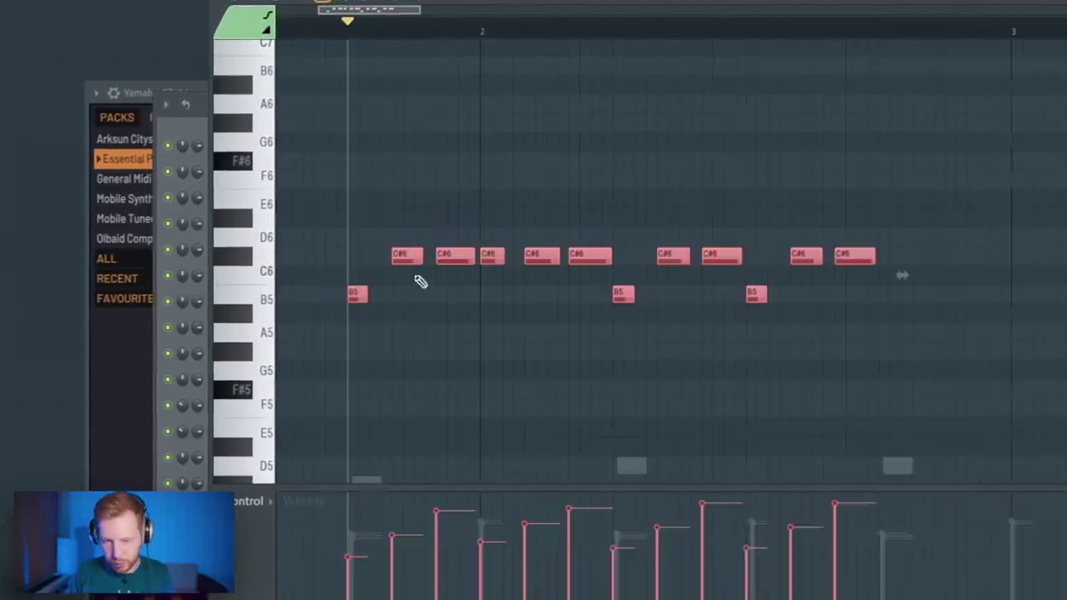
drag(414, 261, 415, 199)
mouse_move(858, 223)
mouse_down()
mouse_move(370, 259)
mouse_move(353, 257)
mouse_move(344, 196)
mouse_up()
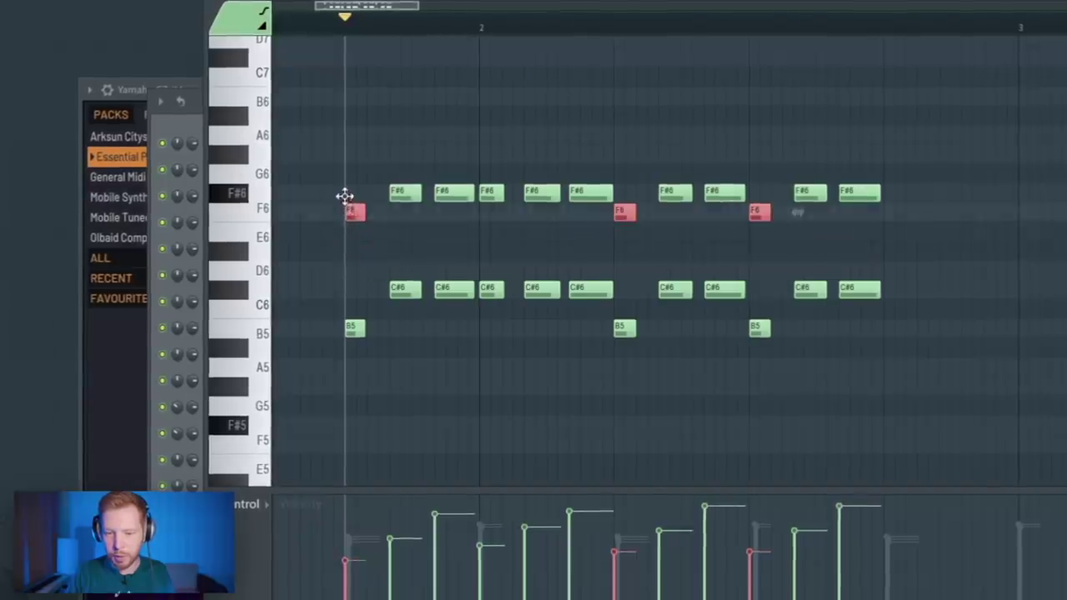
key(space)
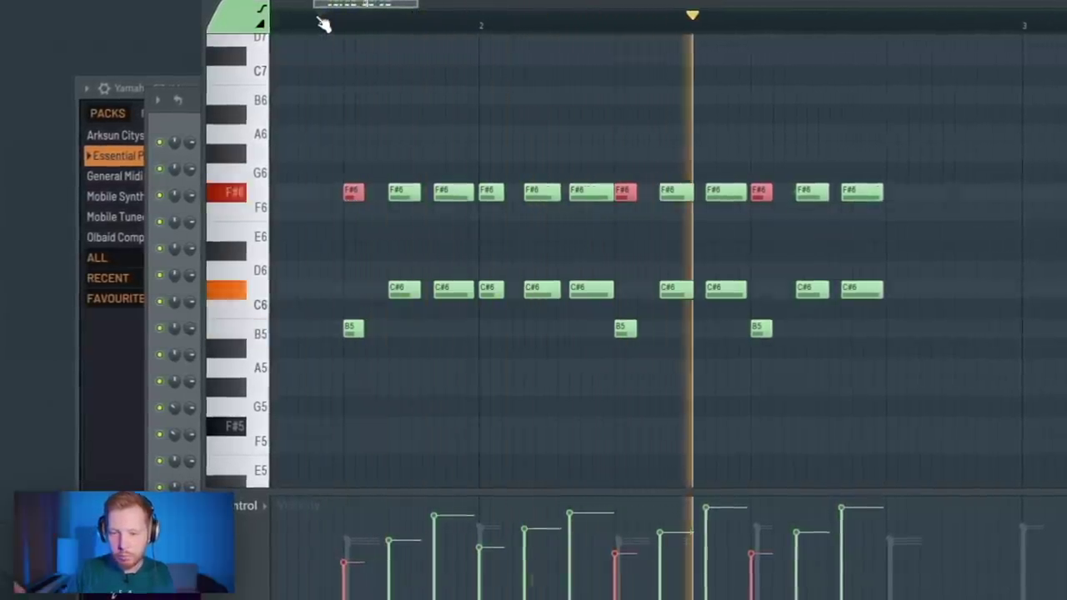
Strum the layered Yamaha C7 notes so the upper ones start slightly late, and lower the final C#6 to B5
key(alt+s)
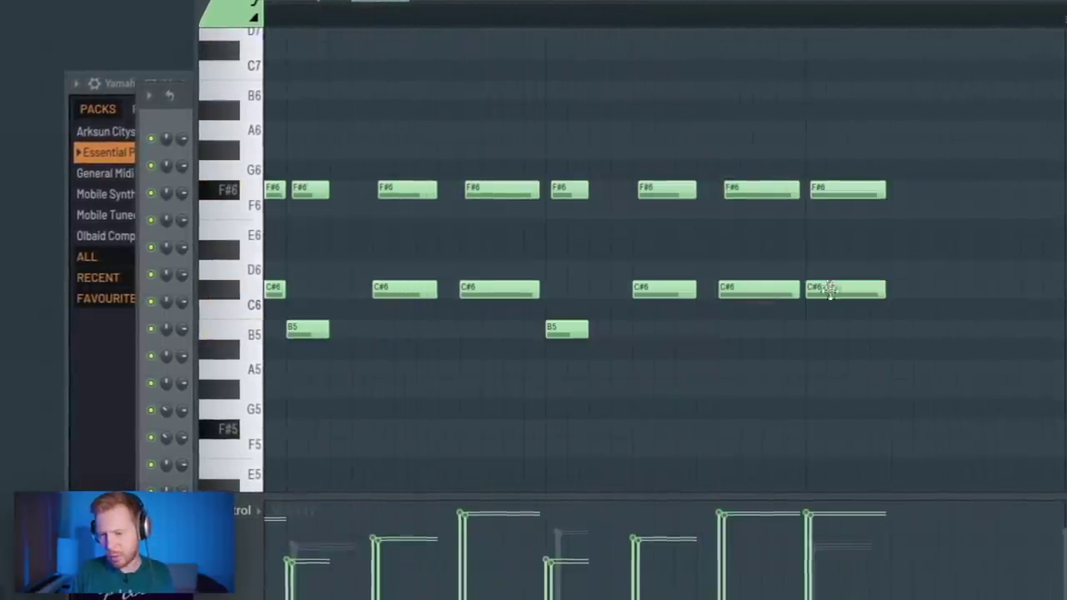
drag(829, 289, 835, 338)
Duplicate the whole layered run four bars on and add an extra C#6 and F#6 pair just before bar 7
drag(908, 98, 853, 350)
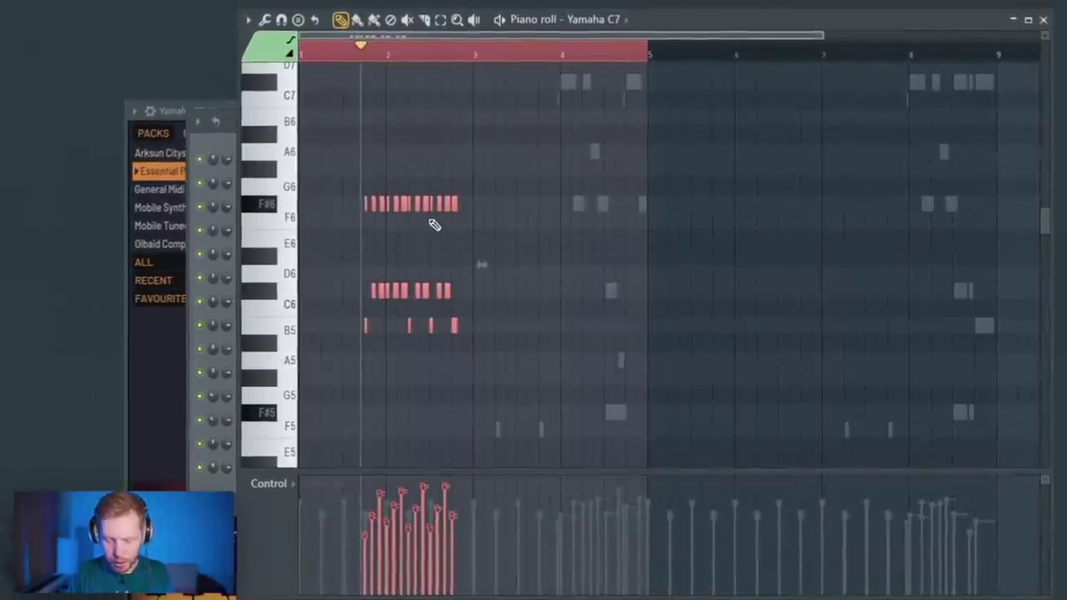
key(ctrl+b)
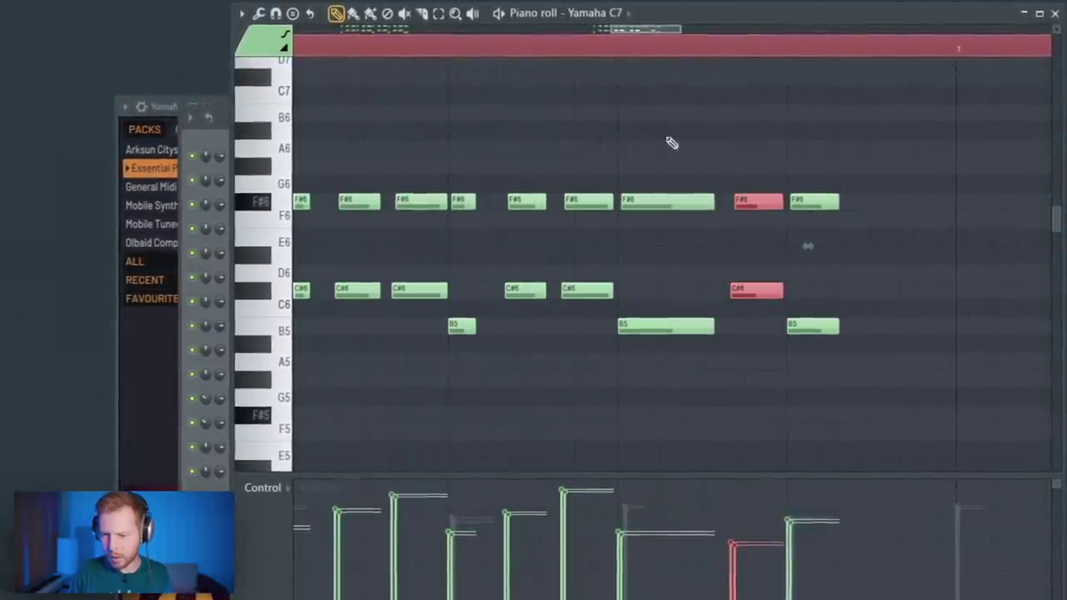
drag(671, 144, 663, 394)
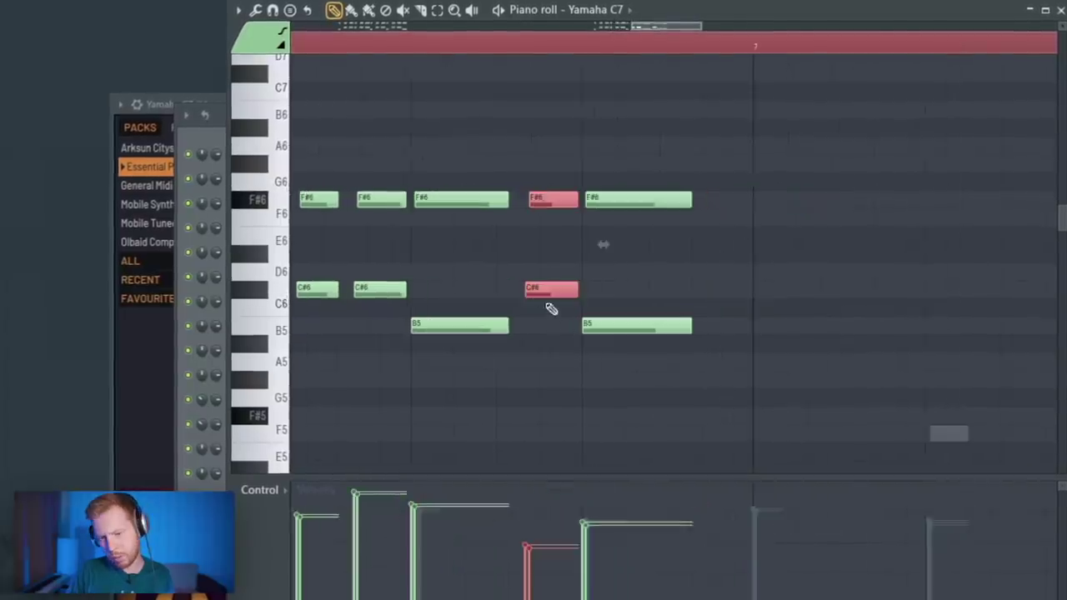
drag(551, 292, 667, 290)
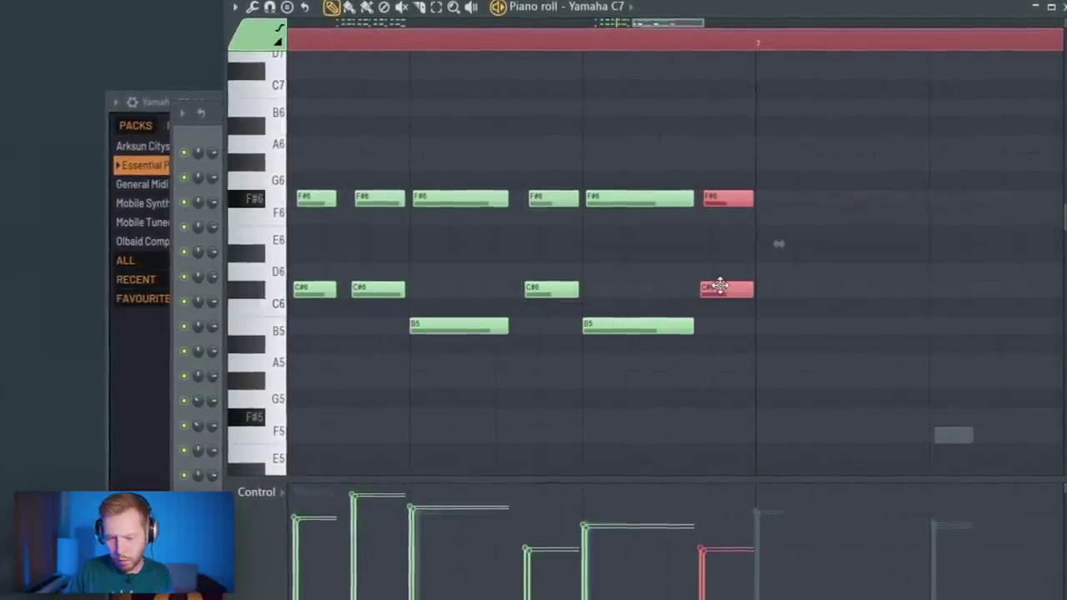
key(space)
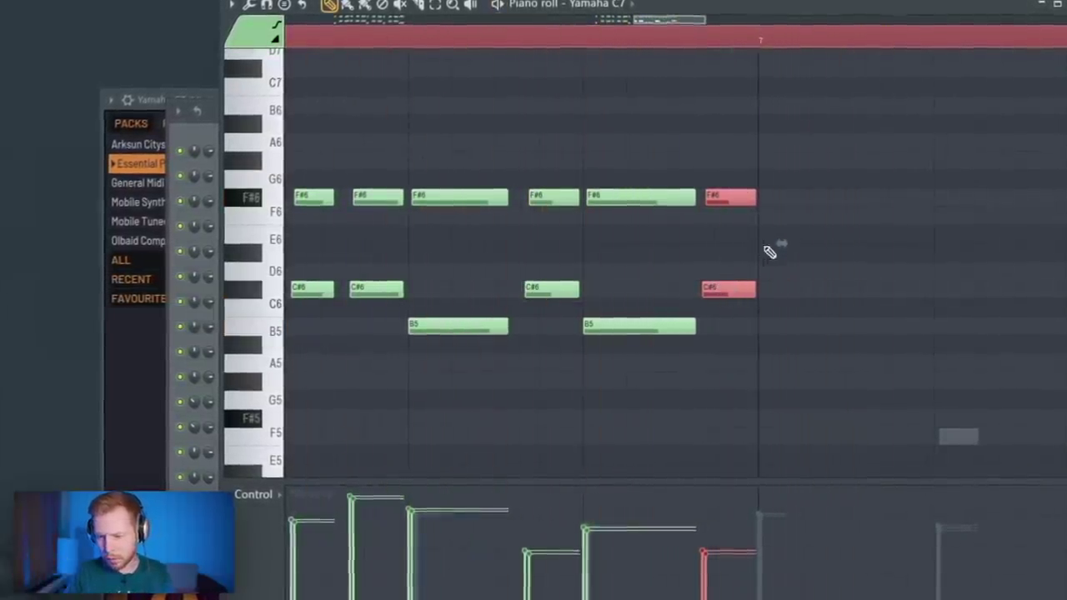
Spread the pair just before bar 7 by lowering its C#6 to B5 and raising its F#6 to B6
ctrl+click(769, 250)
drag(727, 291, 737, 333)
drag(732, 197, 743, 110)
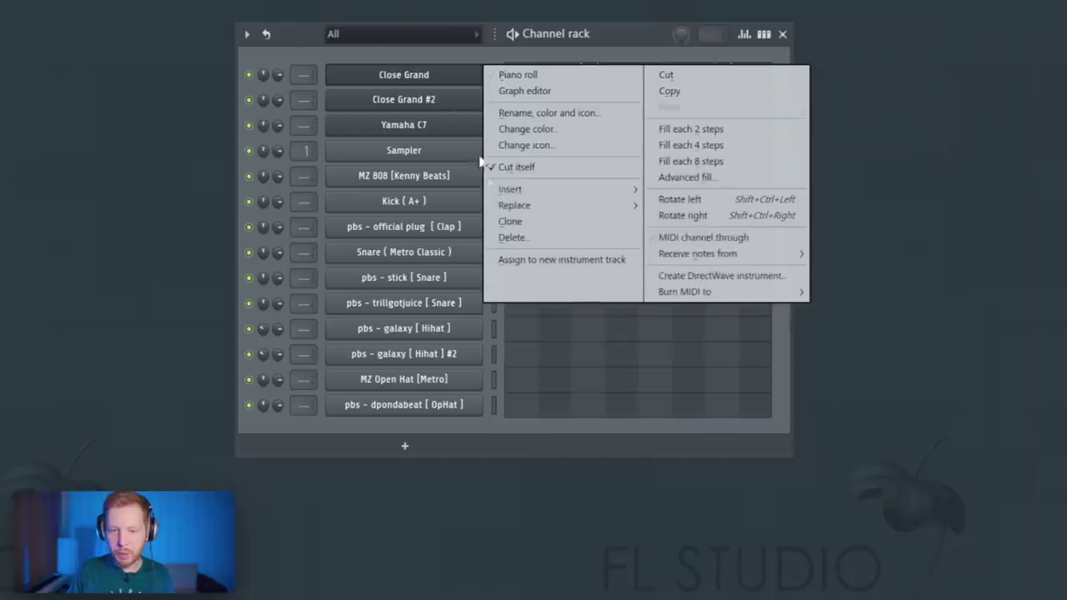
Insert a DVS Saxophone channel above the piano channels and open its piano roll
mouse_move(511, 189)
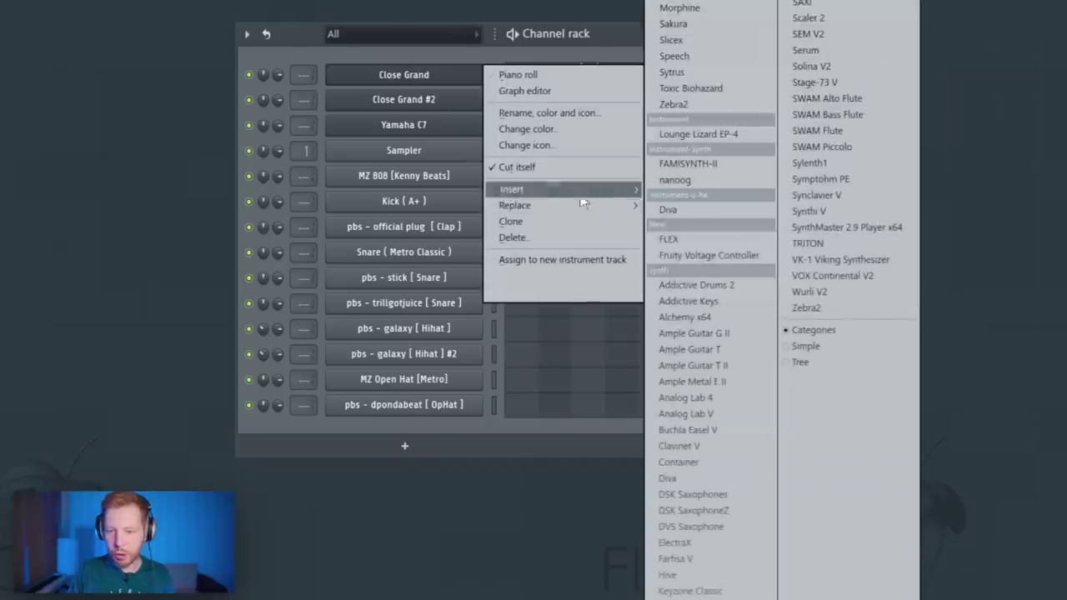
click(701, 527)
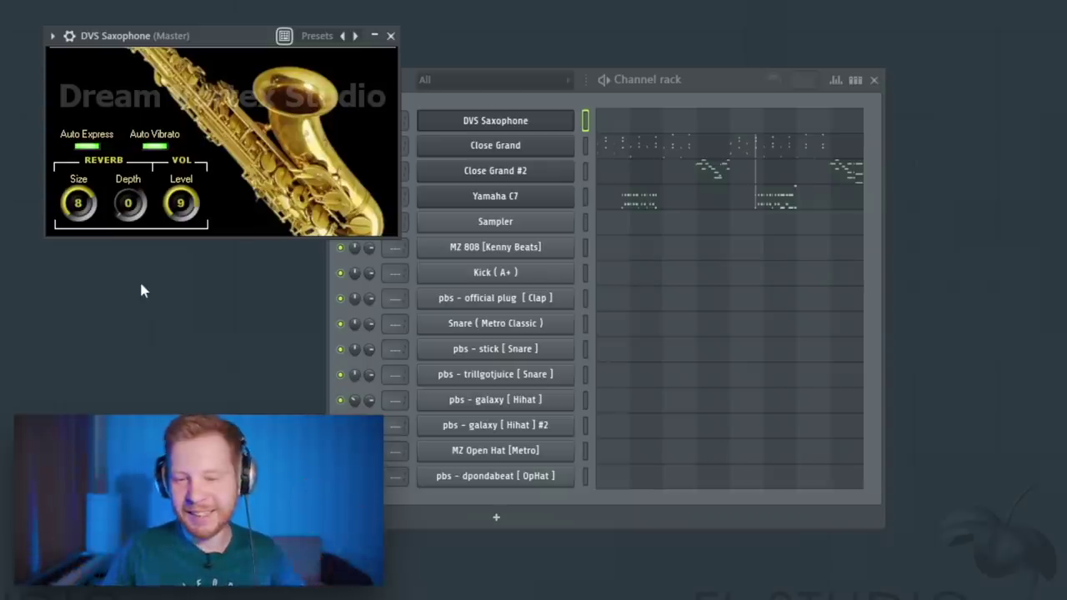
click(623, 135)
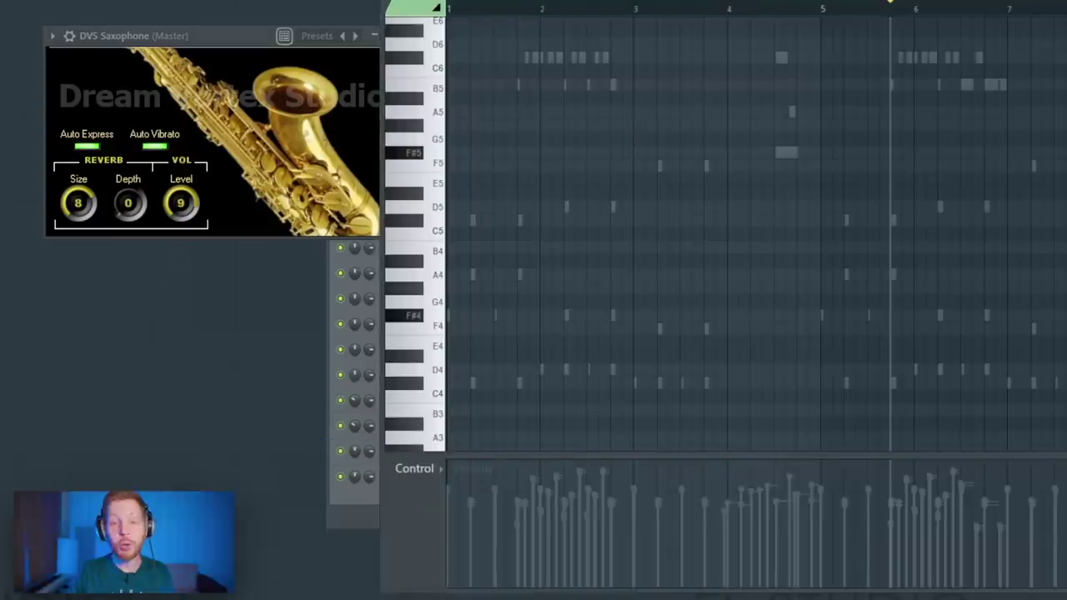
Draw a saxophone phrase in bar 2 with C#5, A5, C#5, D5, C#5, A4 and two G#4 notes, and audition it
scroll(546, 221, up, 4)
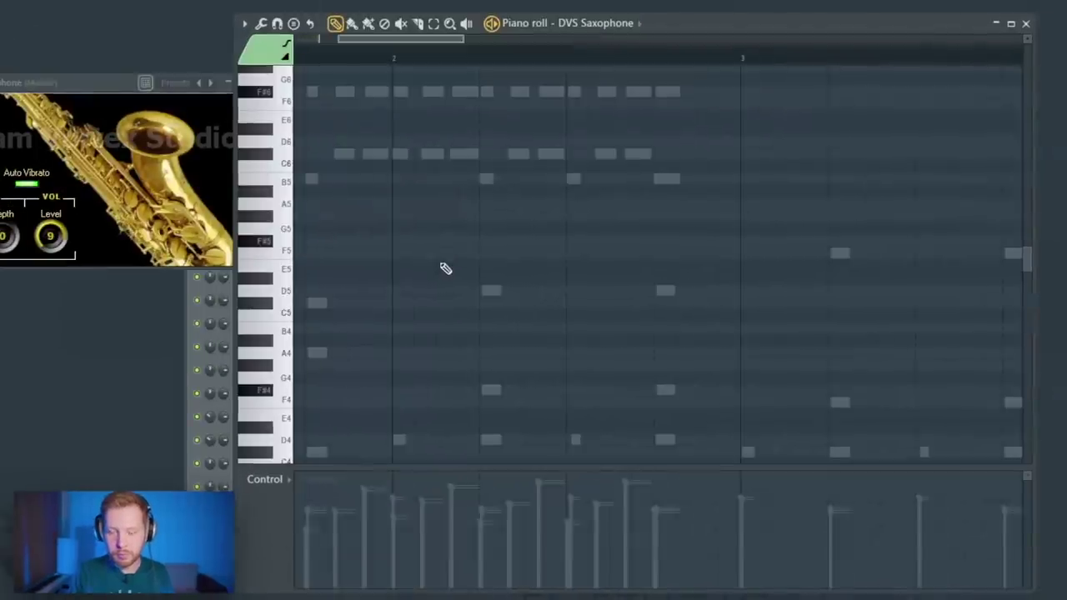
key(space)
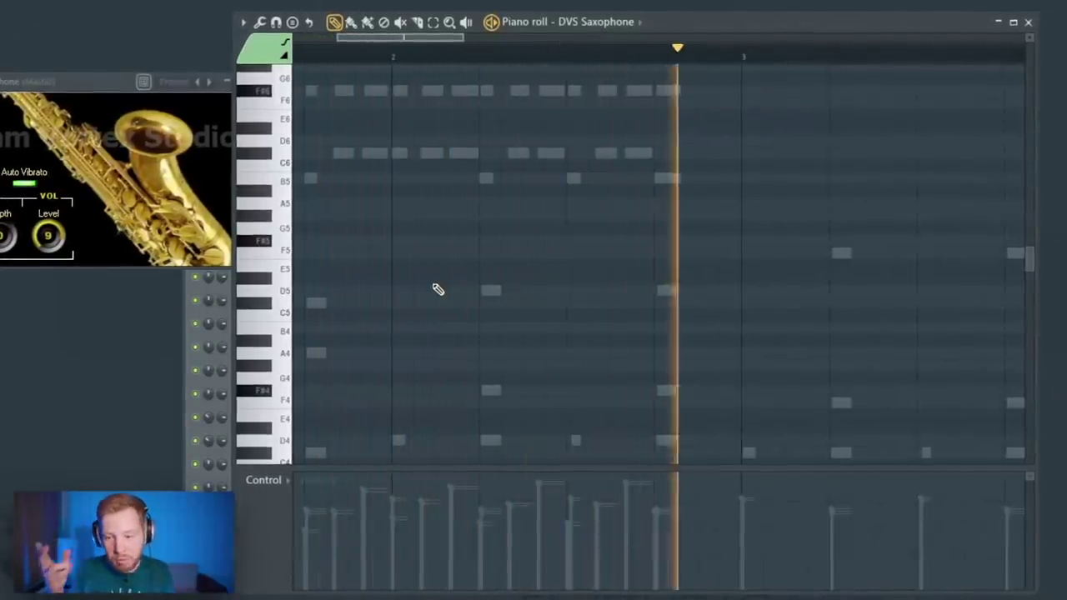
scroll(460, 272, up, 2)
click(463, 215)
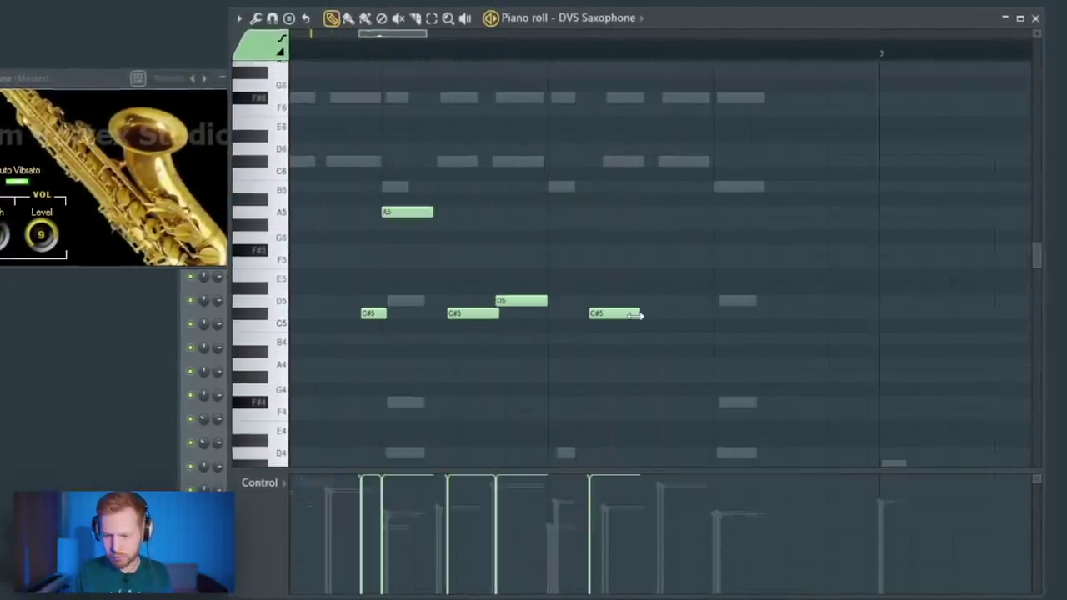
key(space)
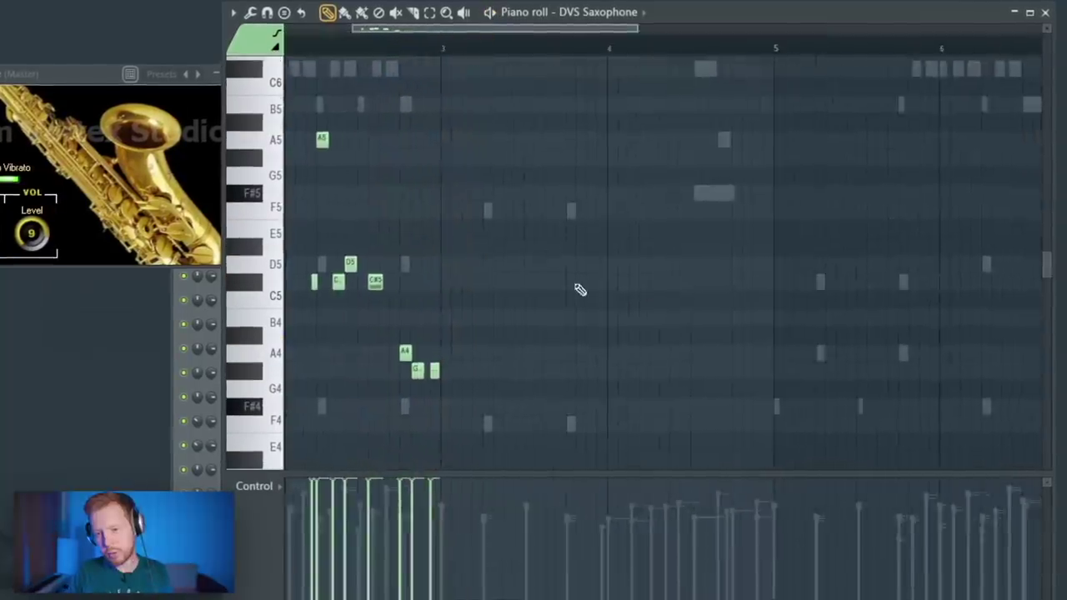
Draw a second saxophone phrase in bar 4 with E5, F#5, short D5, C#5, three D5 notes and a closing C#5
scroll(580, 289, down, 3)
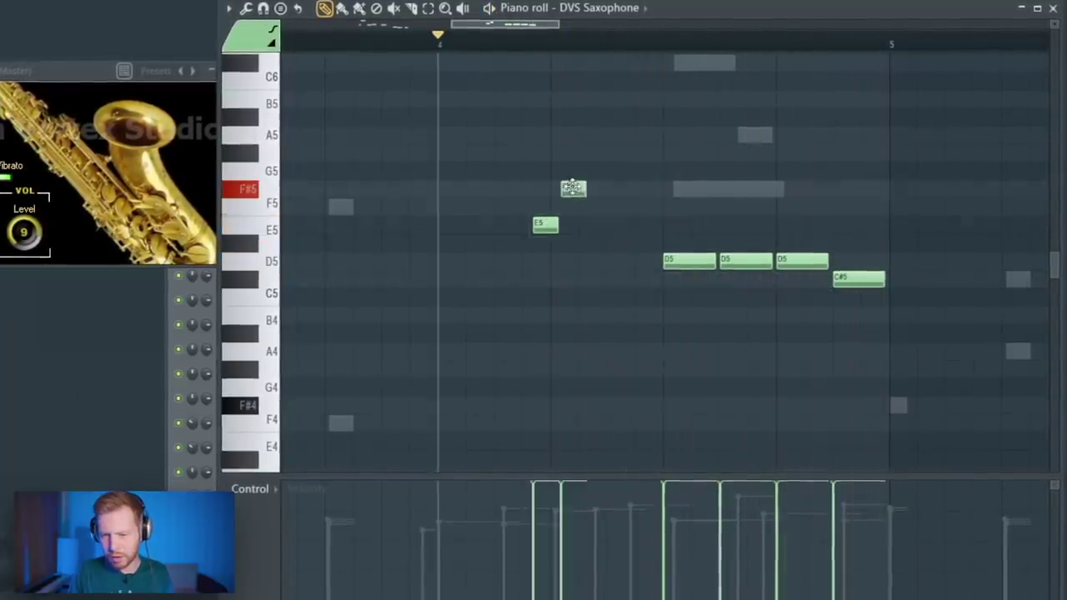
key(space)
key(space)
drag(569, 190, 578, 190)
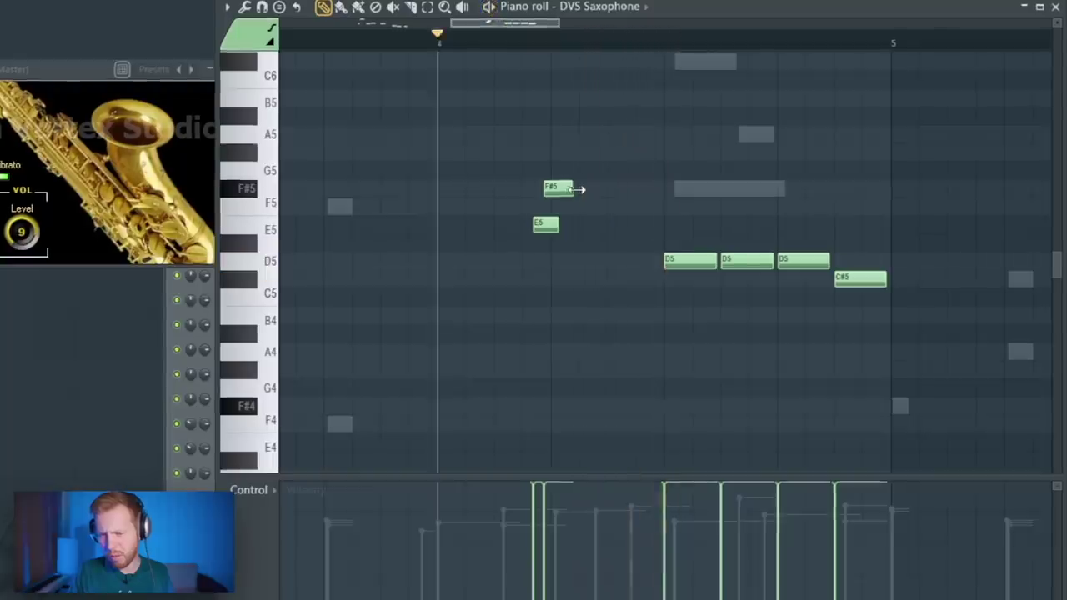
key(space)
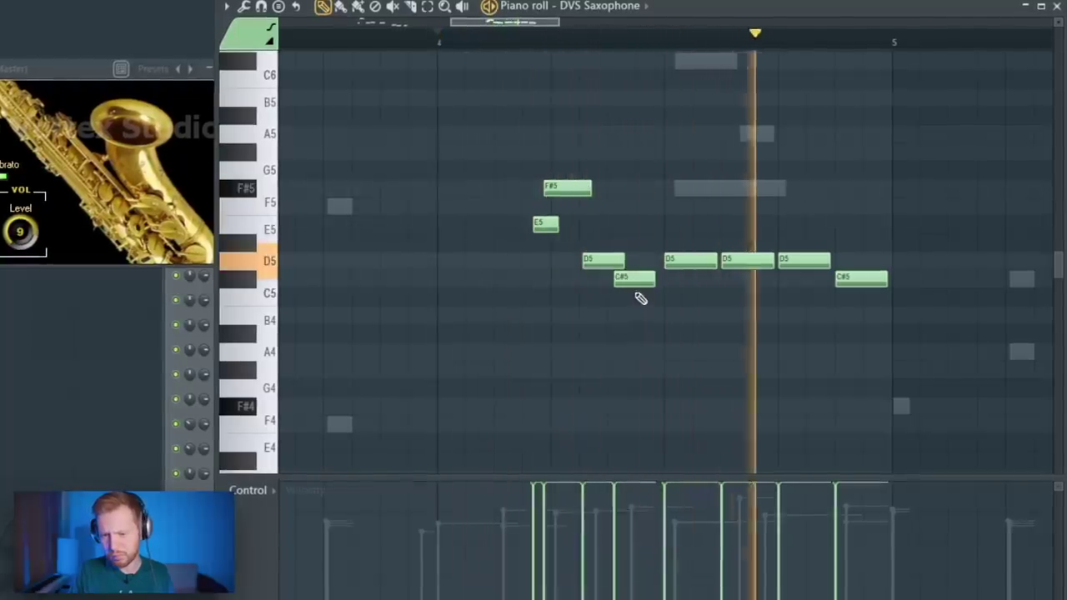
key(space)
drag(635, 279, 646, 279)
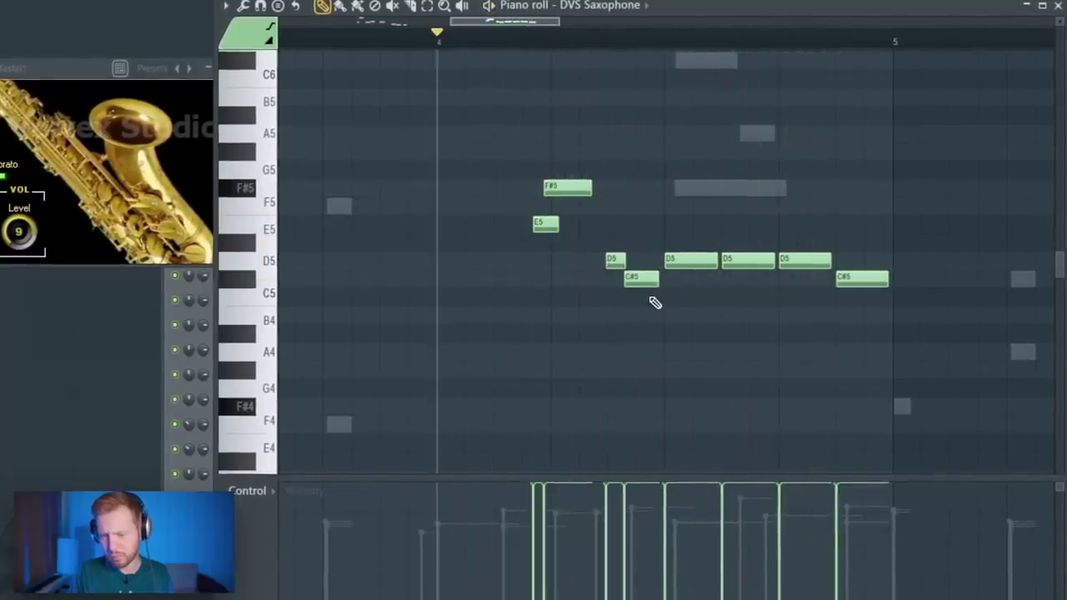
Vary the velocities of the bar 4 phrase and rework its opening to a short C#5, F#5 and E5
key(space)
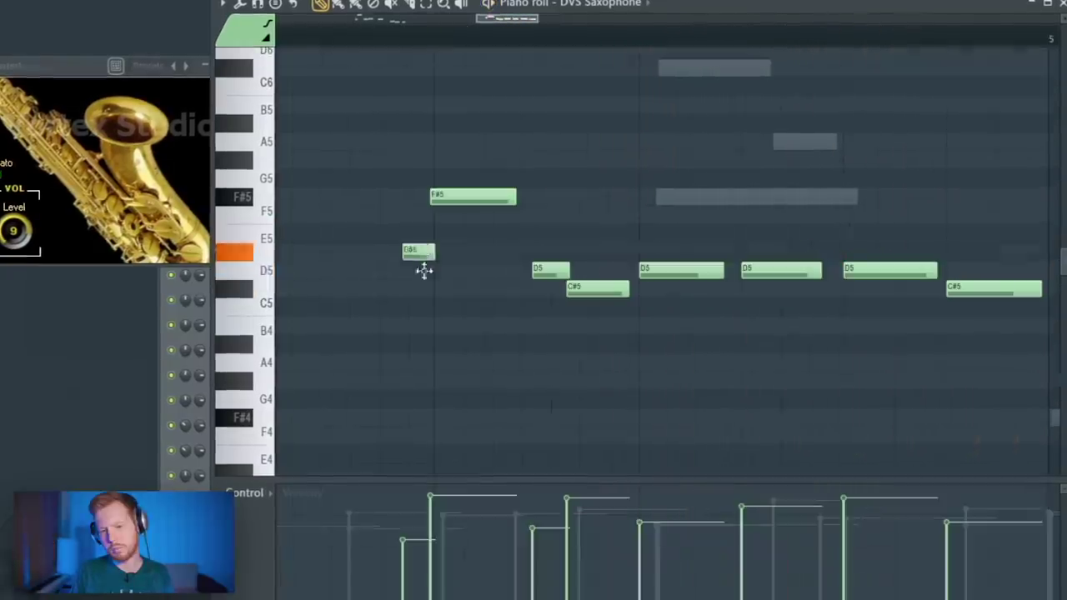
drag(555, 219, 557, 235)
key(space)
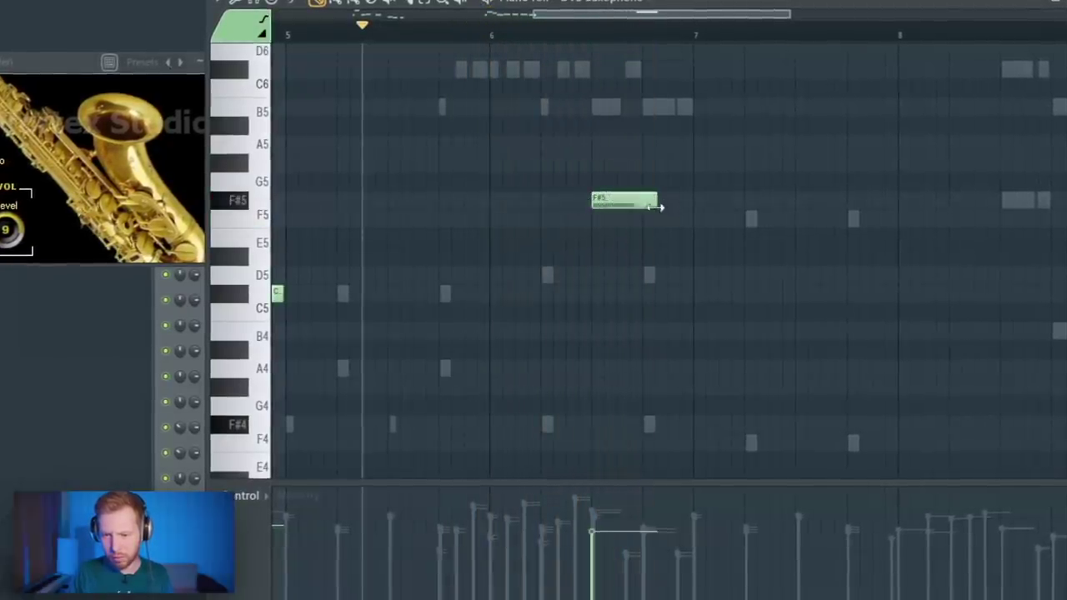
Build a short saxophone phrase in bar 6 from a long F#5 with a short E5 at each end
drag(656, 208, 641, 208)
click(584, 238)
scroll(603, 239, up, 4)
drag(713, 243, 580, 243)
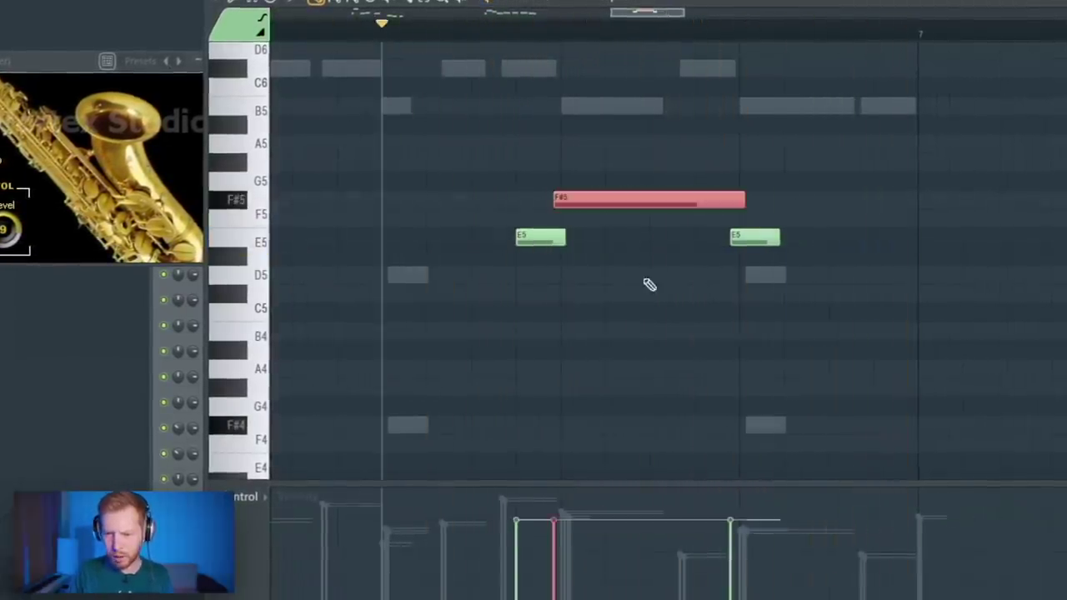
Copy the saxophone phrase from bar 2 to bar 8
scroll(655, 337, down, 2)
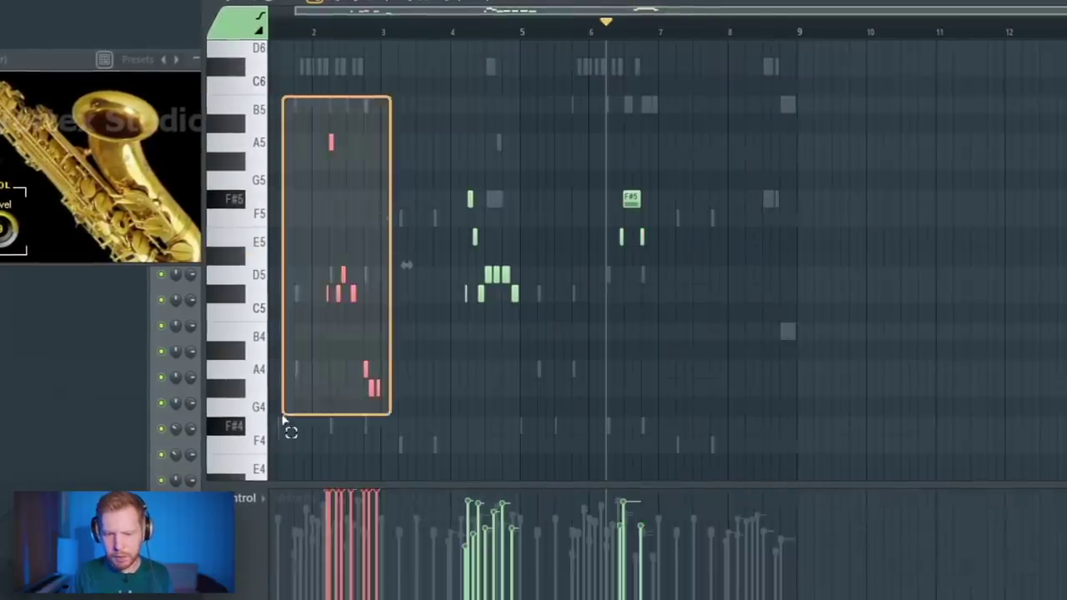
drag(283, 416, 283, 416)
drag(331, 147, 746, 137)
Vary the bar 8 phrase with an added short D5 and C#5, and replace its ending with two A4 notes
scroll(798, 167, up, 5)
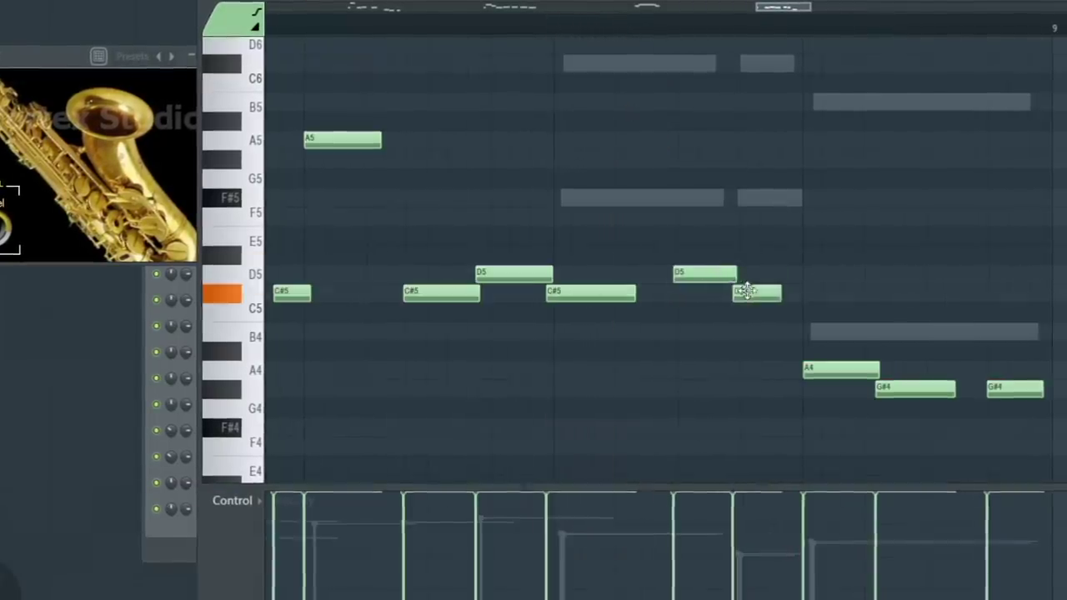
right_click(841, 370)
drag(915, 389, 843, 369)
drag(1017, 389, 950, 368)
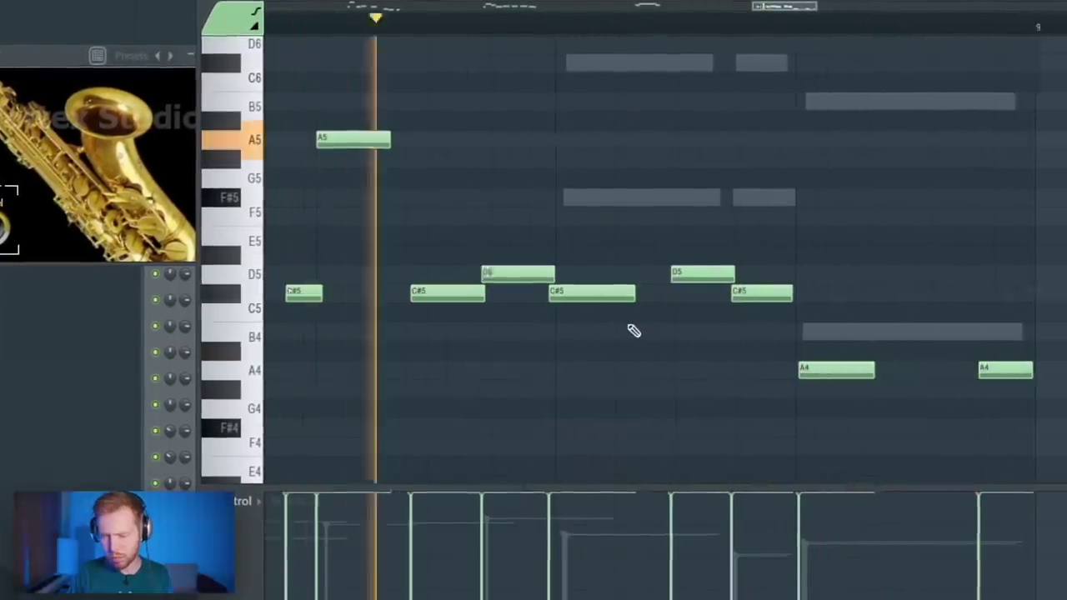
scroll(632, 331, down, 4)
key(space)
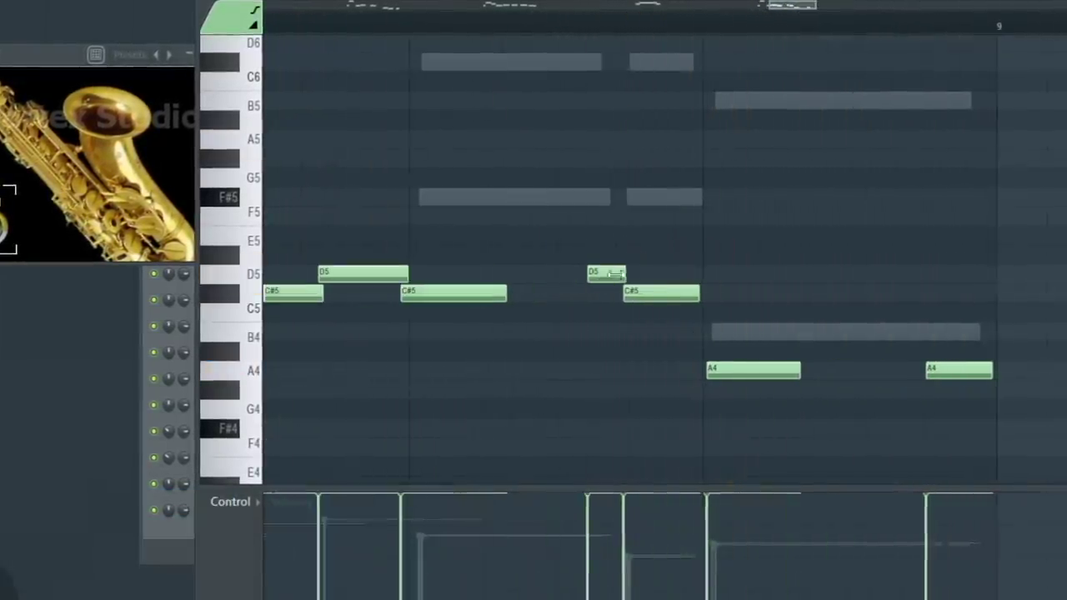
key(space)
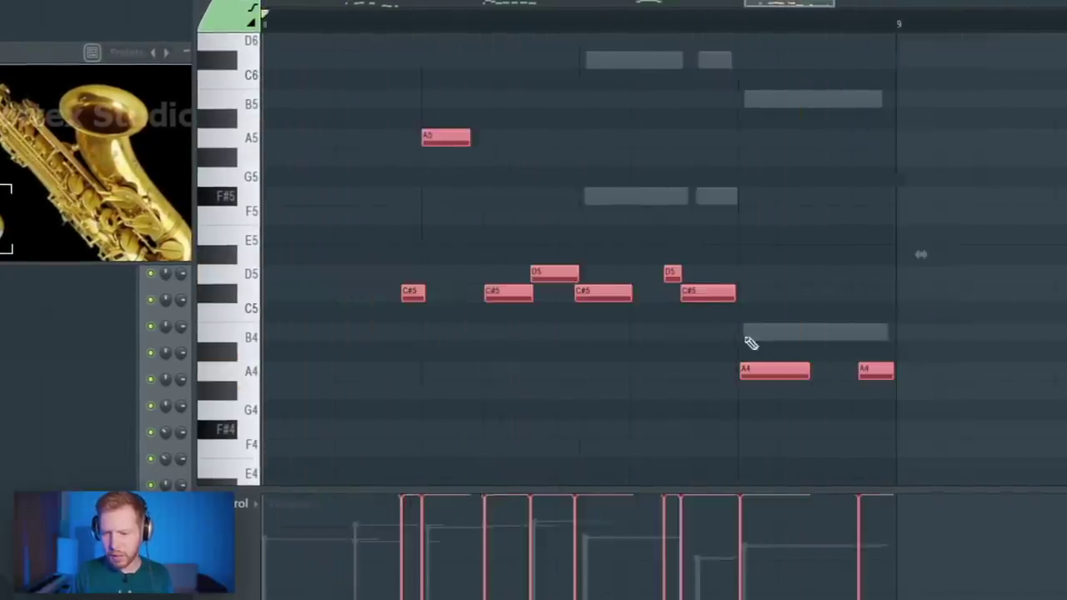
Randomize the velocities of the bar 2 and bar 8 saxophone phrases and play the result
scroll(655, 348, down, 6)
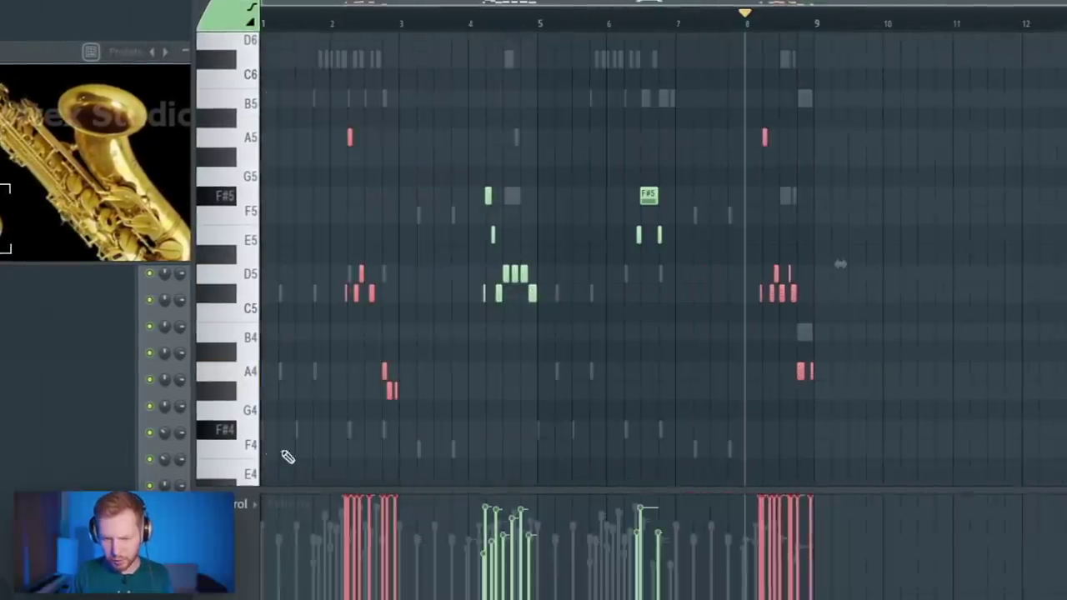
key(alt+r)
click(444, 405)
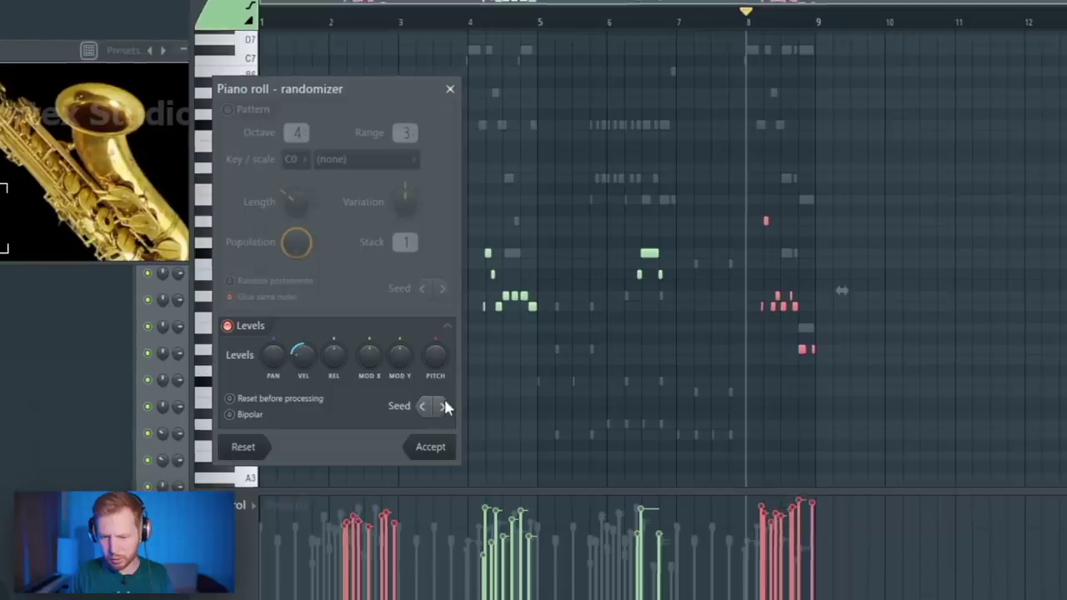
click(440, 444)
key(space)
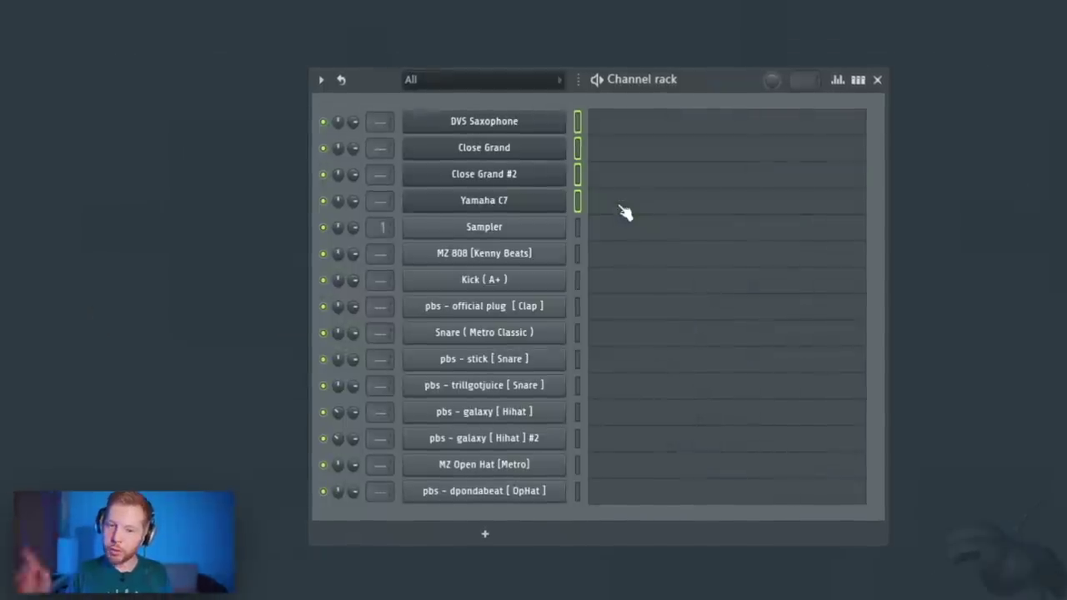
In the first Yamaha C7 run, raise the opening B5 to C#6 and delete some note pairs to leave rhythmic gaps
click(624, 208)
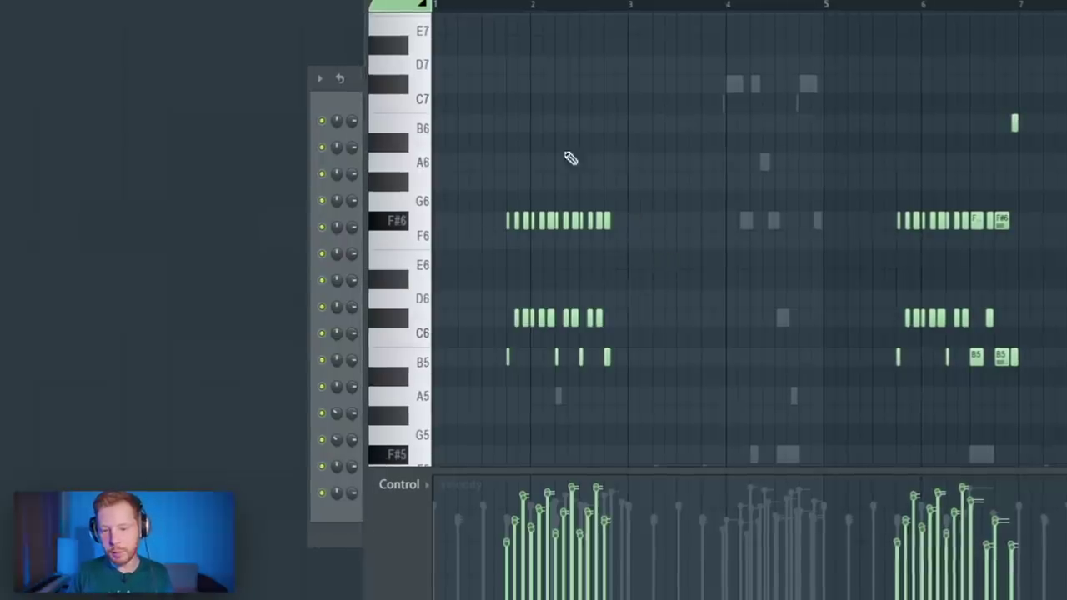
scroll(742, 226, down, 1)
click(486, 4)
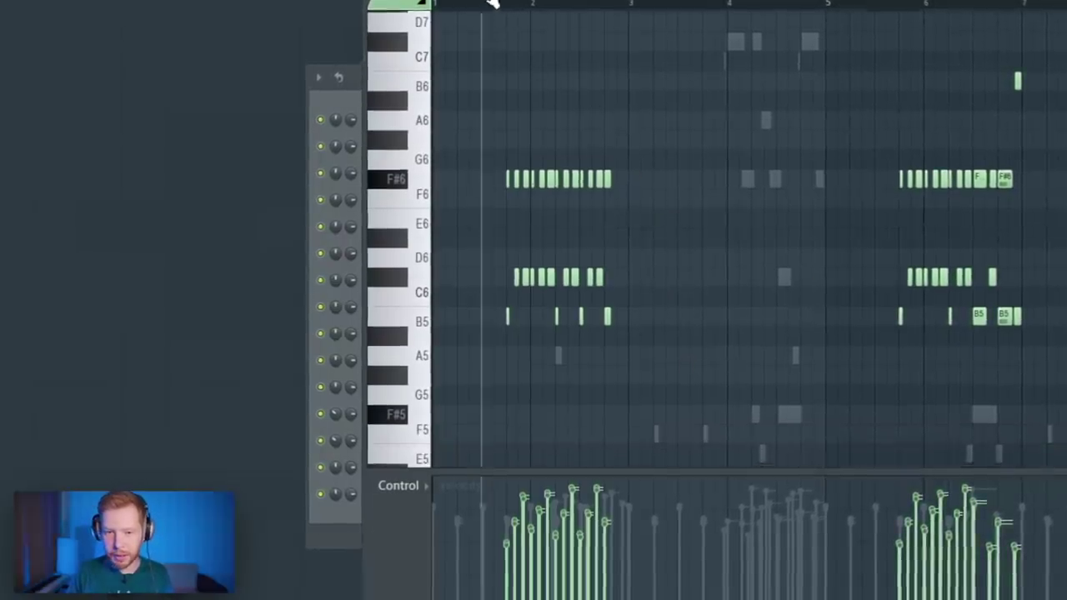
scroll(533, 312, up, 8)
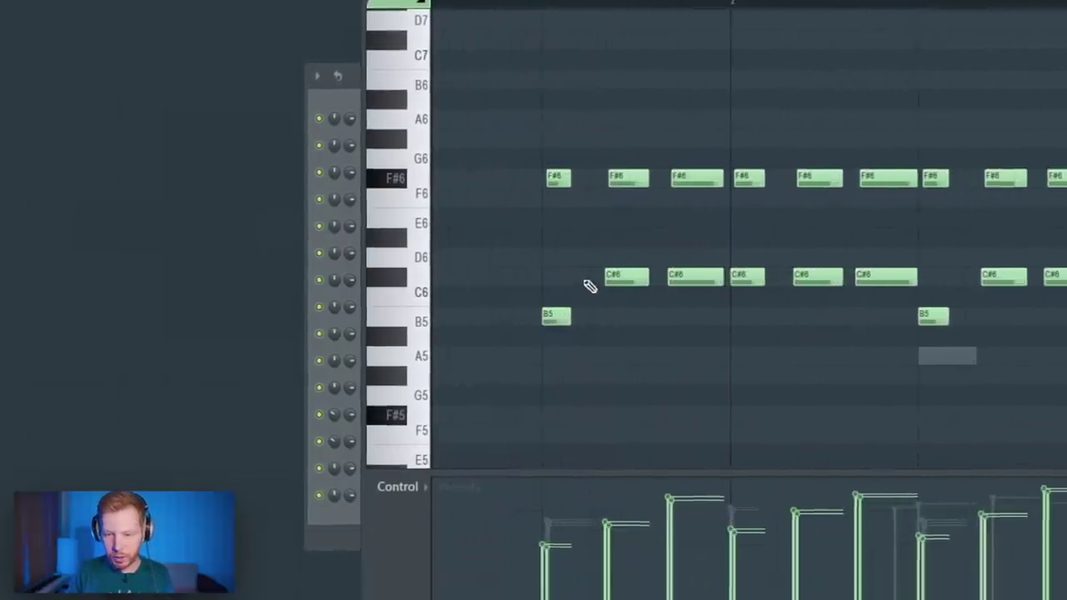
drag(556, 315, 557, 277)
right_click(626, 178)
right_click(749, 179)
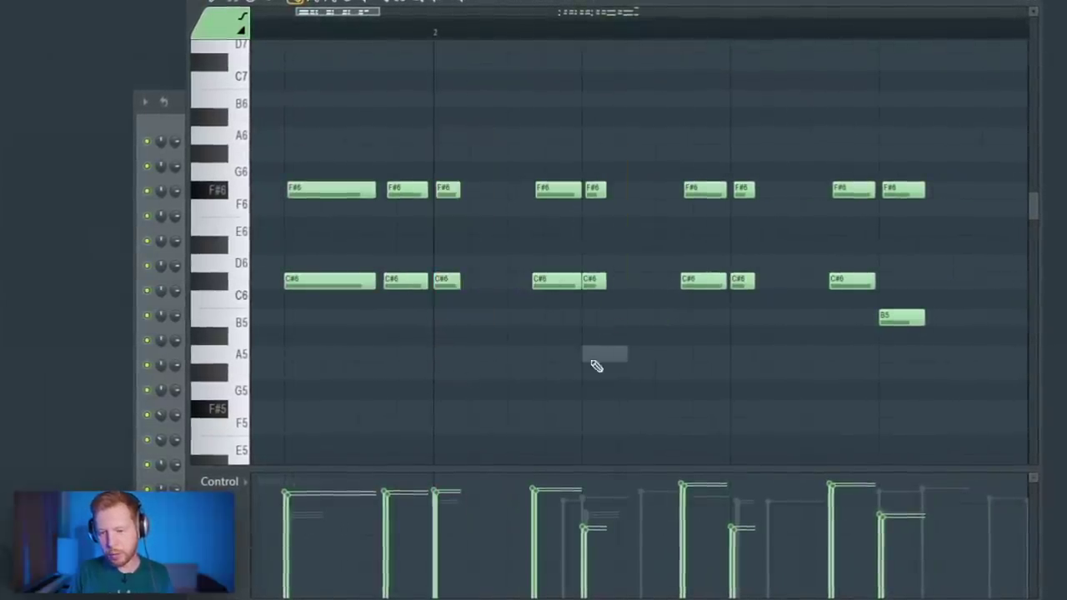
Lower the four middle C#6 notes of the first Yamaha C7 run by two semitones to B5
drag(642, 145, 600, 325)
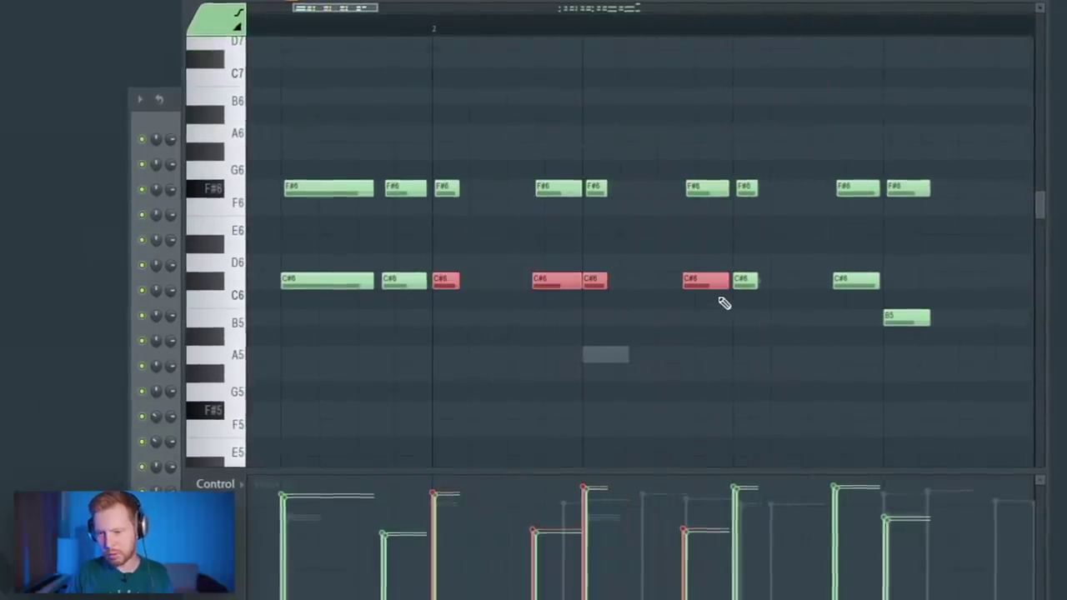
key(shift+Down)
key(shift+Down)
scroll(725, 302, up, 1)
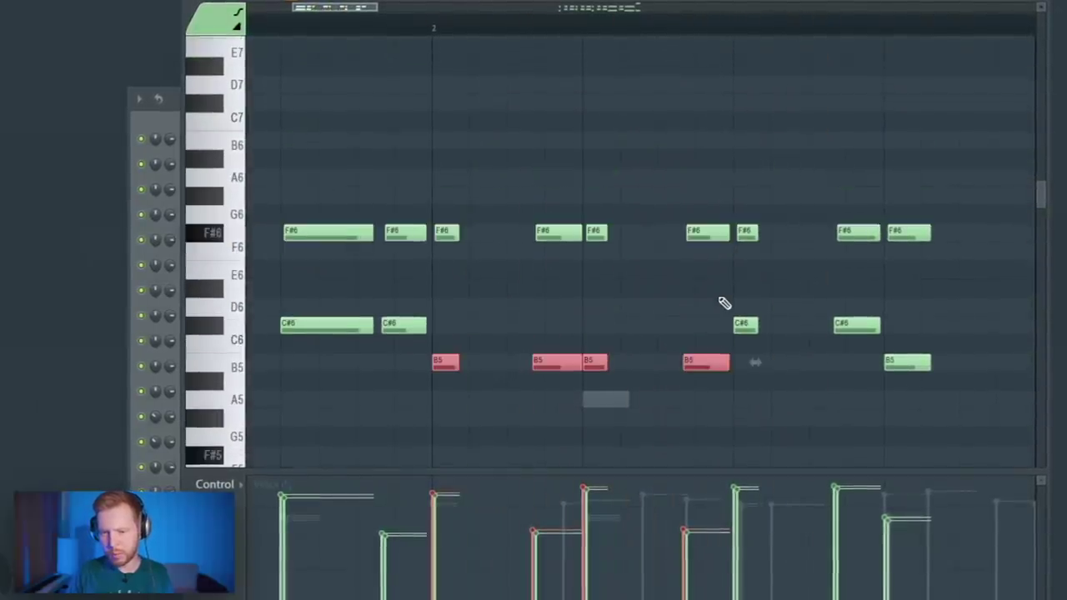
Lengthen the three short note pairs in the middle of the first Yamaha C7 run to fill the gaps, and play it
drag(477, 169, 450, 319)
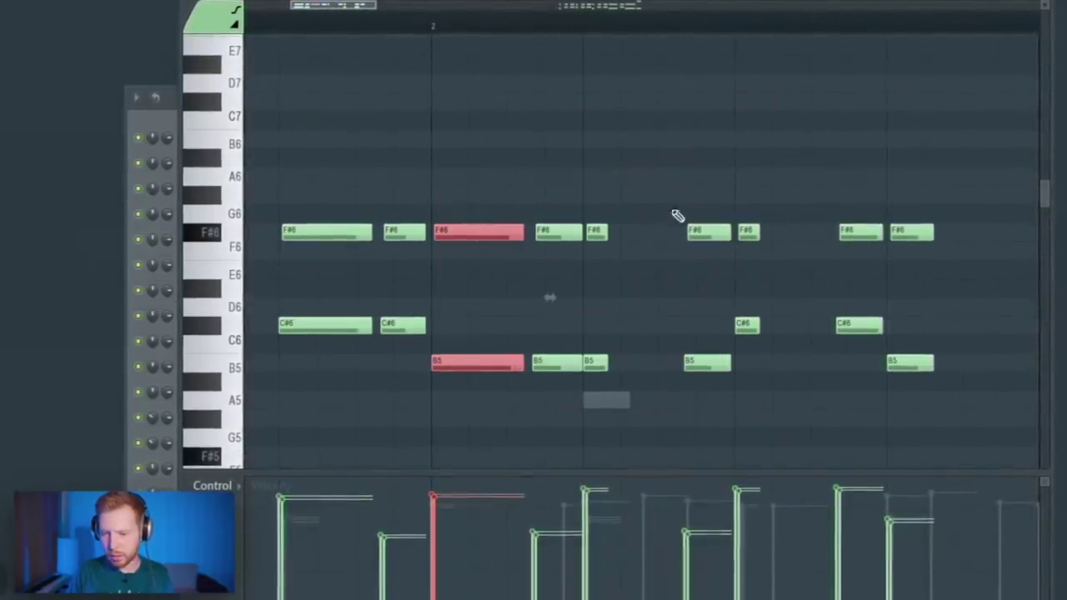
drag(679, 208, 583, 384)
key(space)
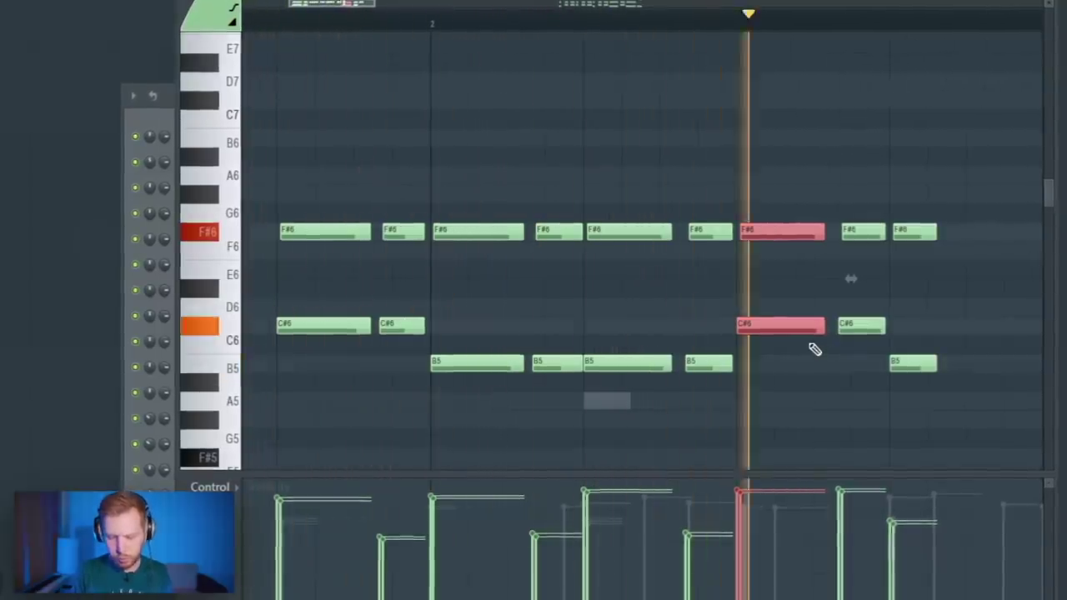
Replace the first part of the second Yamaha C7 run with a copy of the edited first run, and play the result
drag(567, 171, 1009, 415)
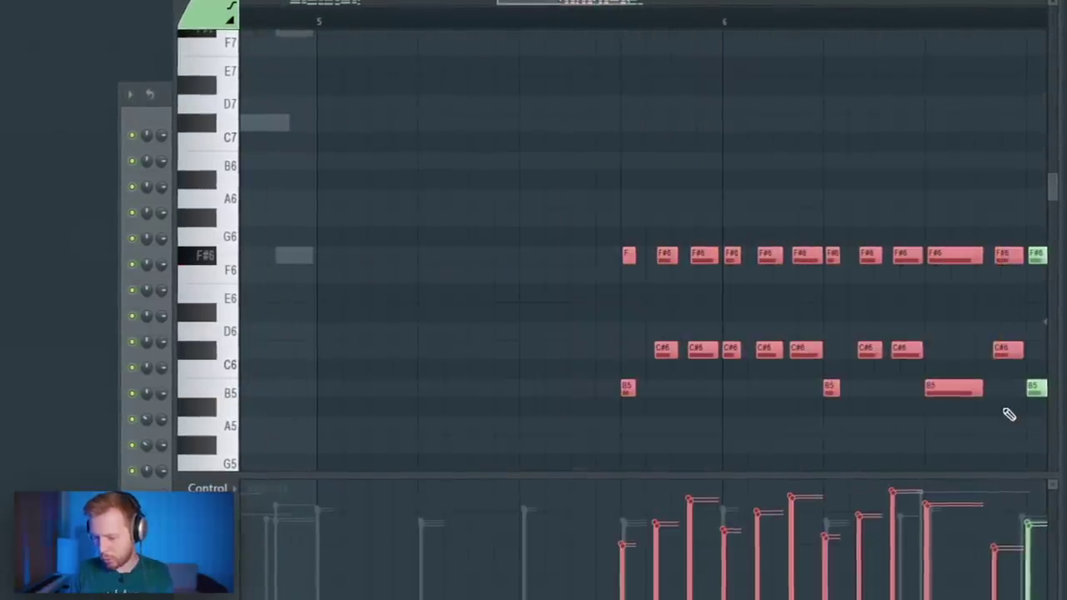
key(Delete)
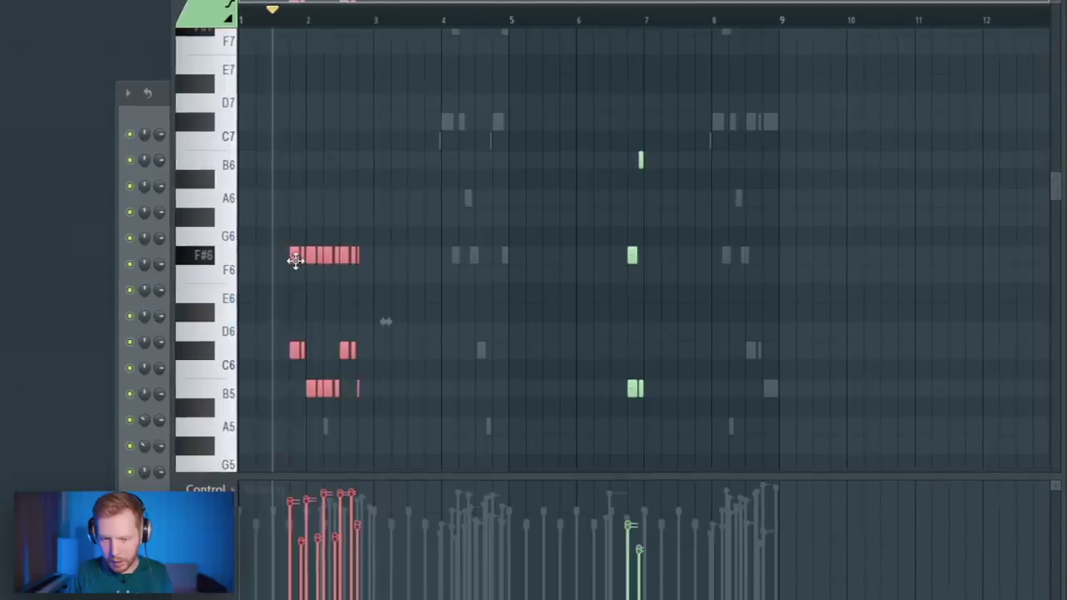
drag(296, 260, 495, 269)
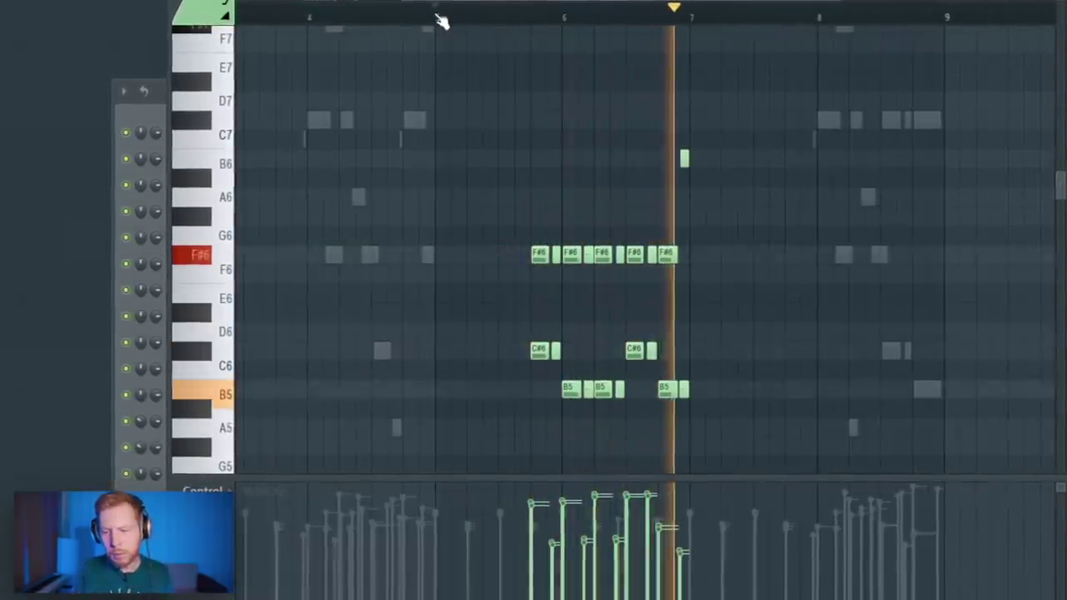
ctrl+right_click(478, 118)
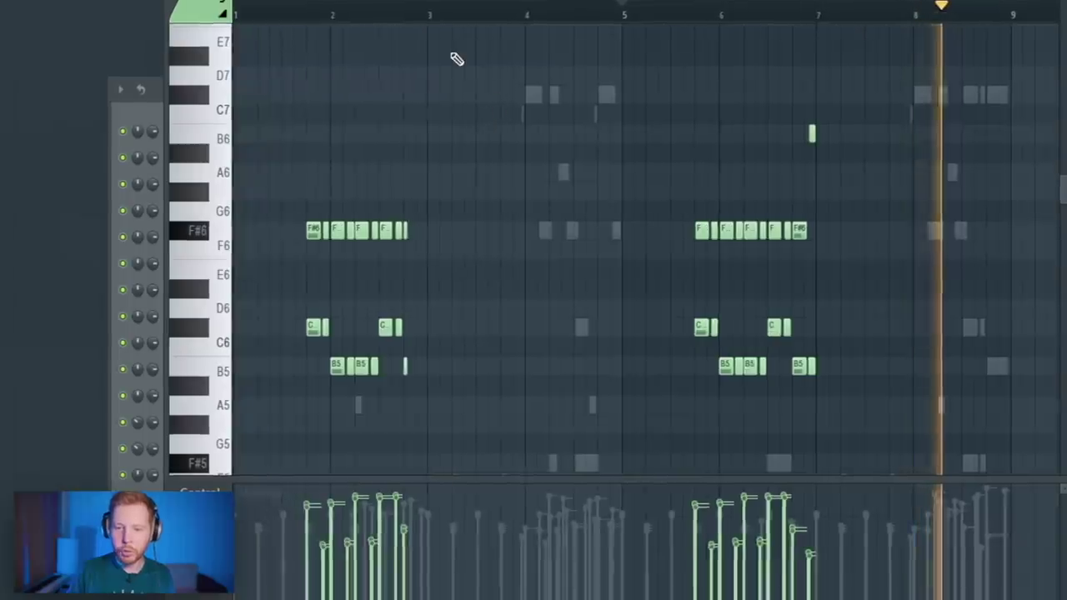
key(space)
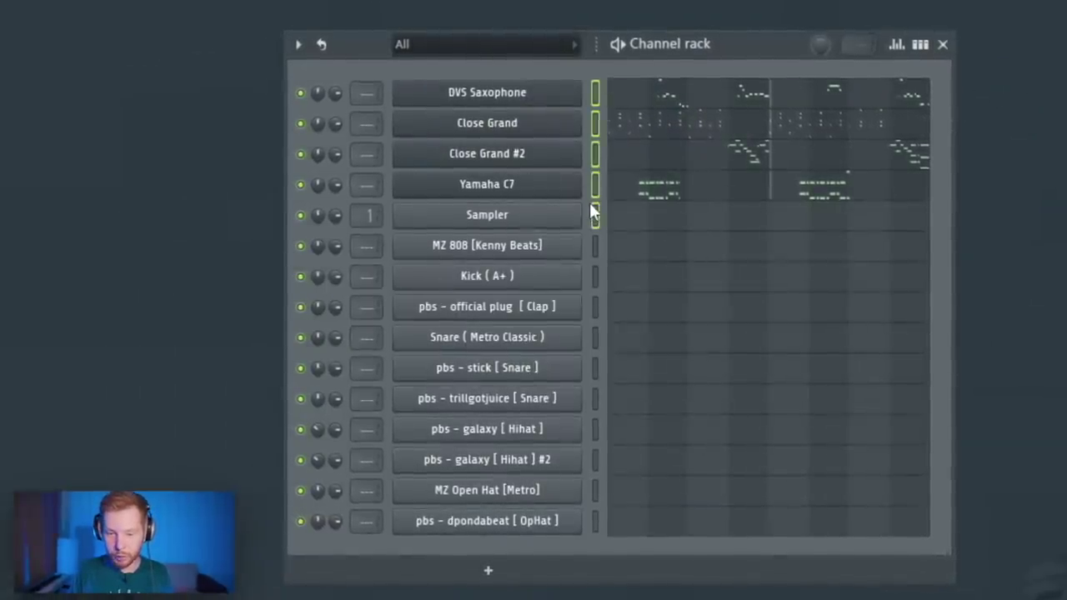
key(space)
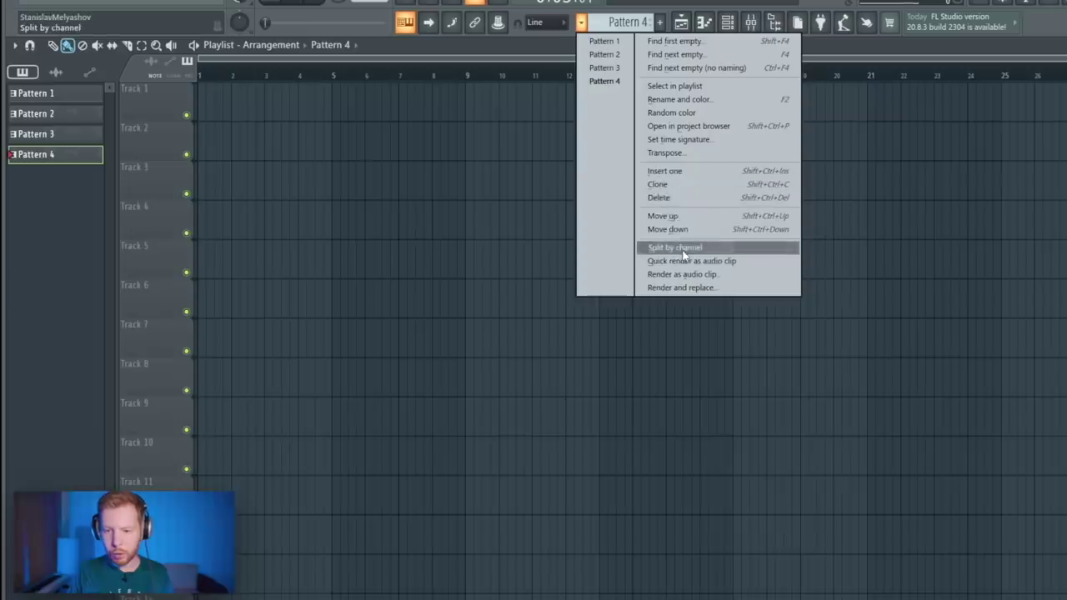
Split Pattern 4 by channel, lay its clips at bars 1 and 9 on Tracks 2 to 5, and make the second Yamaha C7 clip unique
click(659, 246)
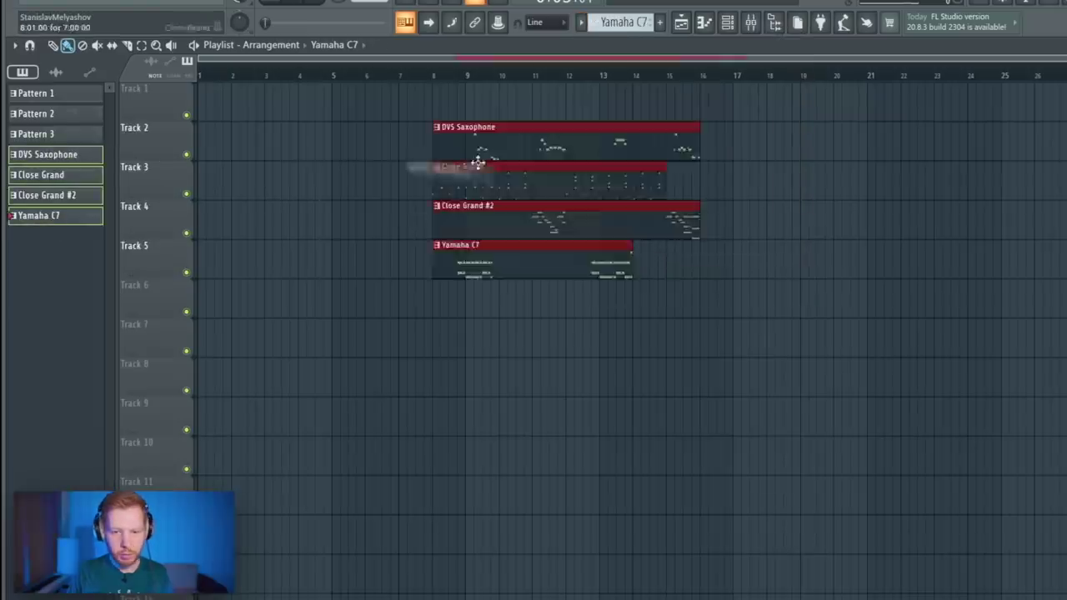
drag(476, 162, 475, 269)
click(471, 248)
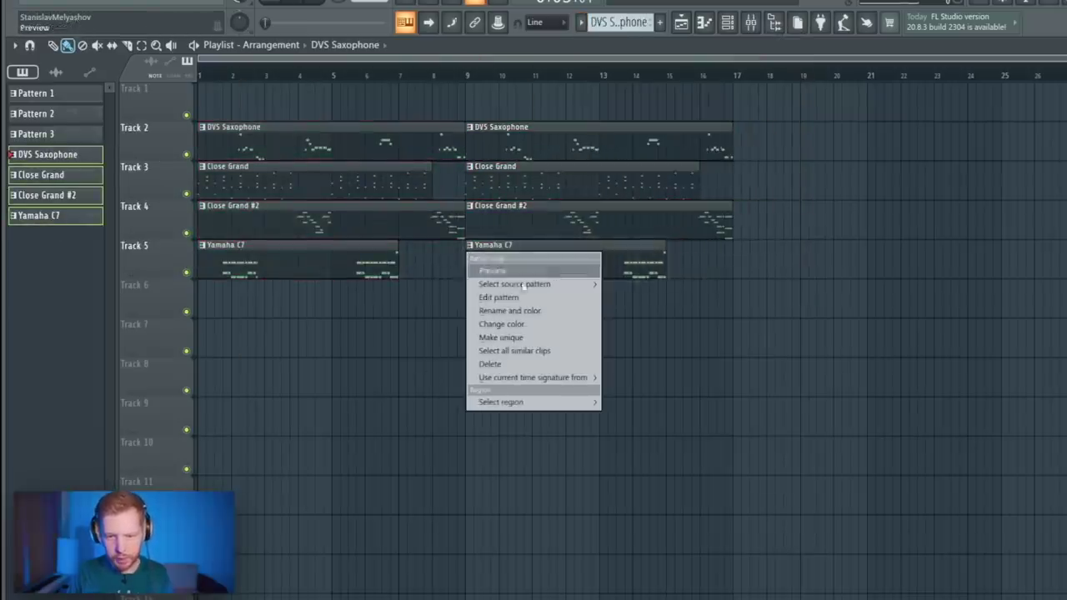
click(526, 336)
Put the 808 and drum channels' notes in a new pattern and split that pattern by channel
click(727, 25)
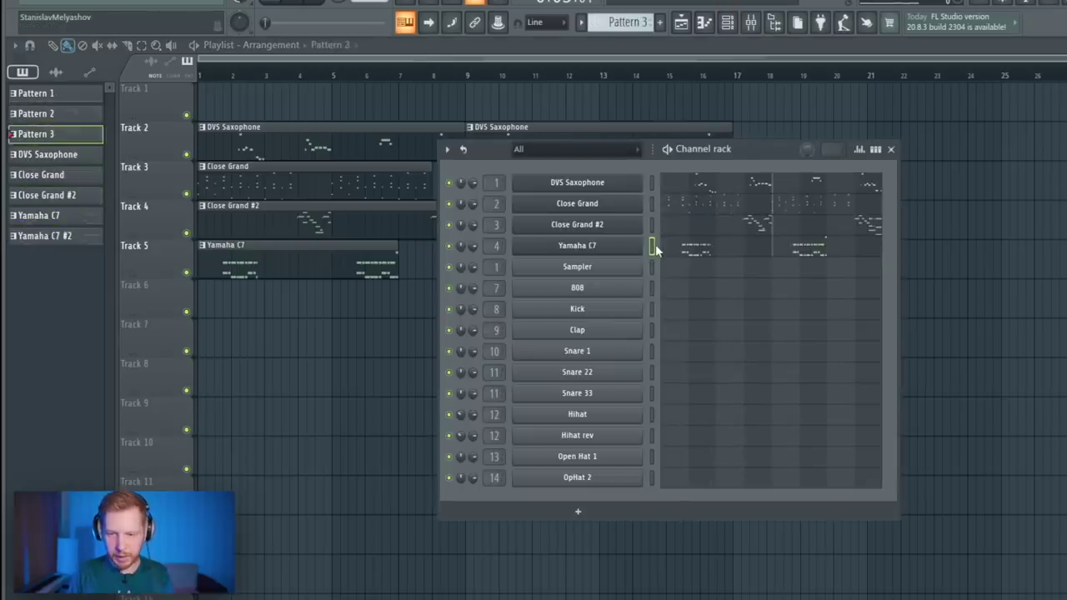
key(KP_Add)
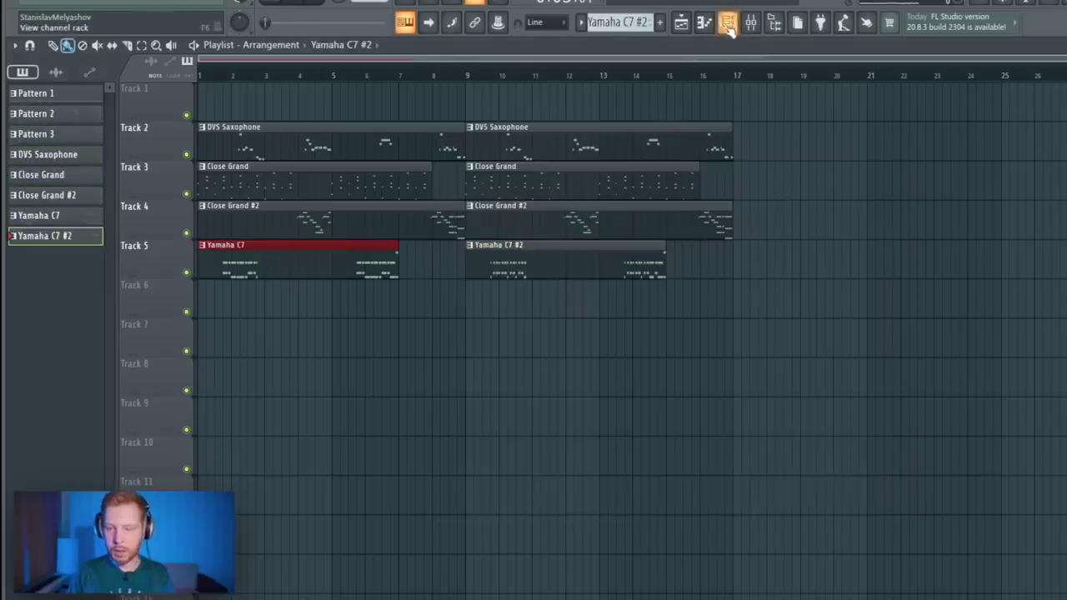
click(729, 29)
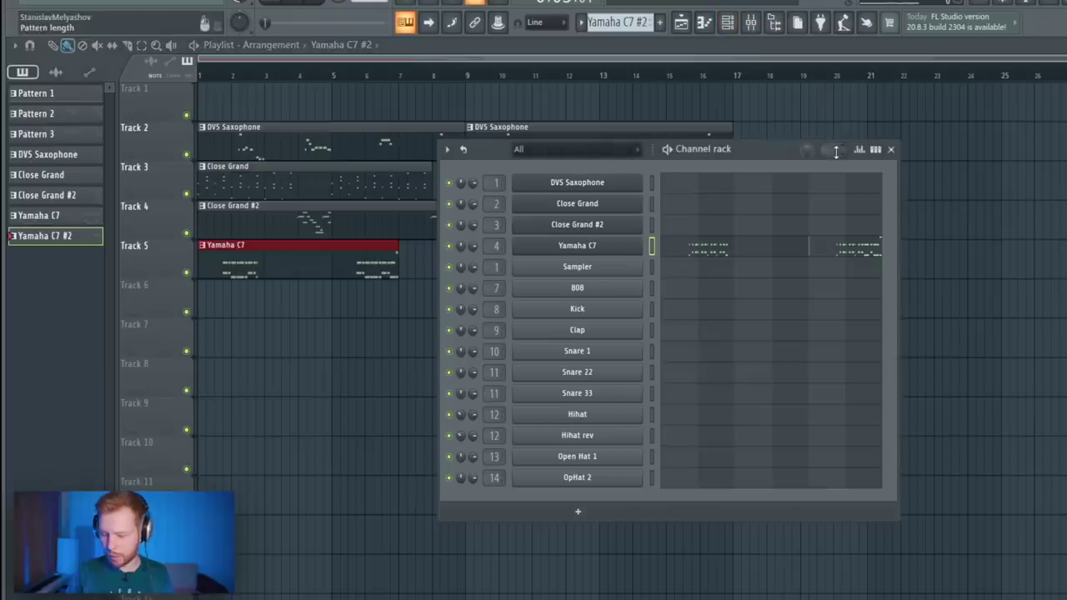
key(KP_Add)
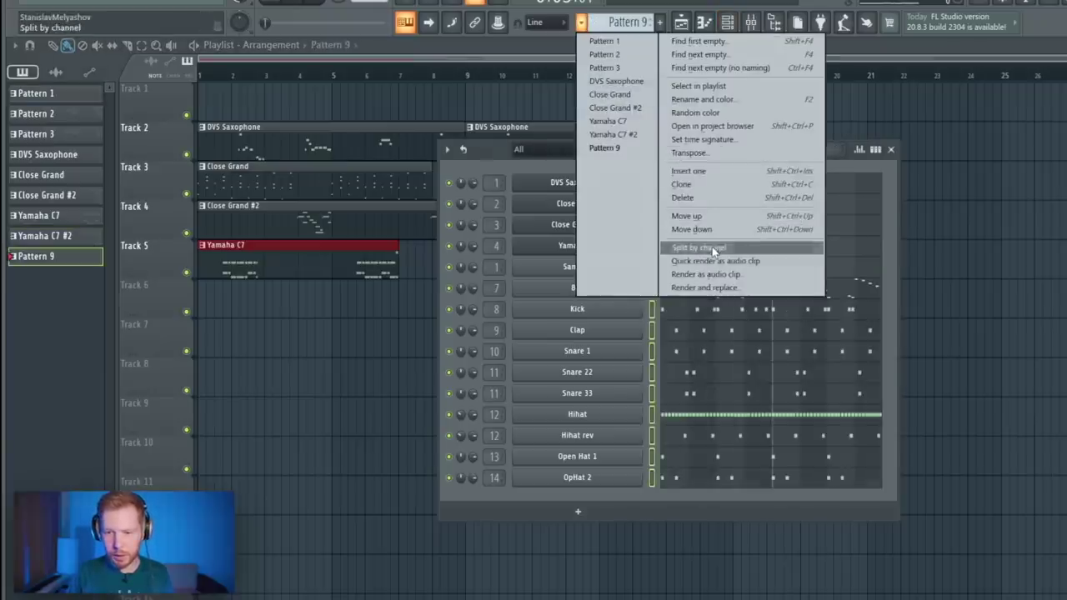
click(714, 249)
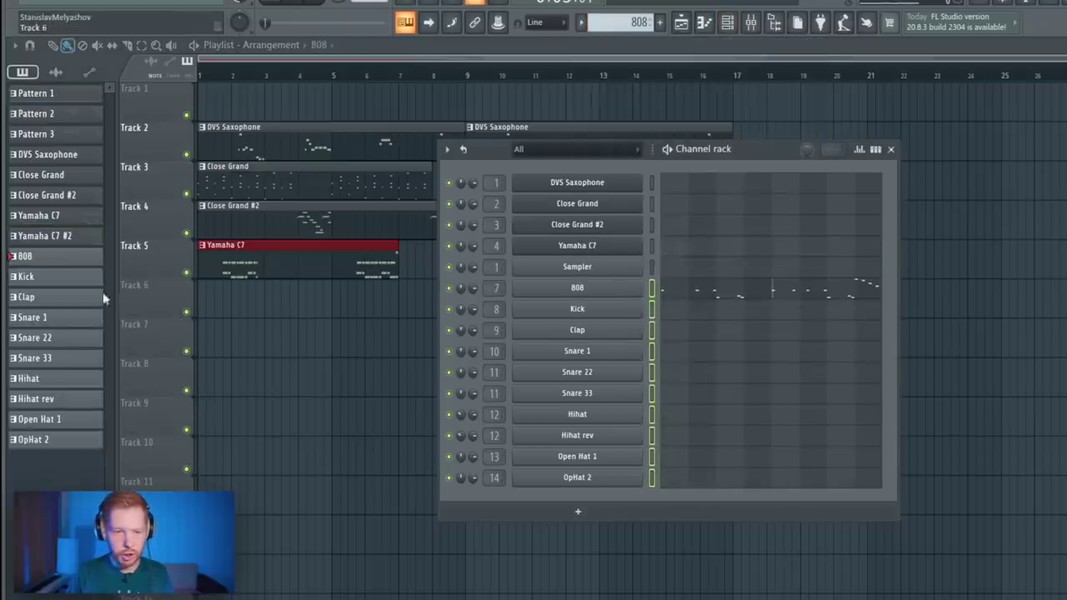
Place the patterns from 808 through OpHat 2 together in the playlist from bar 1 on Tracks 7 to 16
click(67, 262)
shift+click(54, 439)
drag(53, 439, 503, 342)
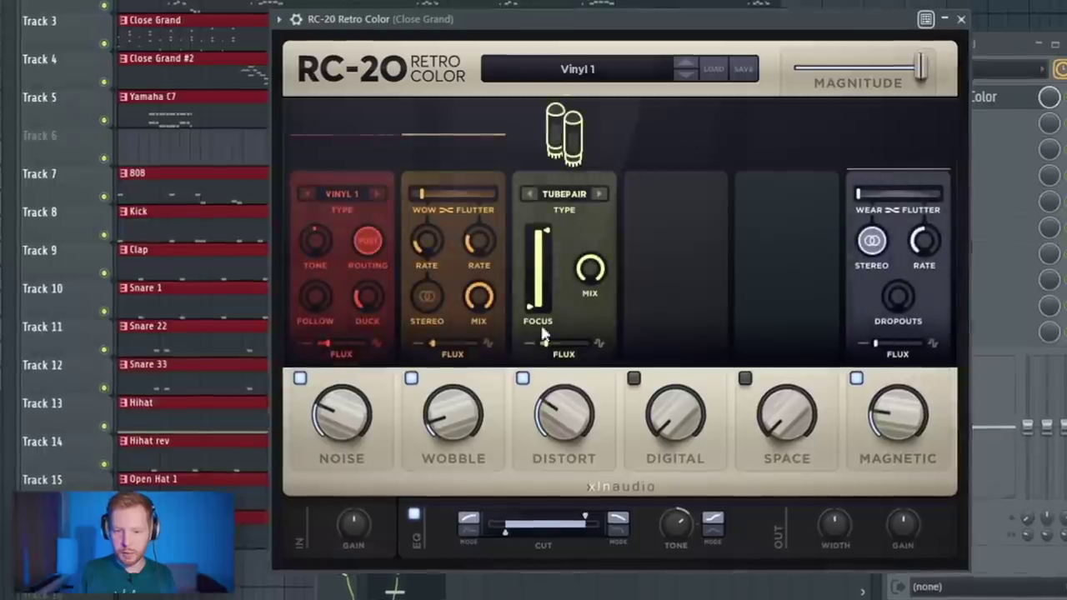
Switch off the Noise module and switch on the Space module in the Close Grand's RC-20 Retro Color
click(300, 378)
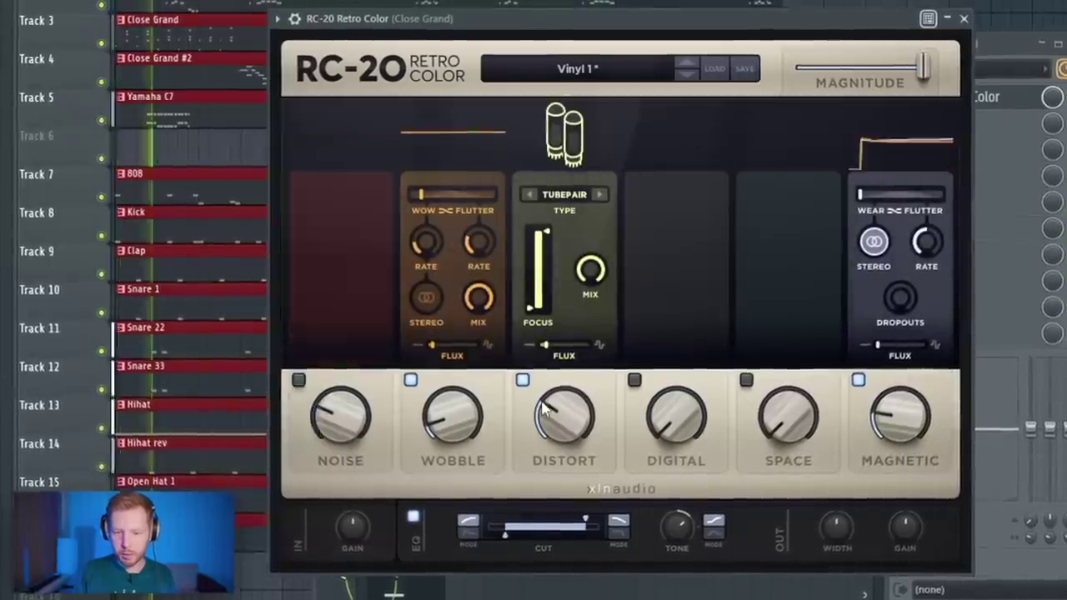
click(745, 378)
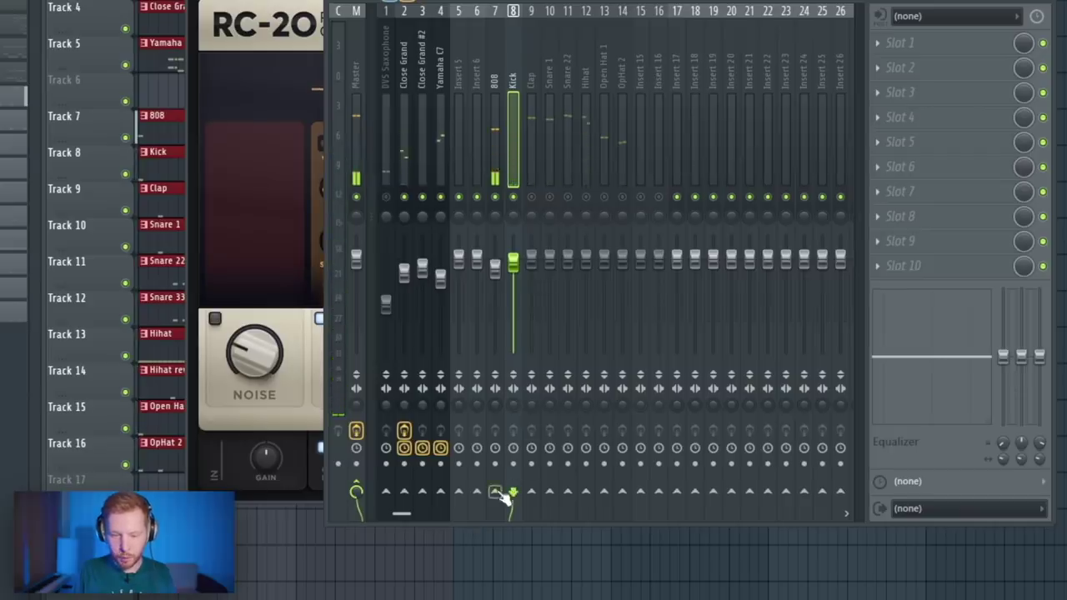
Sidechain the Kick mixer track to the 808 track and set the 808's Fruity Limiter compressor to sidechain input 1
right_click(500, 494)
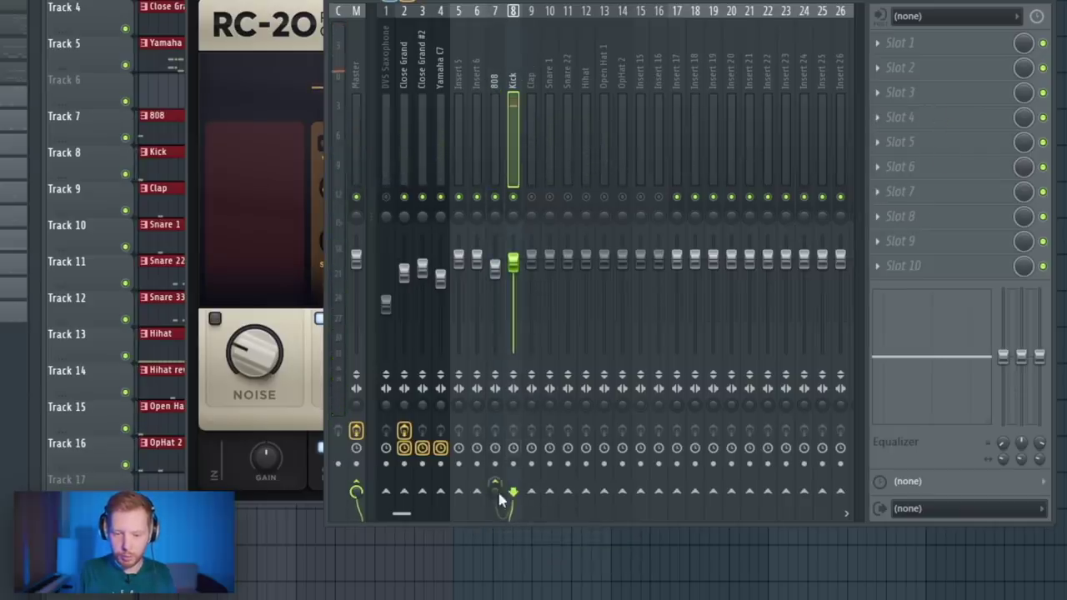
right_click(508, 461)
right_click(498, 484)
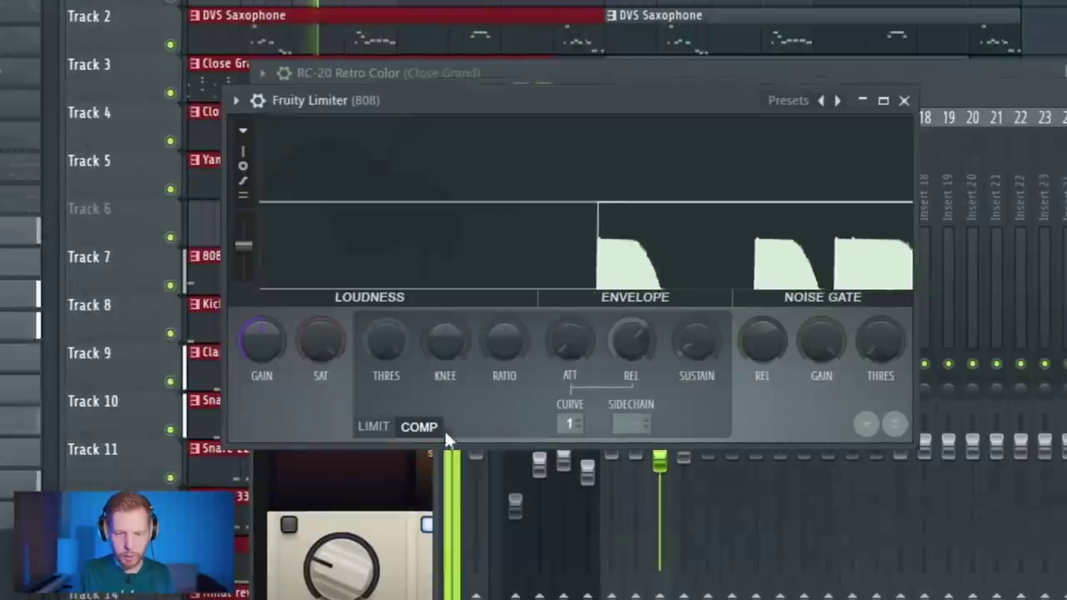
click(634, 424)
click(662, 469)
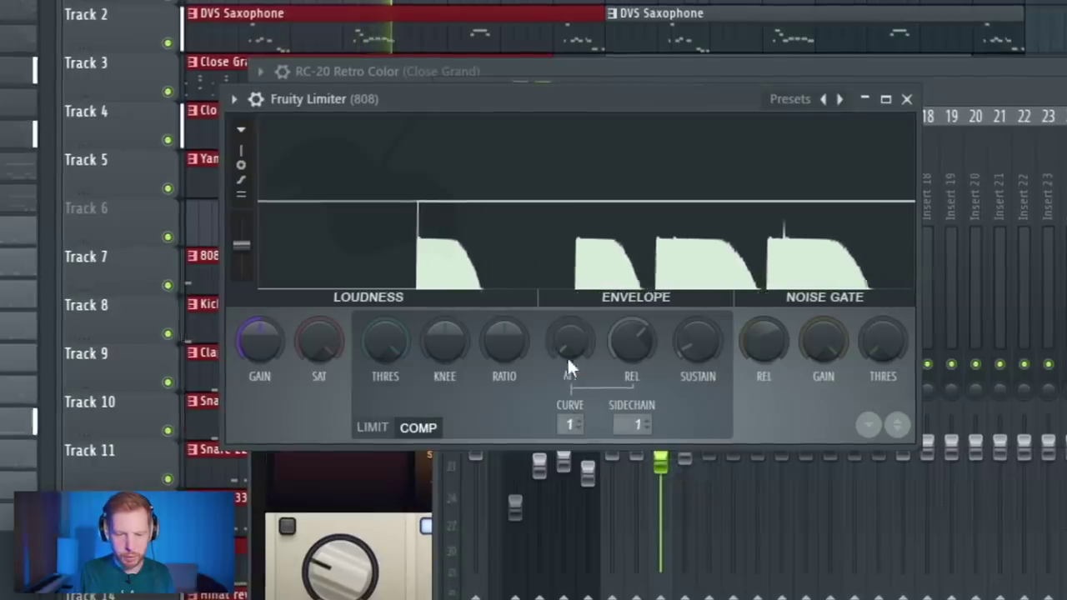
Lower the threshold, raise the ratio and shorten the release of the 808's Fruity Limiter so the kick ducks the 808
drag(385, 337, 385, 321)
drag(503, 337, 503, 317)
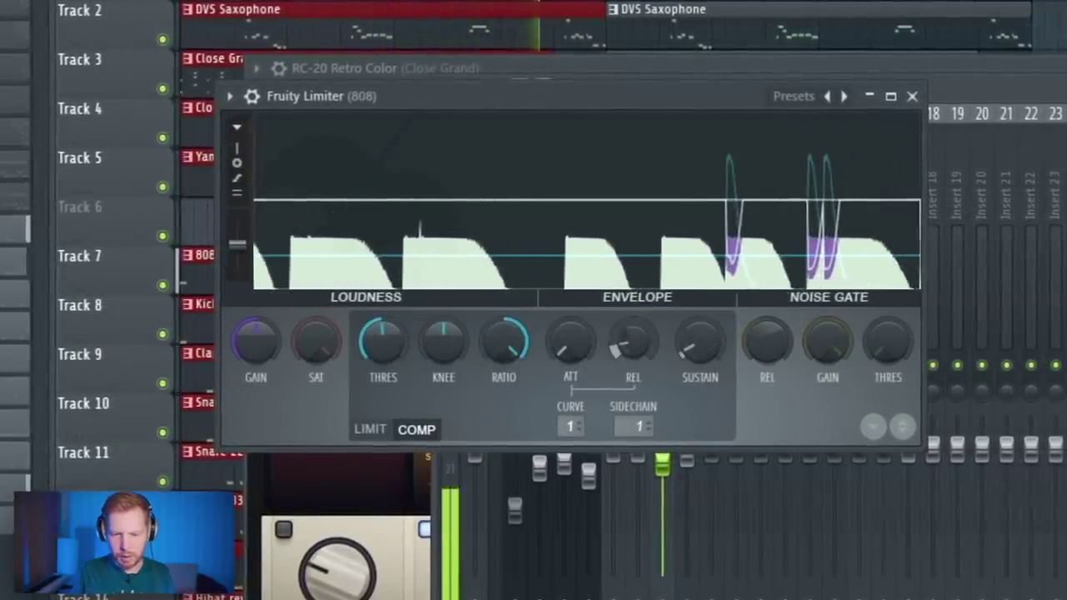
drag(645, 343, 705, 357)
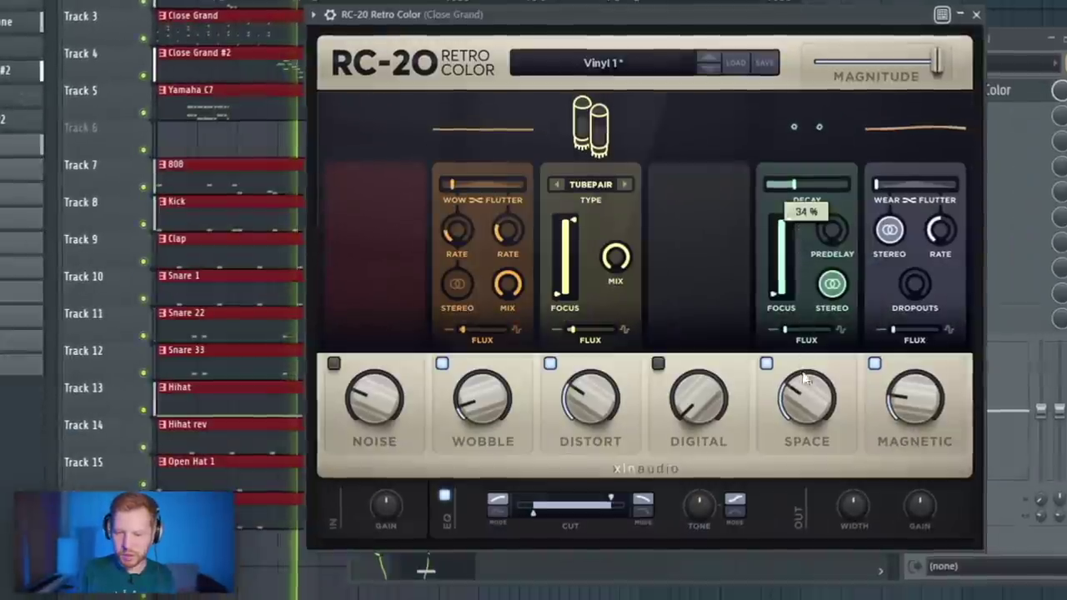
Reduce the Space amount and raise the low cut in the Close Grand's RC-20 Retro Color
drag(804, 379, 808, 403)
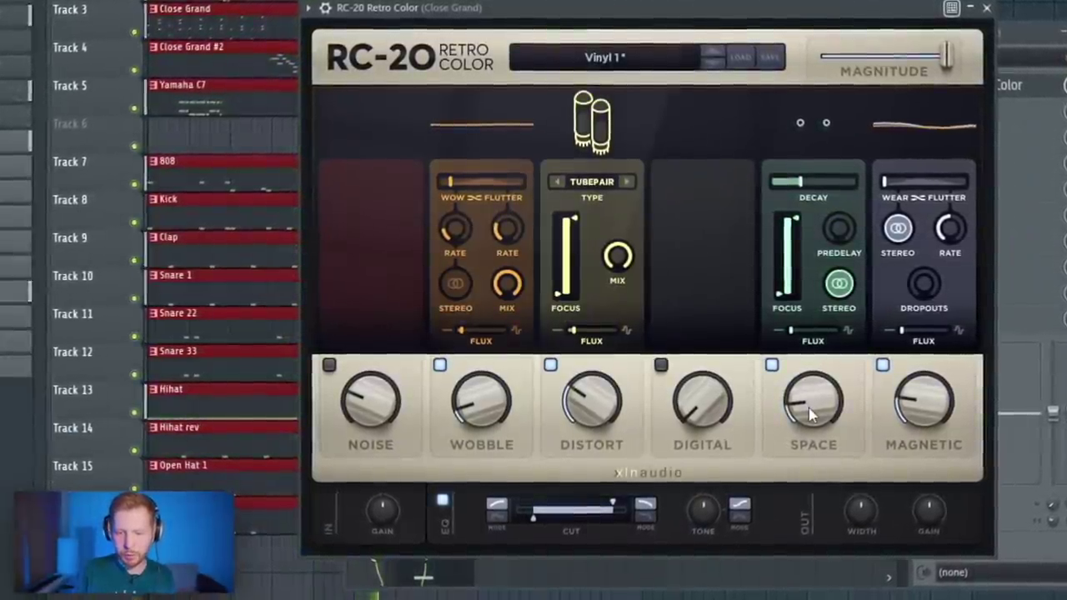
drag(534, 518, 543, 522)
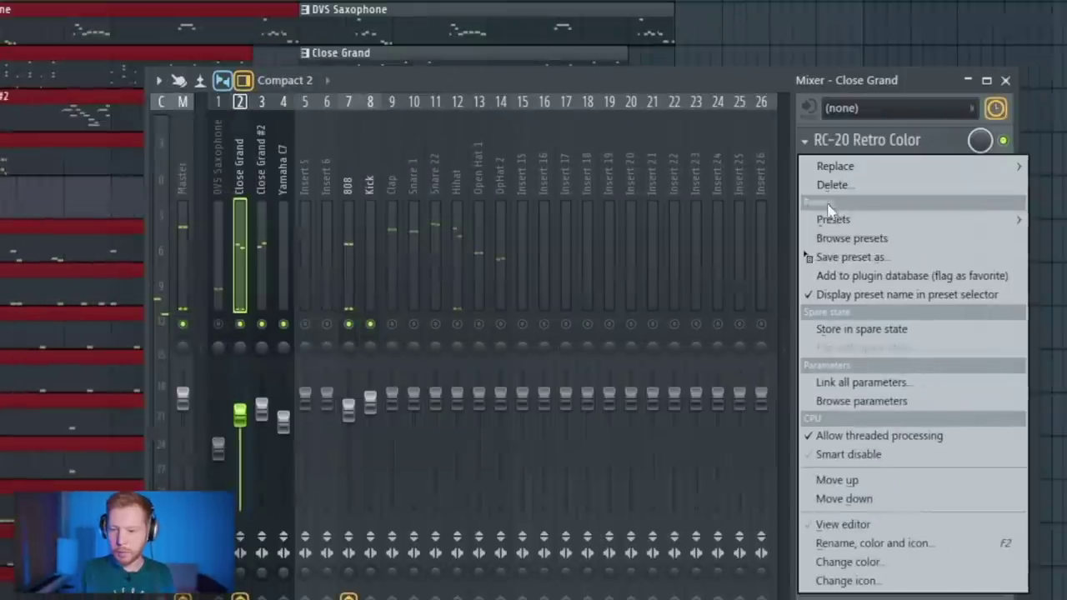
Copy the Close Grand's RC-20 Retro Color to the Close Grand #2 mixer track and listen to it
key(Escape)
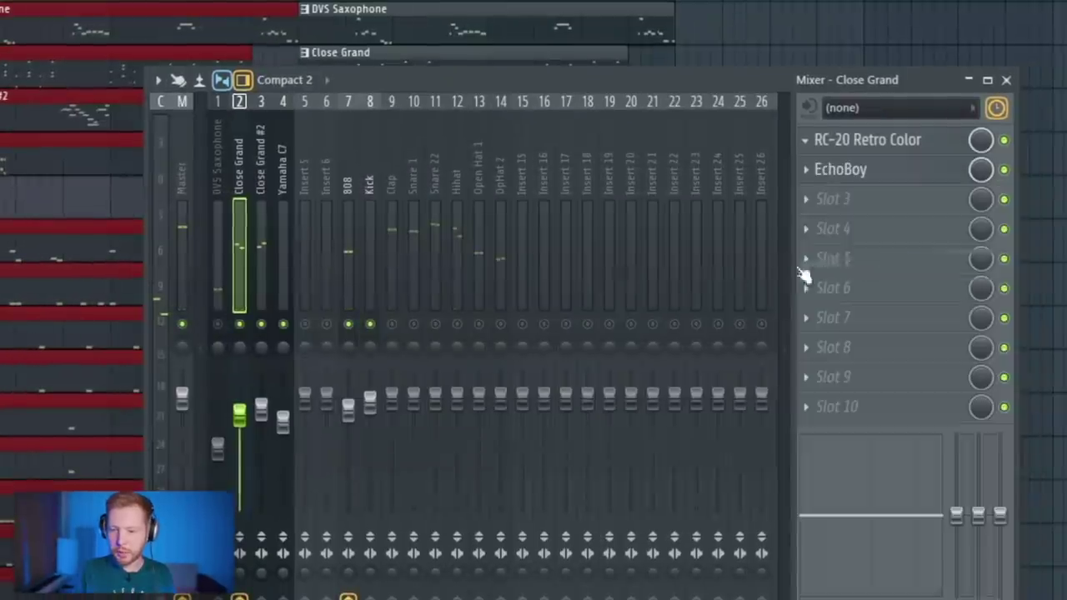
click(262, 147)
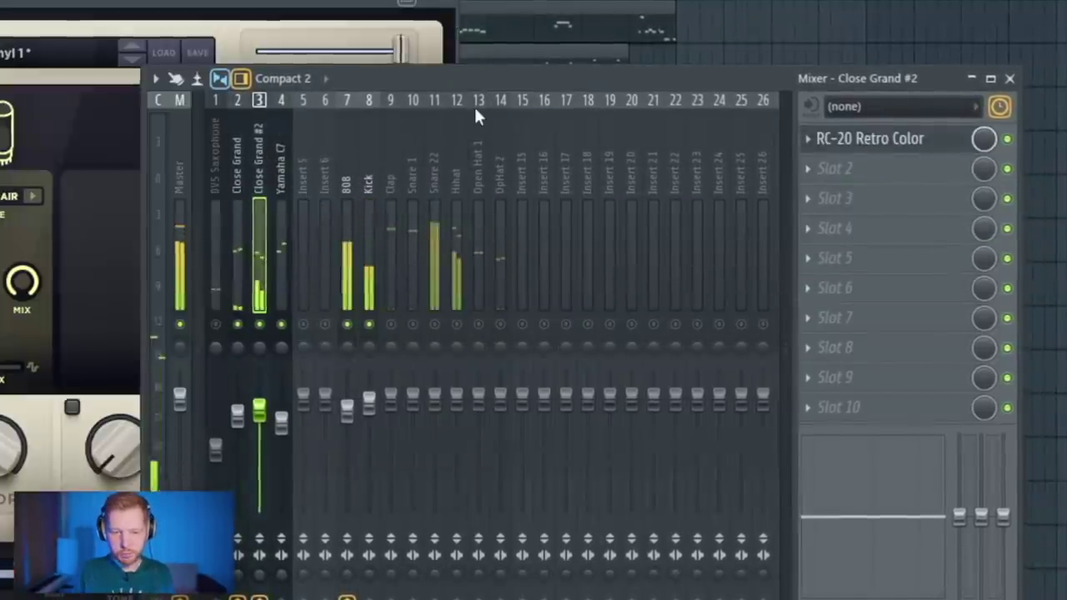
key(space)
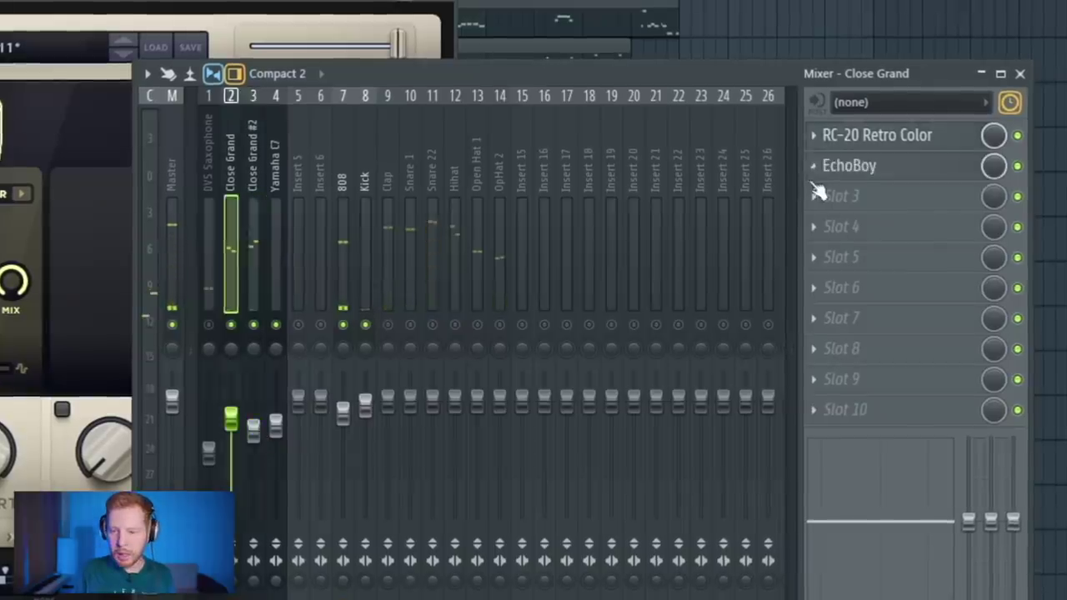
Copy the Close Grand's EchoBoy to the Close Grand #2 mixer track, and close the Yamaha C7's RC-20 window
click(814, 166)
drag(829, 281, 250, 158)
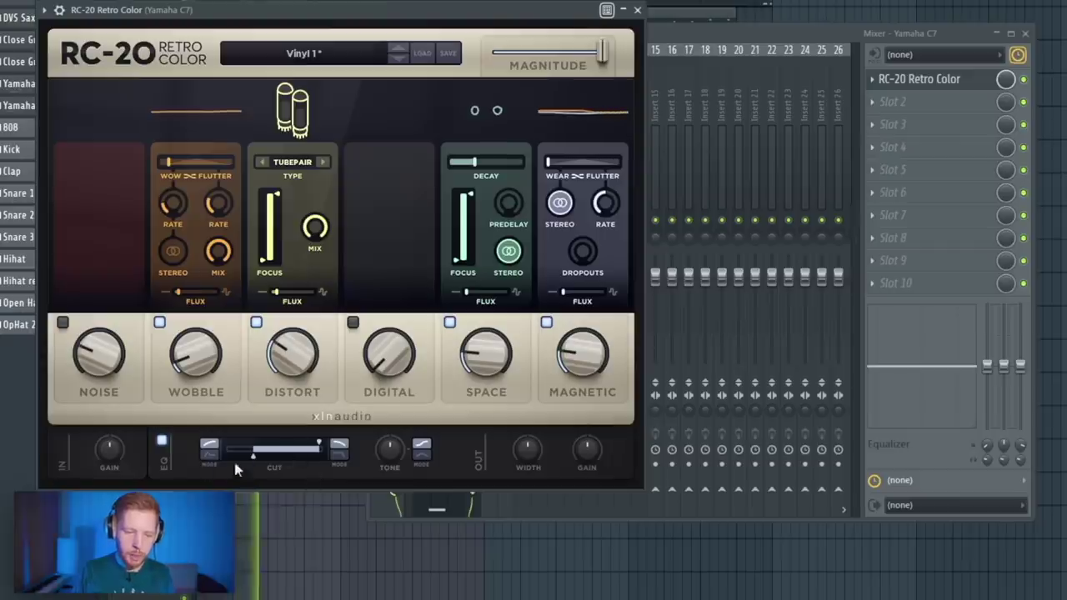
click(638, 10)
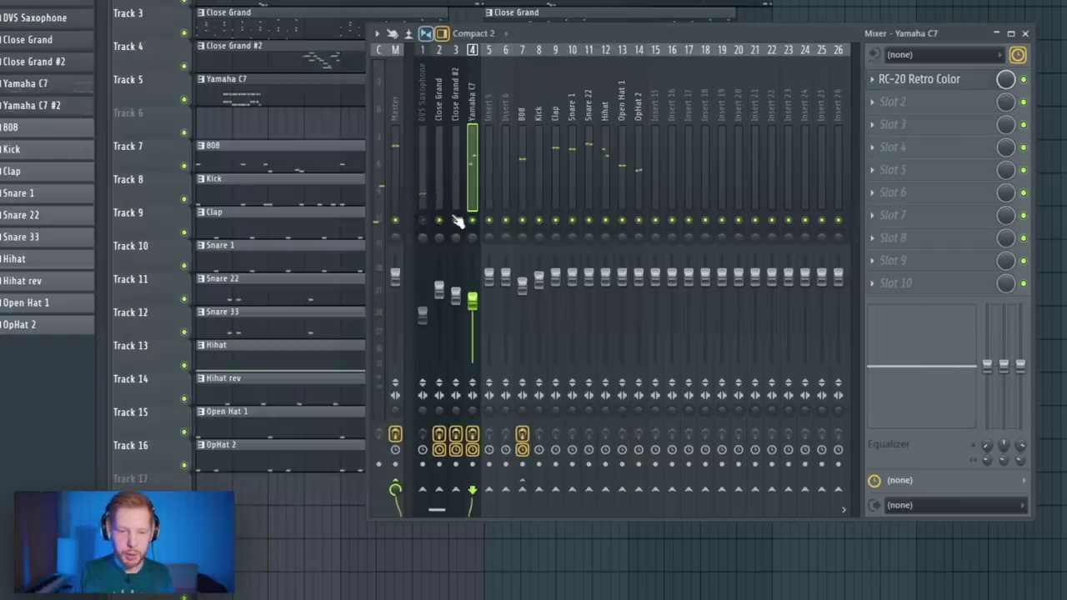
Load RC-20 Retro Color on the DVS Saxophone mixer track and switch off its Noise module
click(872, 80)
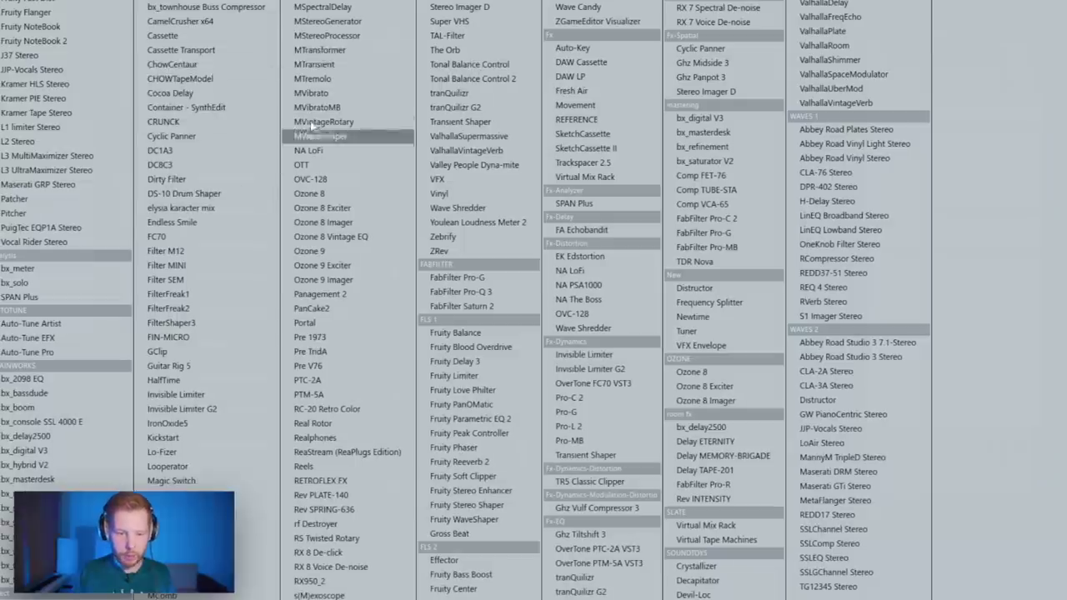
click(327, 408)
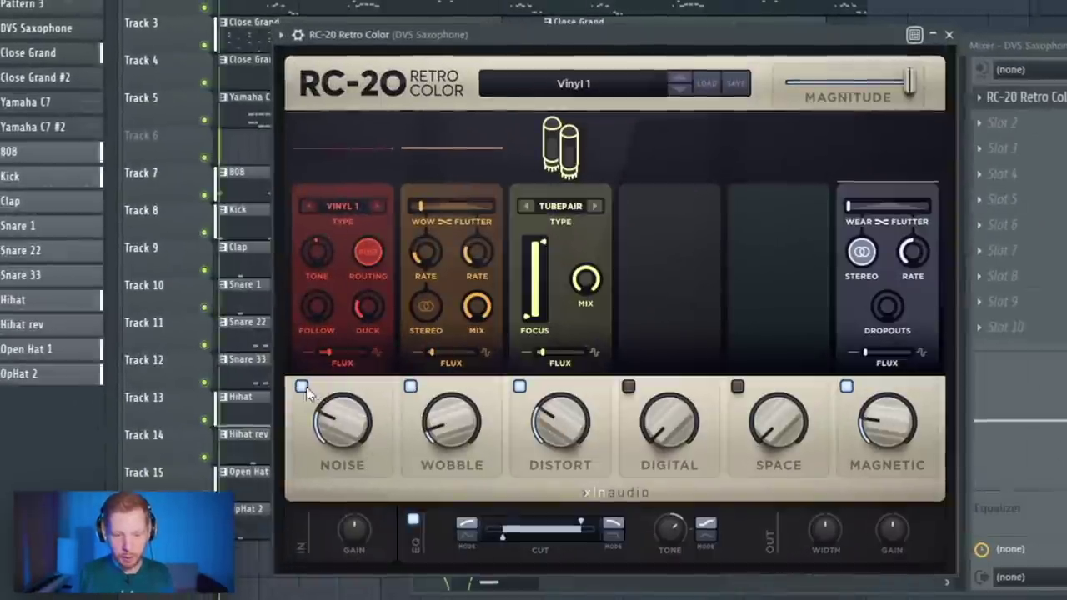
click(301, 386)
In the saxophone's RC-20, turn up Space, narrow the width, raise the low cut and lengthen the Space decay
drag(769, 405, 778, 465)
drag(823, 536, 825, 562)
drag(500, 541, 515, 544)
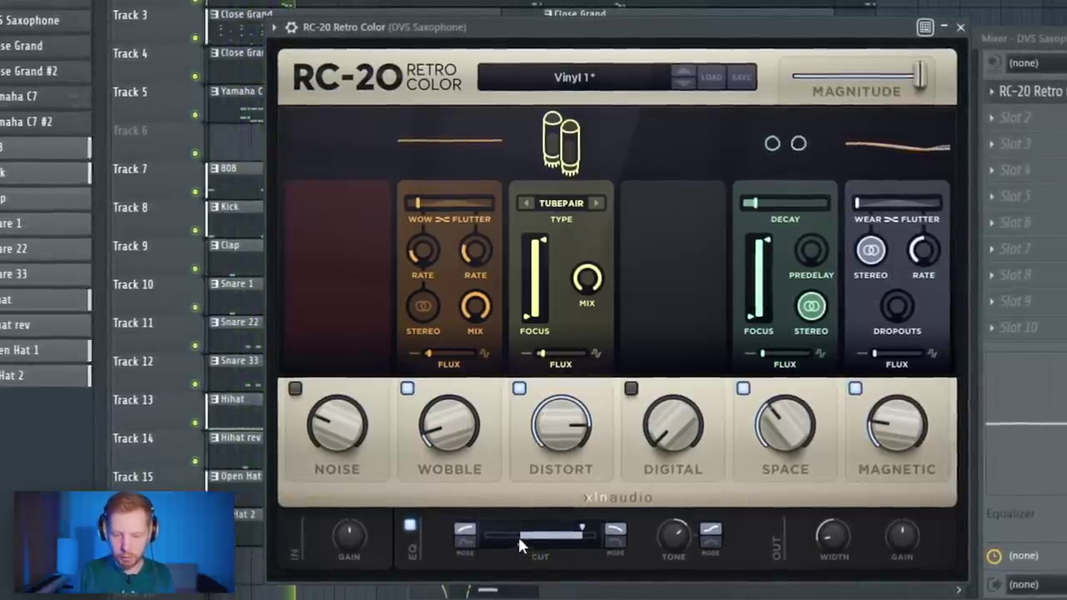
drag(752, 204, 778, 213)
Route the Clap, Snare 1 and Snare 22 mixer tracks to Insert 16
key(F9)
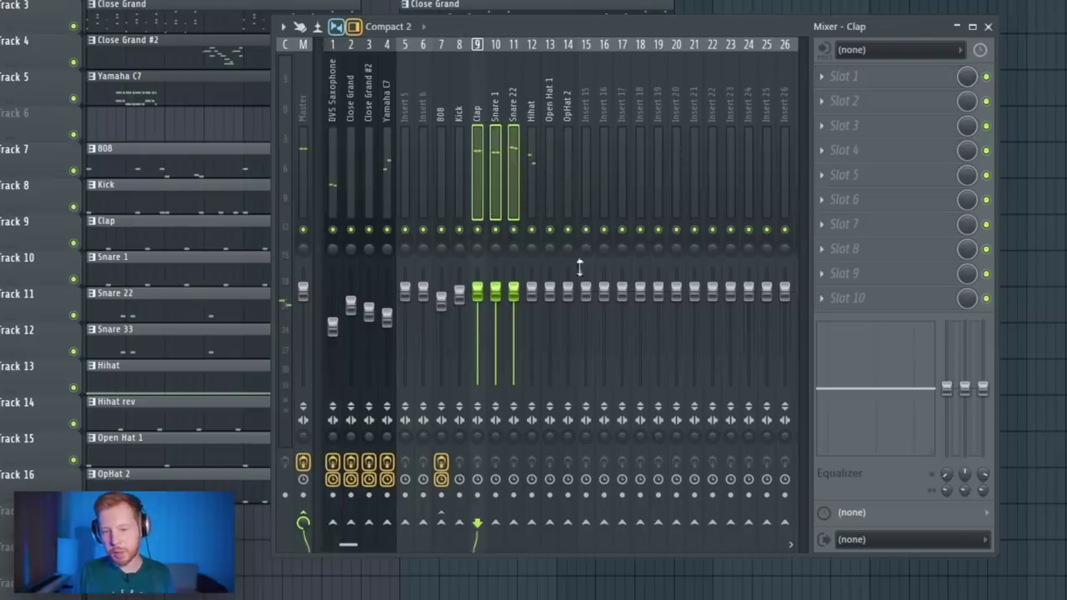
right_click(611, 511)
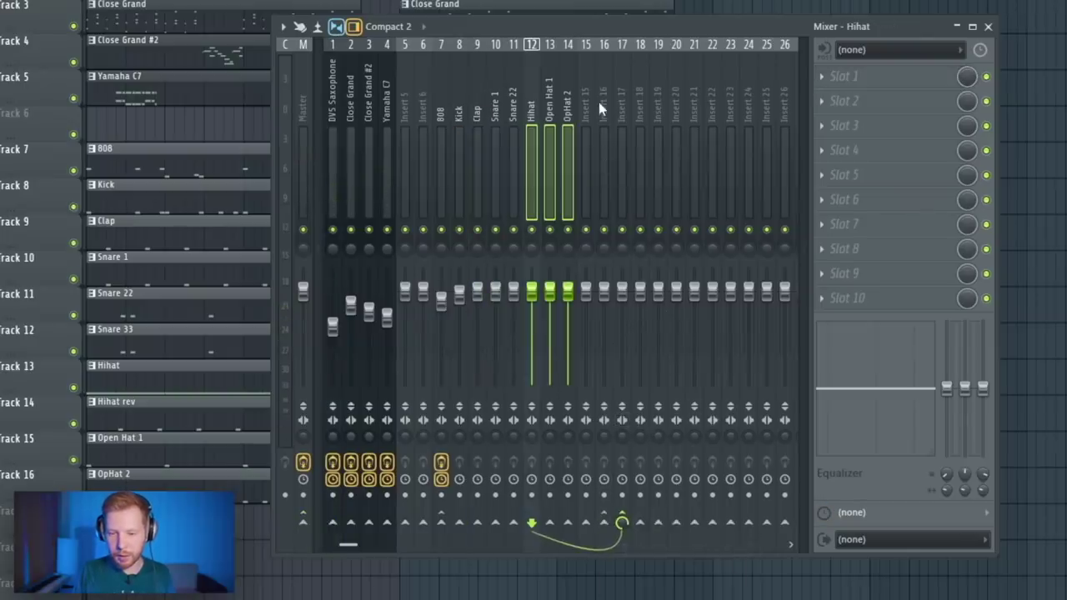
Route Inserts 16 and 17 to Insert 18, name that track DRM, and play the drum group
click(600, 102)
right_click(641, 523)
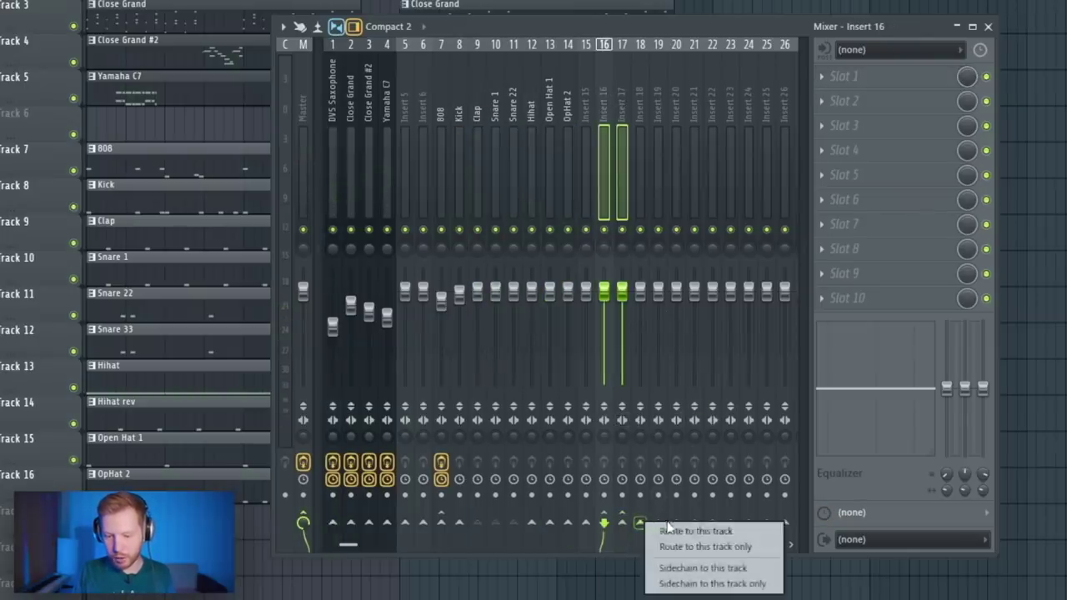
click(649, 105)
key(space)
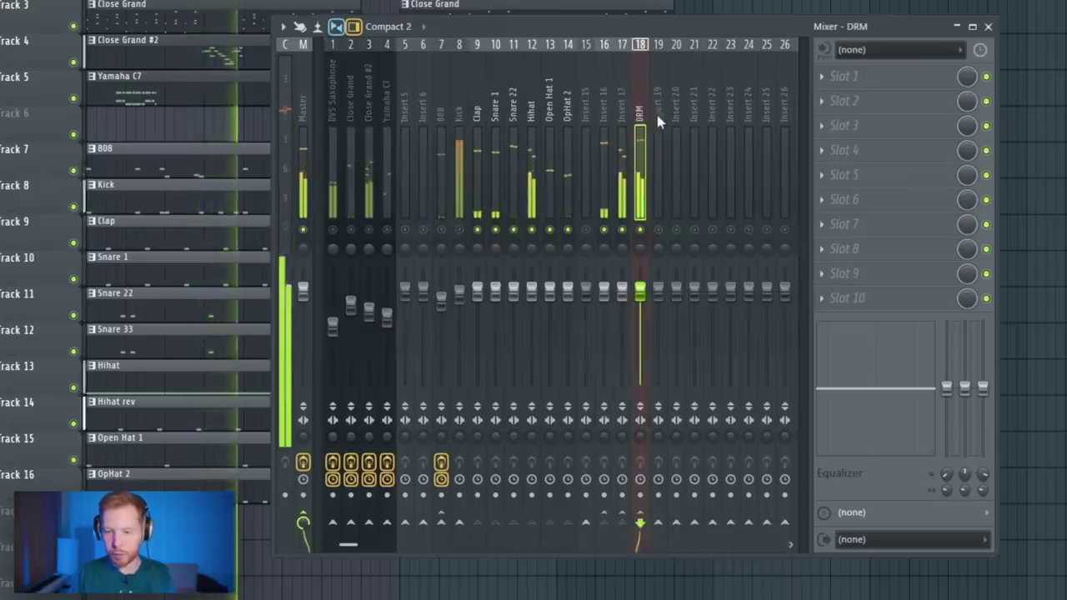
key(space)
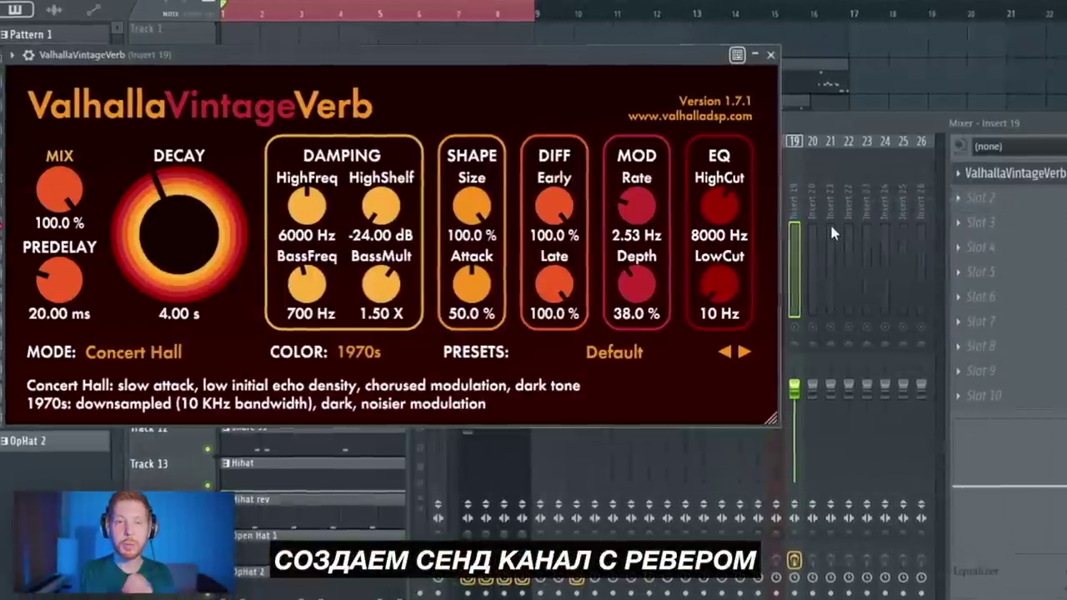
In Insert 19's ValhallaVintageVerb, load the Fat Snare Hall preset, then adjust the decay and raise the low cut
click(614, 352)
mouse_move(584, 571)
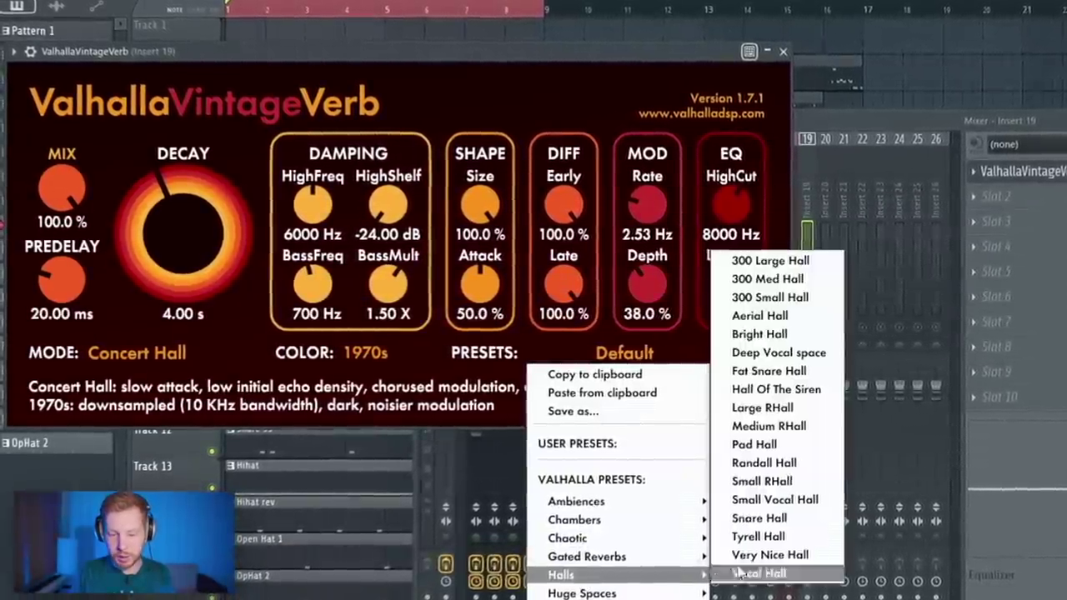
click(768, 371)
drag(181, 226, 202, 226)
drag(753, 281, 774, 241)
click(810, 44)
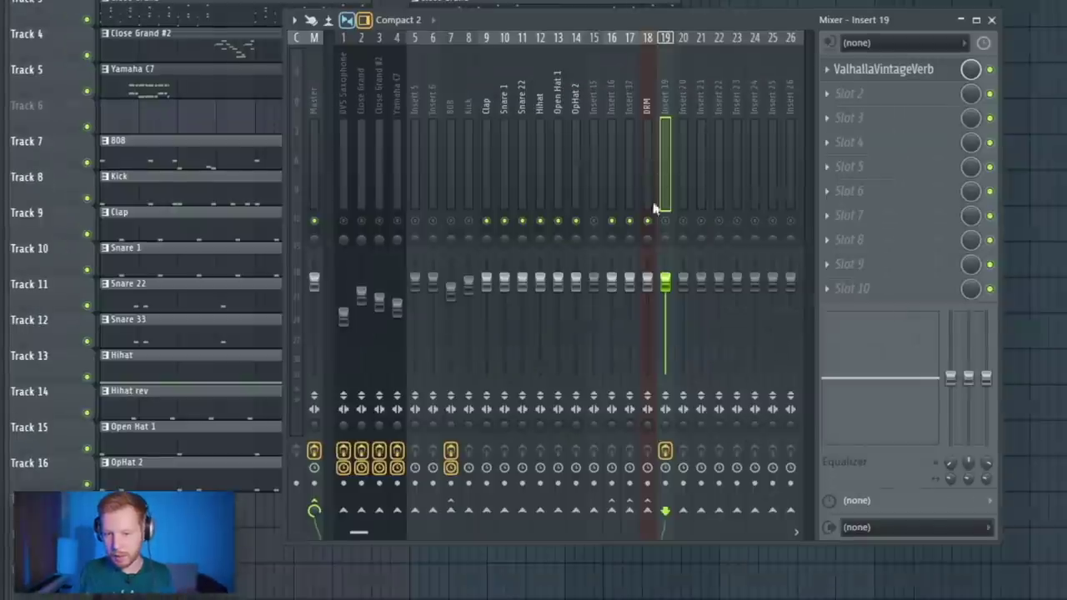
Send Snare 22 to the reverb on Insert 19 and slightly lower the Clap, Snare 1 and Snare 22 levels
right_click(659, 510)
click(715, 538)
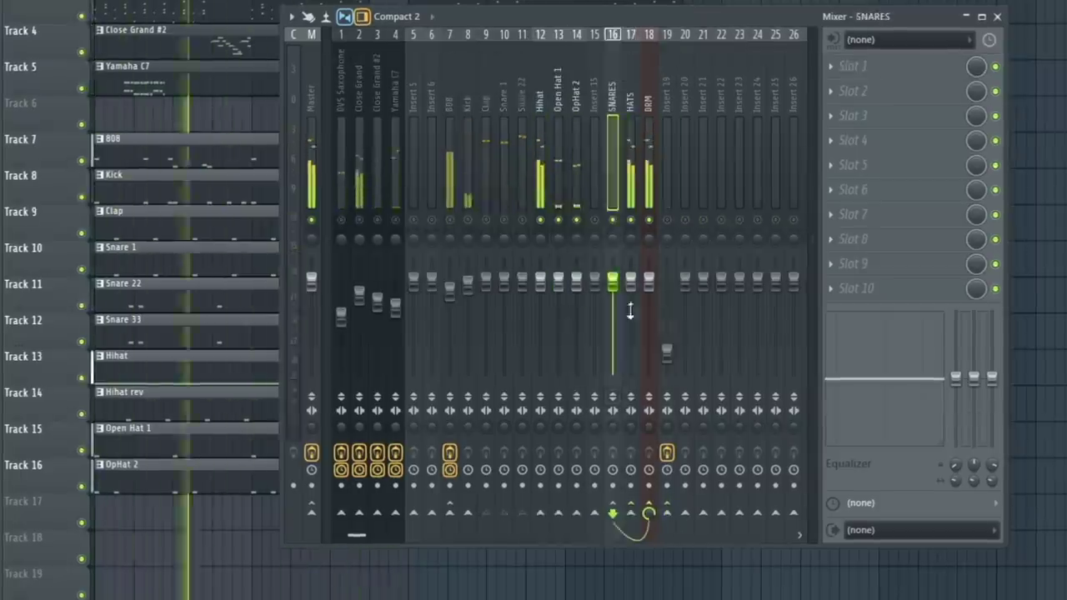
click(522, 292)
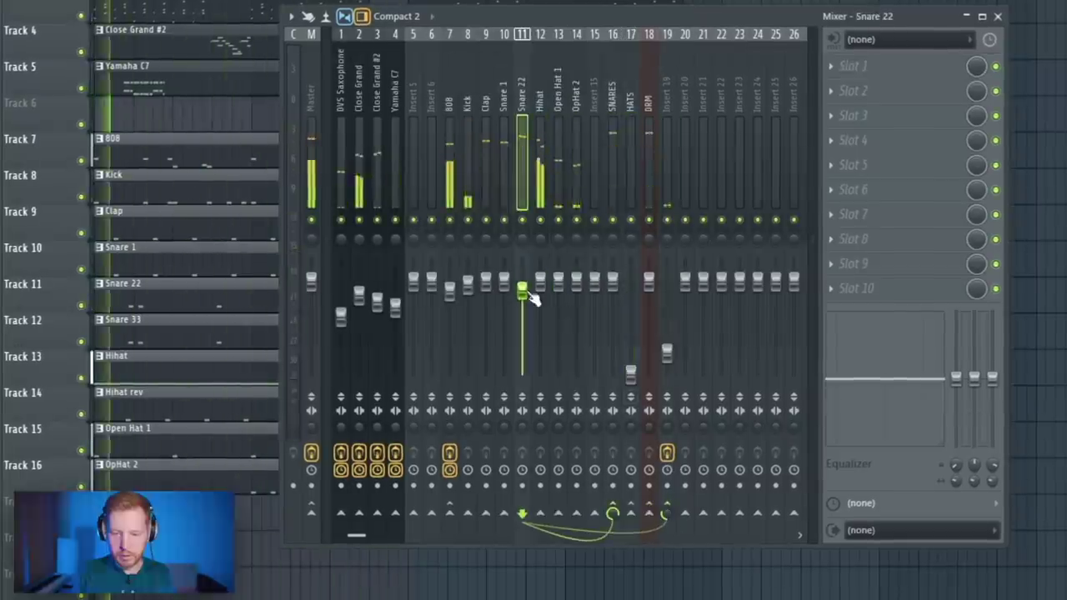
drag(484, 103, 516, 249)
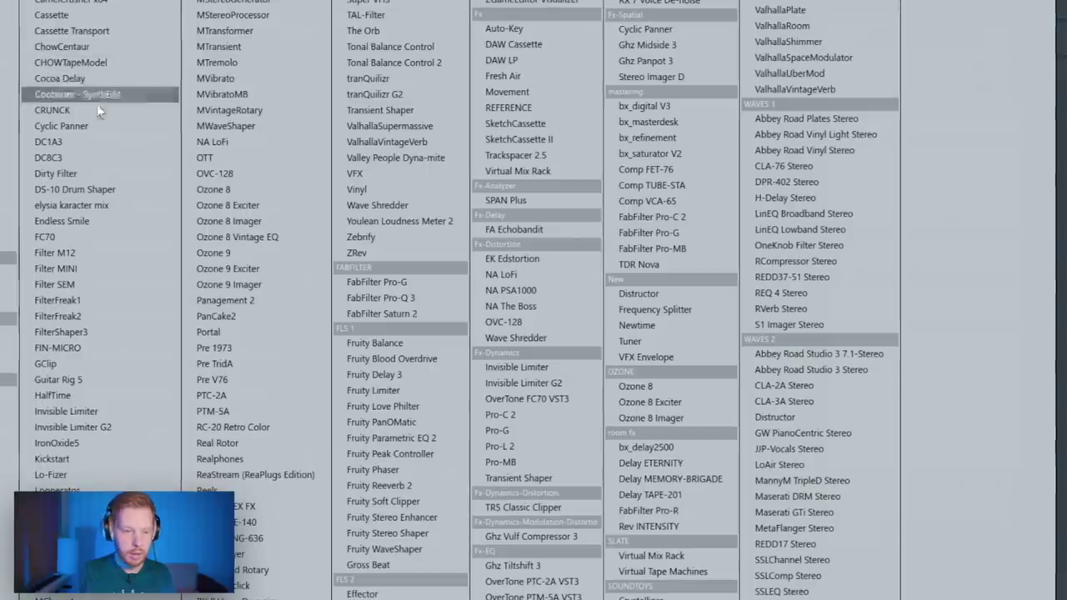
Load Ozone 8 Imager on SNARES, with the first crossover at 272 Hz, Band 2 width at 8.9 and Band 3 widened
click(259, 221)
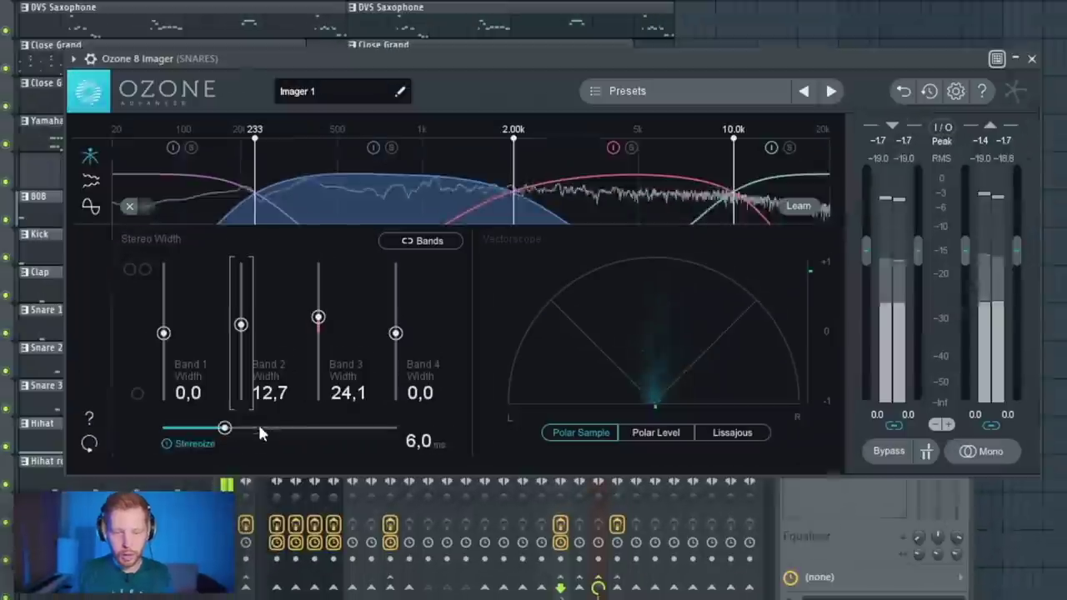
mouse_move(253, 161)
mouse_down()
mouse_move(280, 168)
mouse_move(265, 170)
mouse_up()
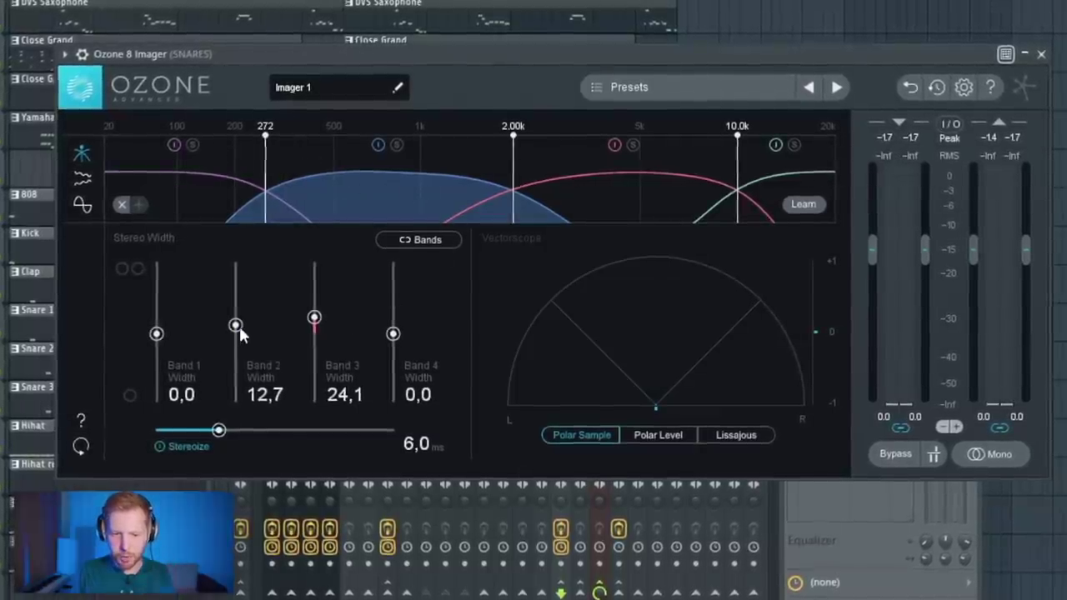
drag(238, 325, 239, 331)
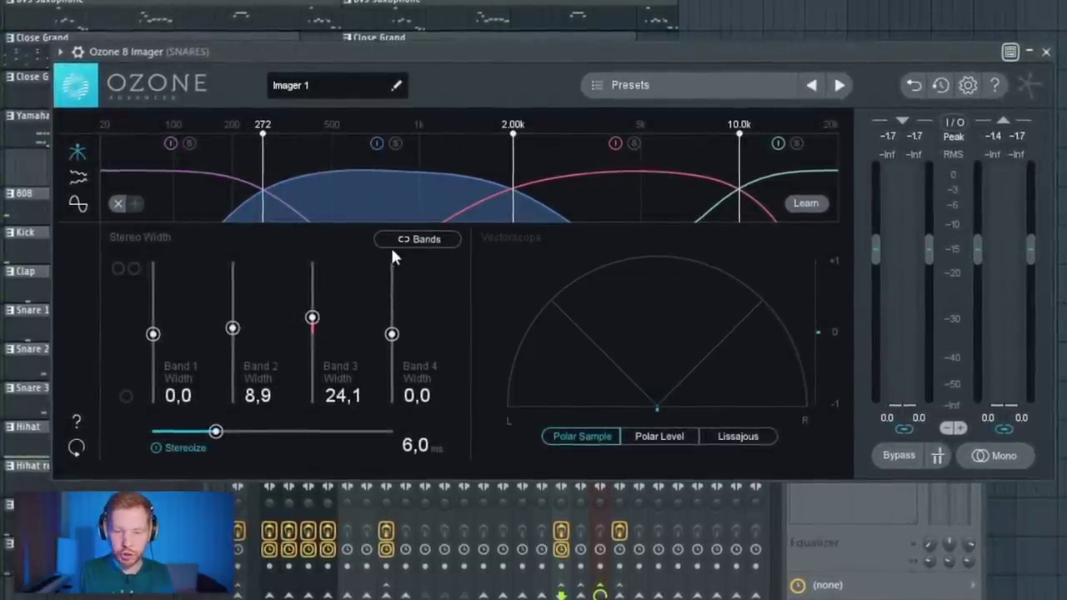
drag(313, 317, 319, 302)
key(space)
click(1056, 49)
Copy the SNARES Ozone 8 Imager to HATS, with Band 2 width at 22.8 and Band 3 width at 59.5
click(803, 140)
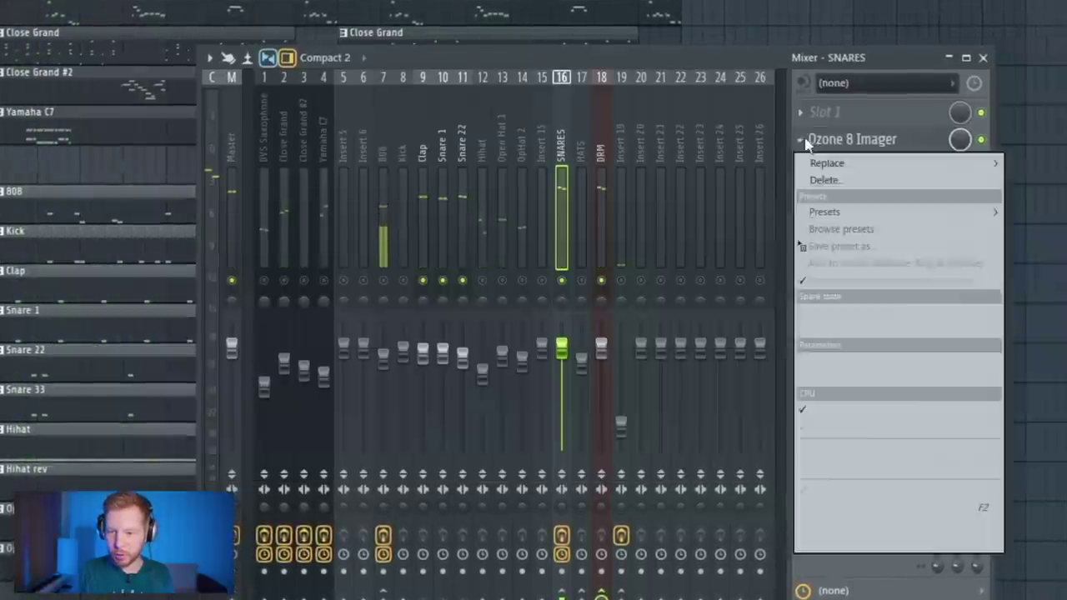
drag(842, 246, 581, 151)
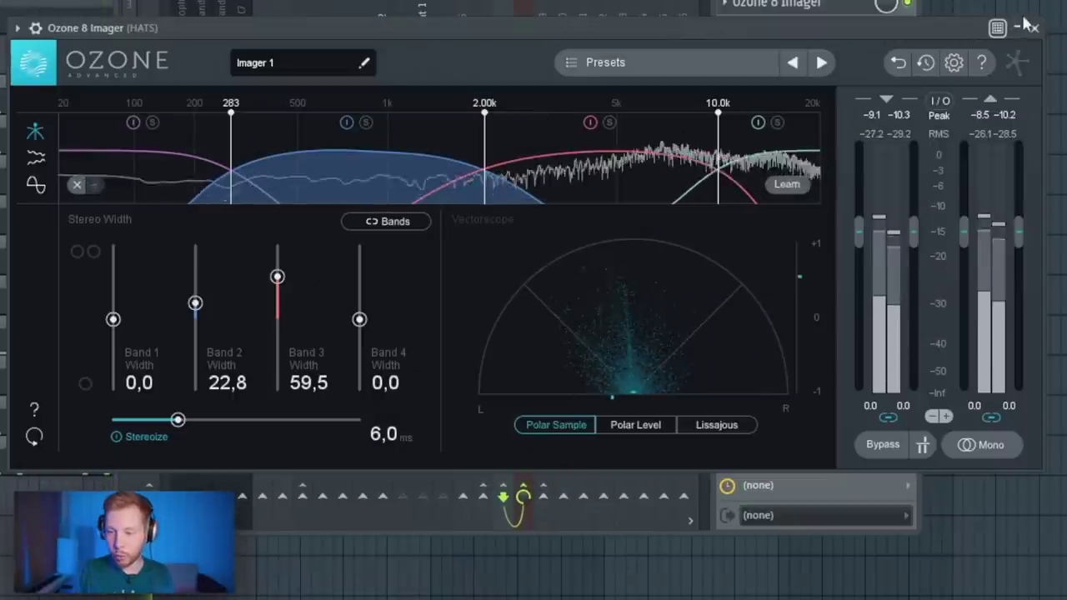
click(1030, 27)
Load J37 Stereo on the DRM track with the Mastering Fat Tight And Open (Stereo) preset
key(F8)
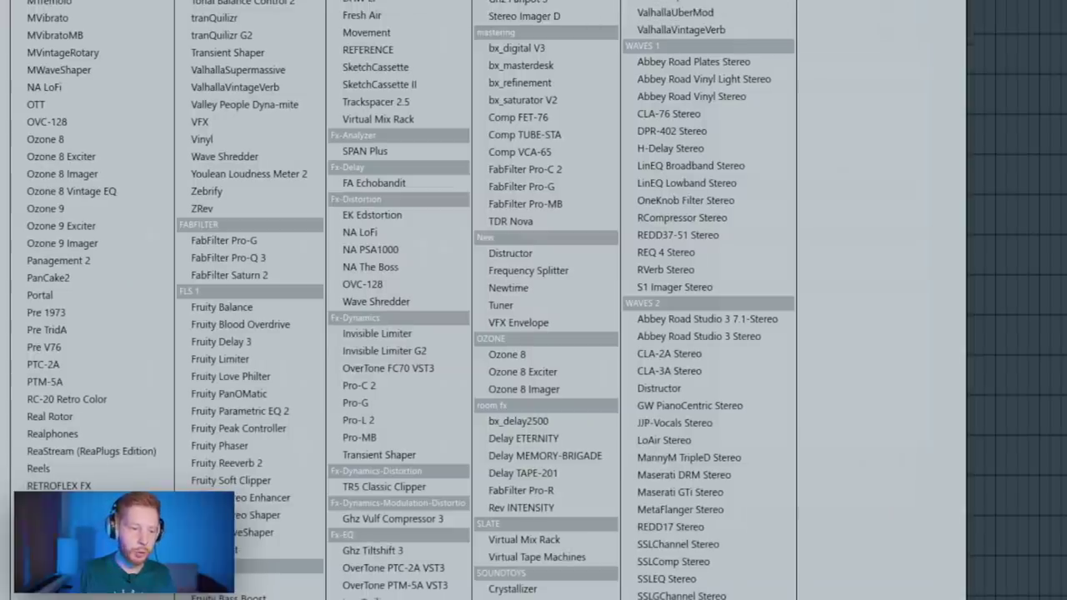
click(524, 390)
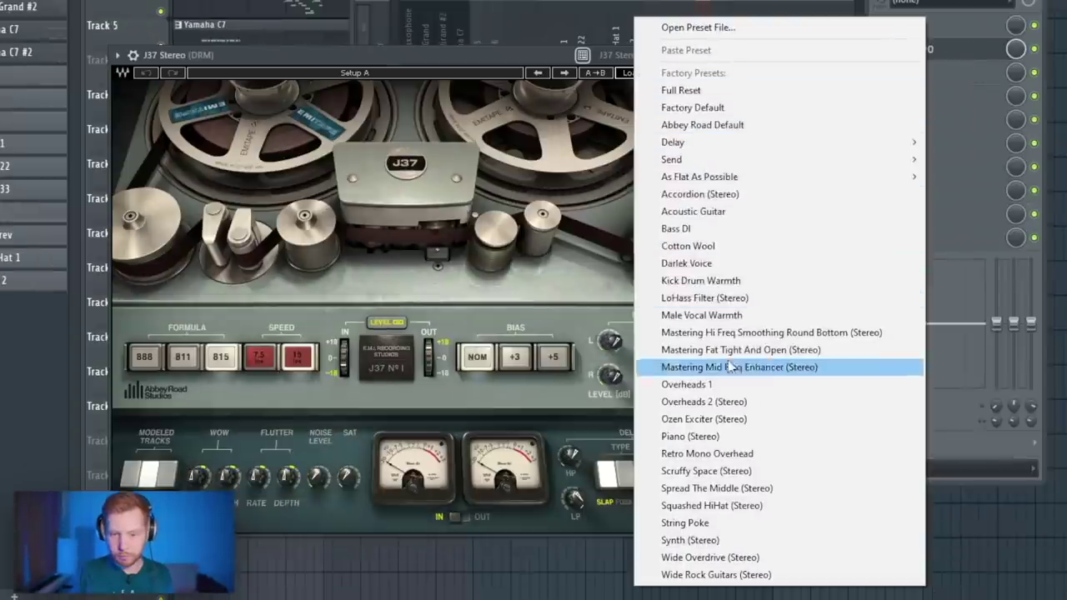
click(739, 348)
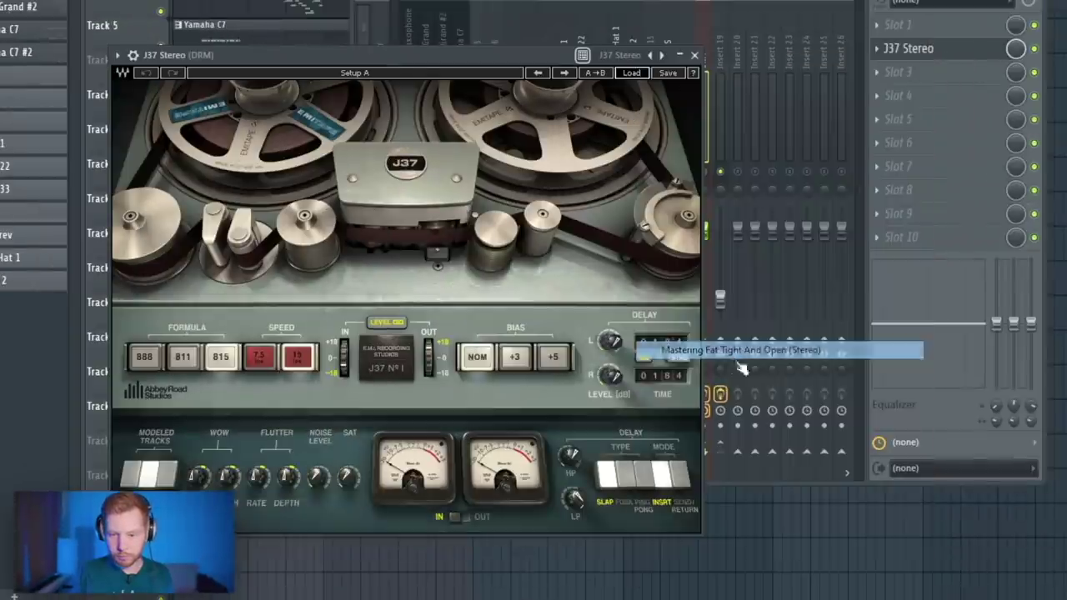
Add DS-10 Drum Shaper to the DRM track, raise Attack slightly and set Sustain to -10%
key(F8)
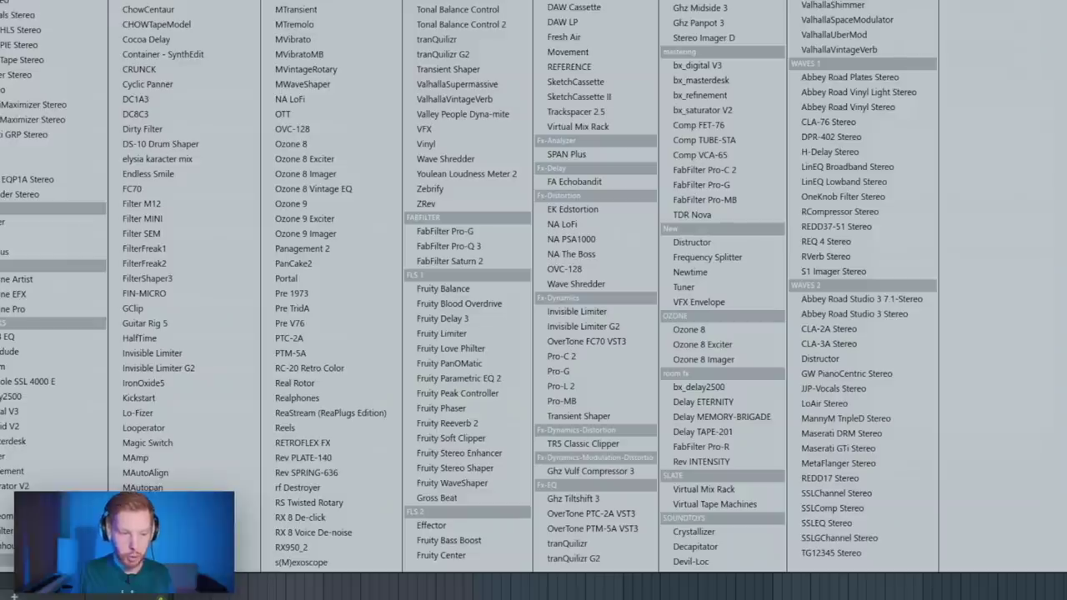
click(159, 144)
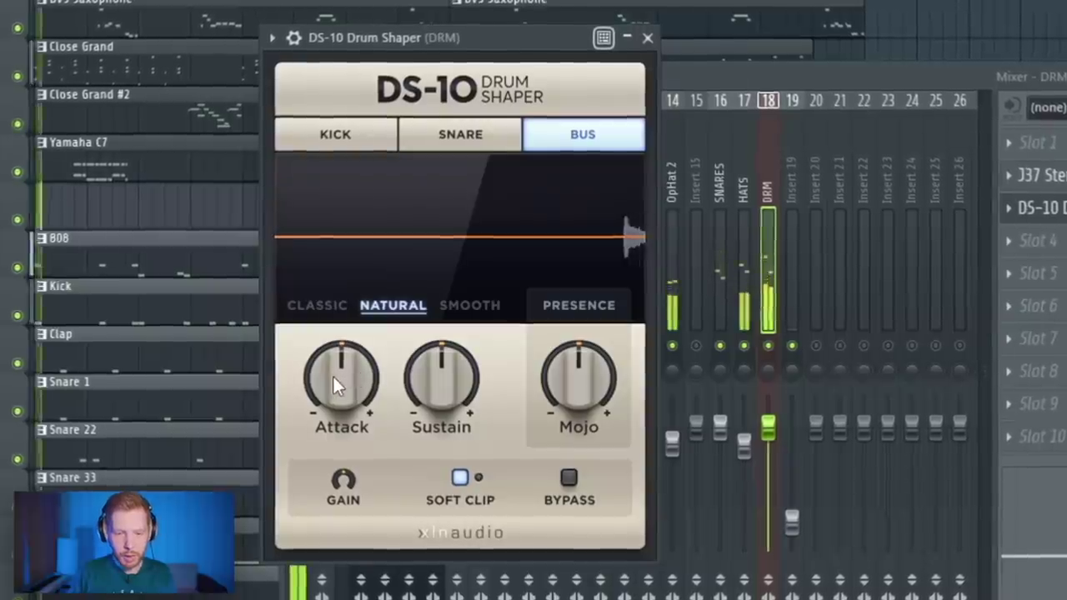
drag(334, 376, 360, 341)
drag(449, 408, 451, 447)
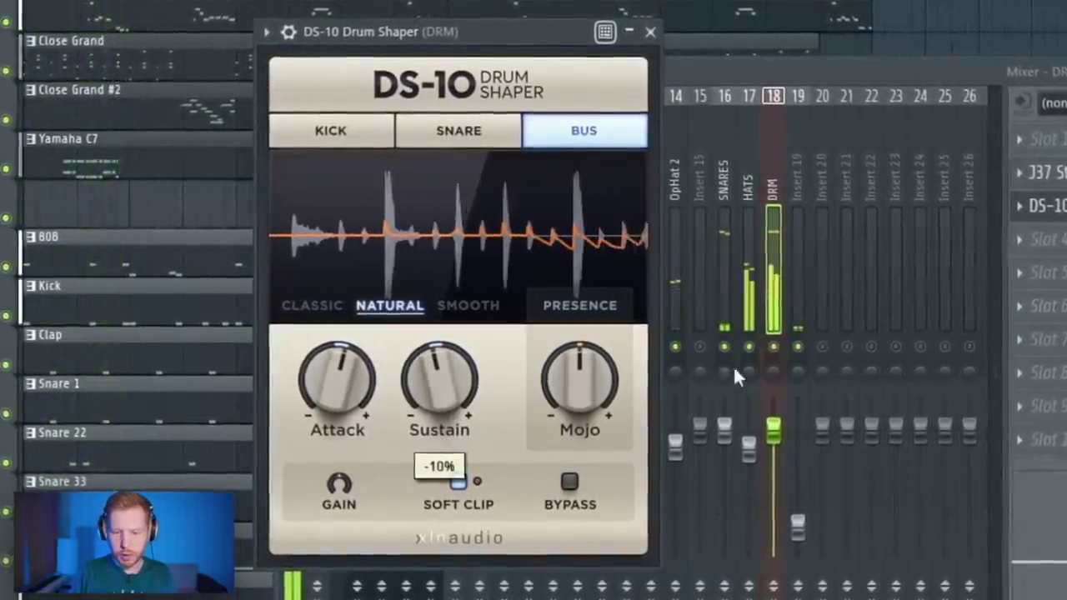
click(780, 362)
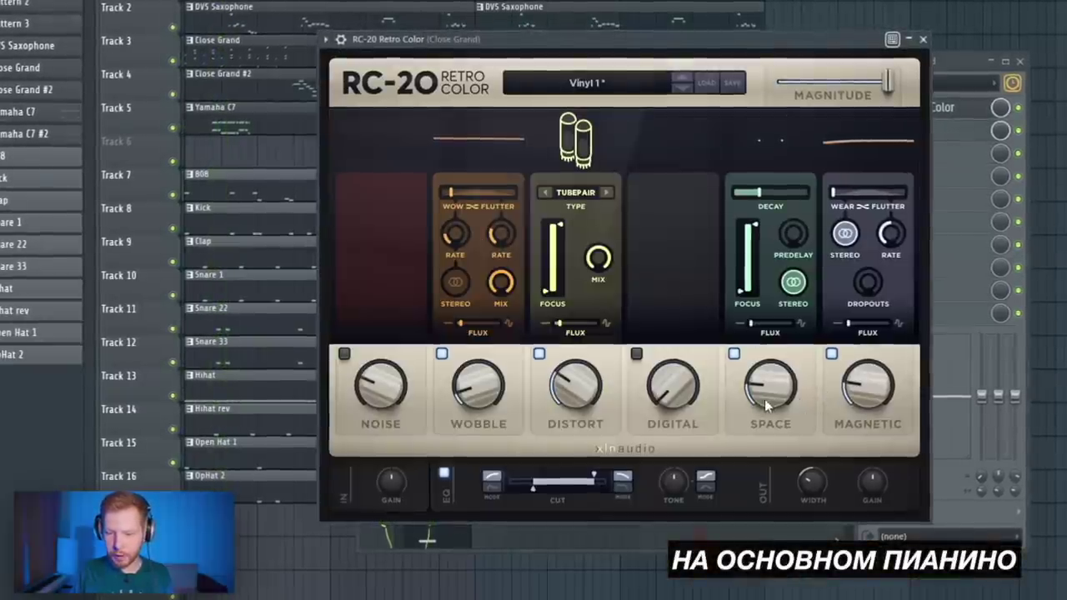
Adjust the Space decay in the Close Grand's RC-20 Retro Color
drag(780, 192, 791, 260)
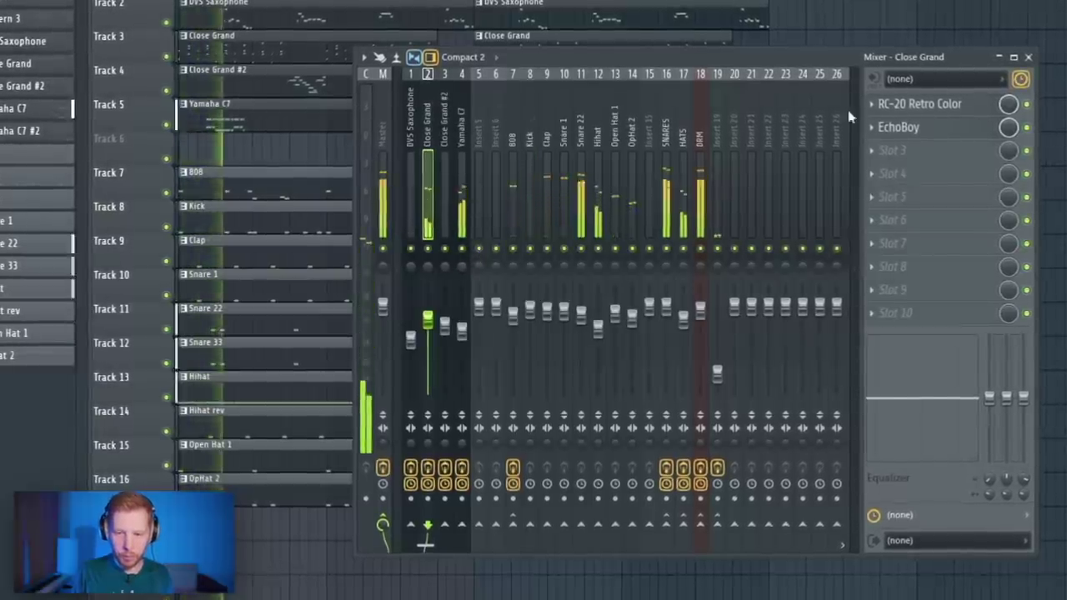
click(921, 103)
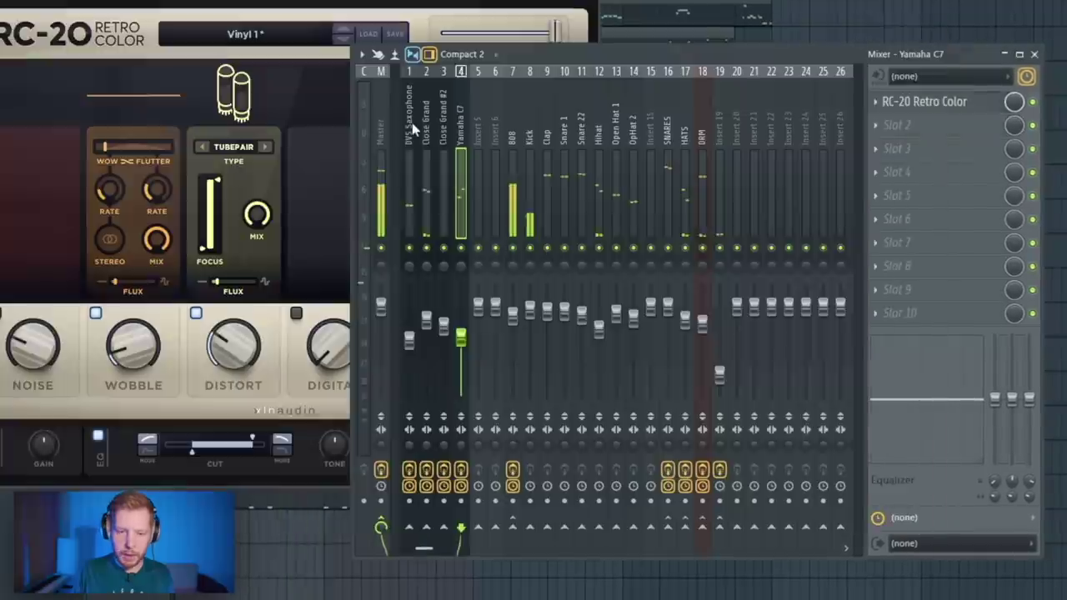
Route the melodic instrument tracks to Insert 5, load J37 Stereo there and open its preset list
right_click(477, 531)
click(542, 554)
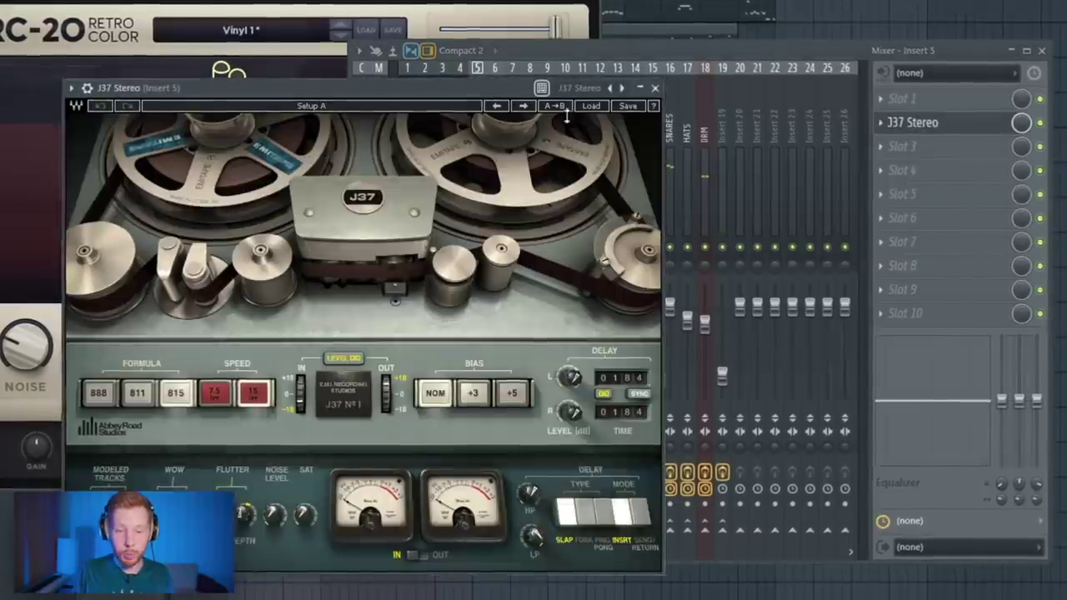
click(590, 105)
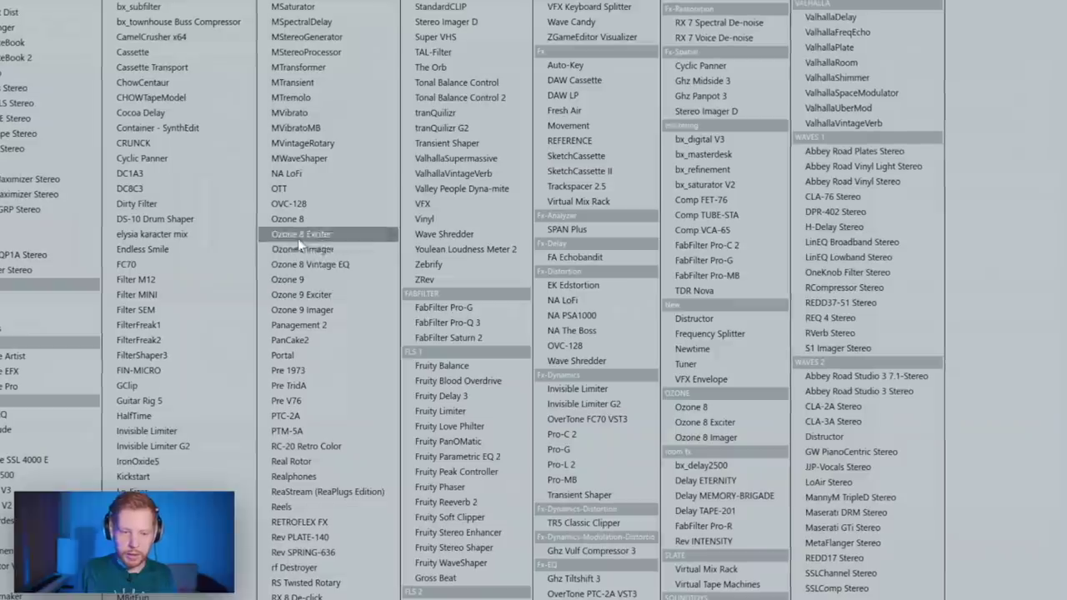
Add FabFilter Pro-Q 3 to Insert 5 and pull an EQ band below 0 dB in the low mids
click(442, 322)
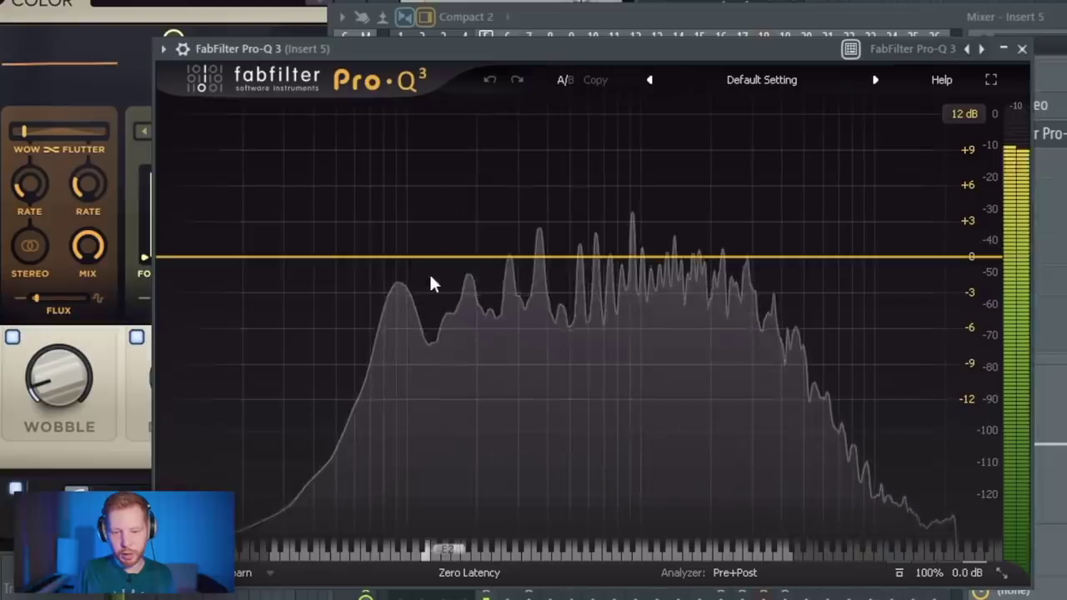
drag(417, 256, 515, 286)
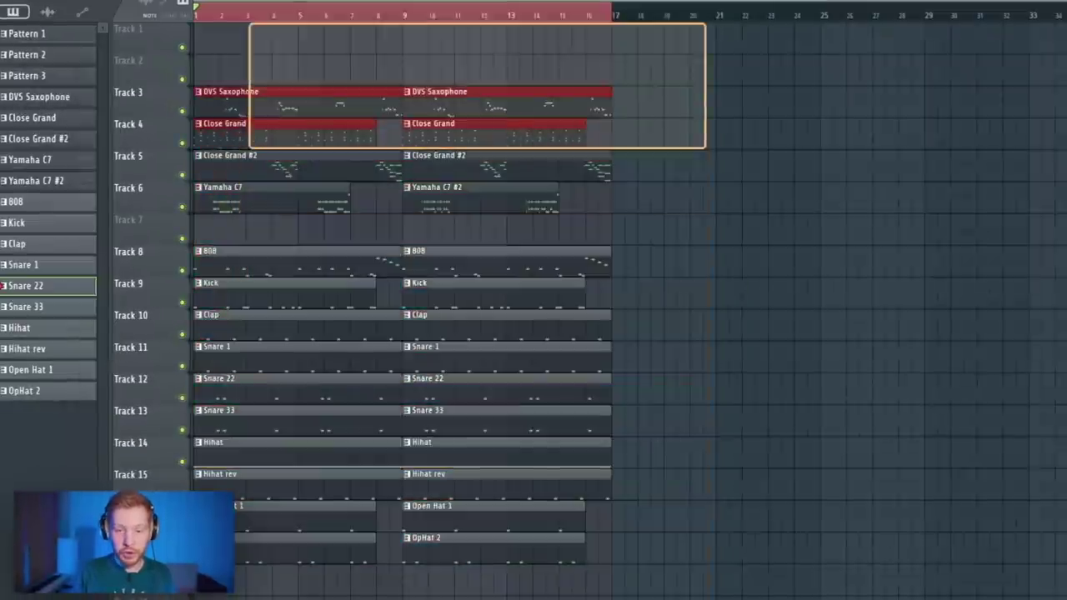
Move all the playlist clips together to bar 21, one track higher
scroll(703, 364, up, 2)
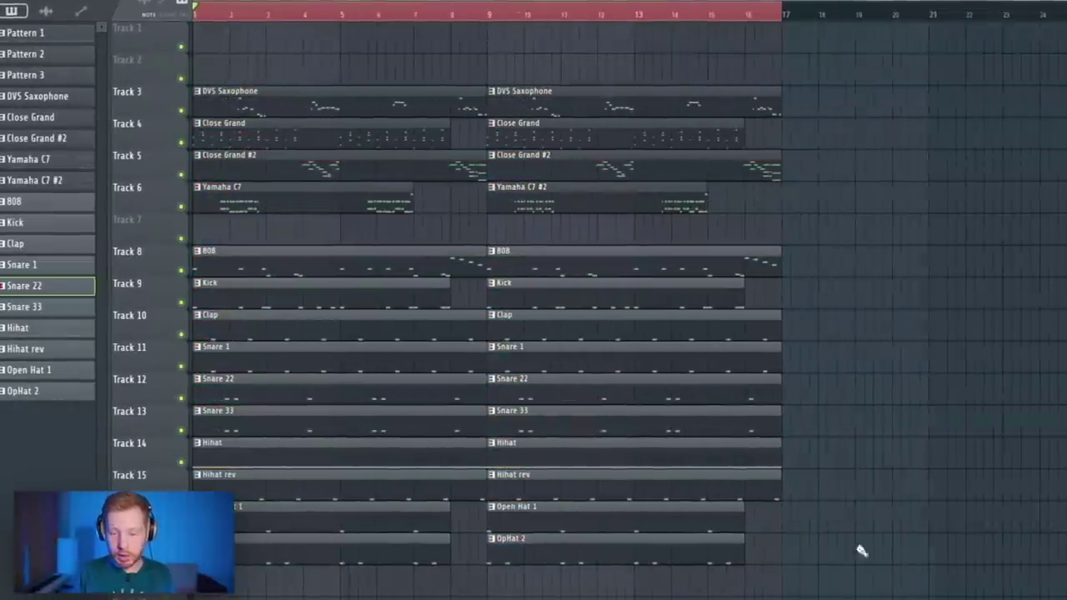
key(ctrl+a)
drag(250, 262, 829, 236)
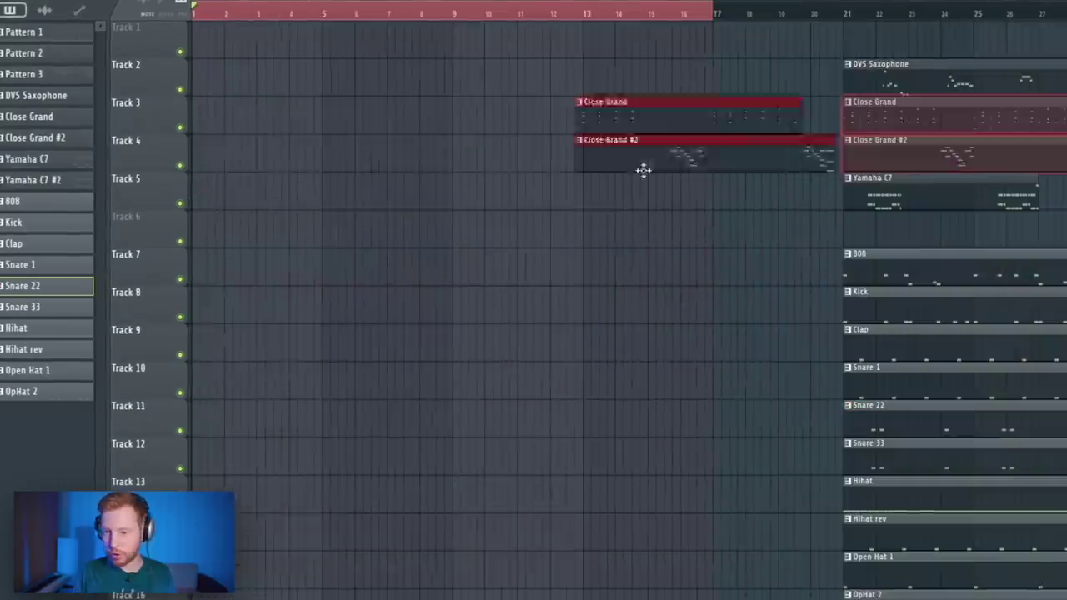
Copy the Close Grand and Close Grand #2 clips to bar 1 on Tracks 1 and 2 as the intro
drag(644, 170, 319, 95)
click(253, 47)
right_click(252, 48)
key(space)
drag(257, 185, 260, 74)
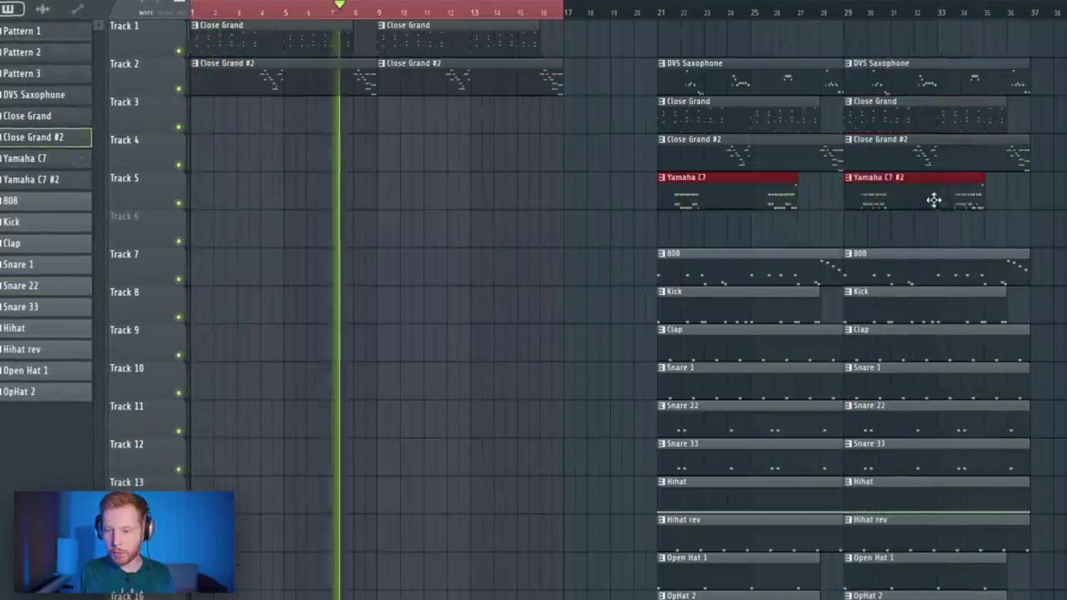
Copy the Yamaha C7 #2, DVS Saxophone, 808 and drum clips to bar 9, stacked on the tracks from Track 3 down
drag(933, 200, 601, 169)
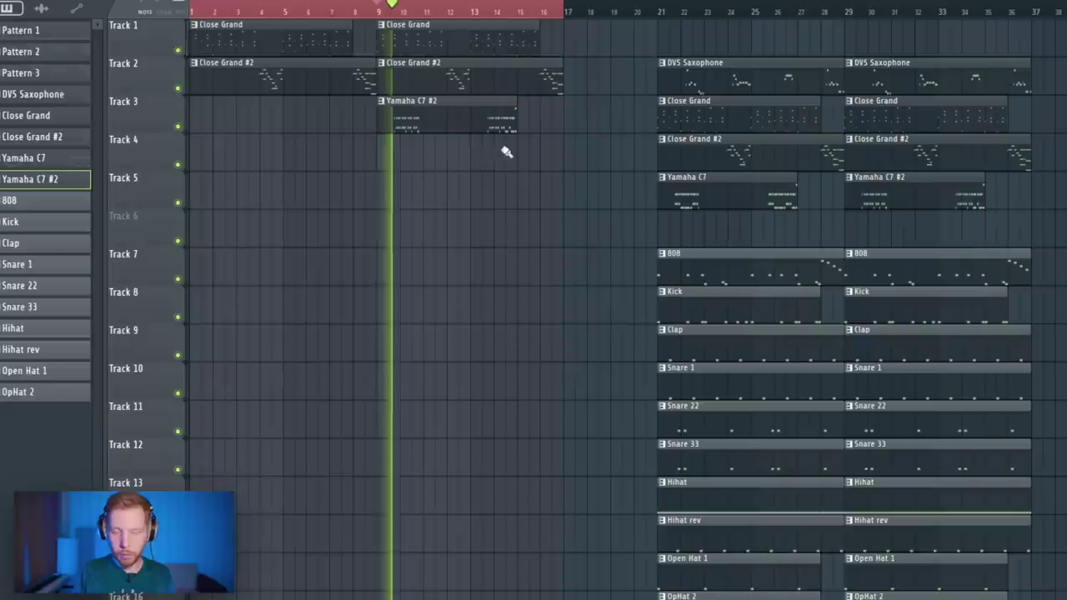
drag(710, 450, 432, 448)
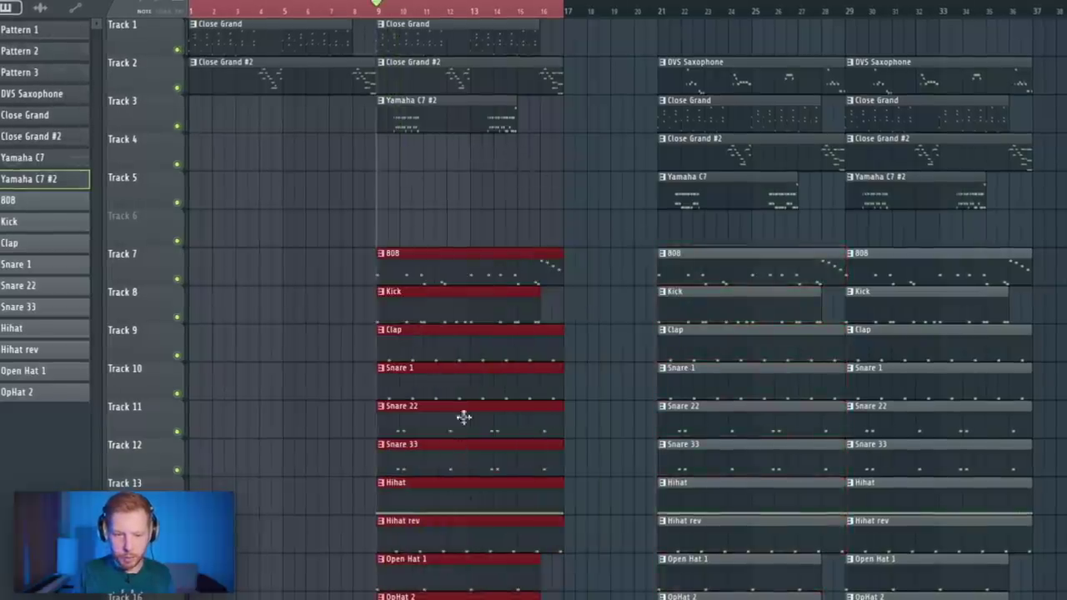
drag(448, 322, 446, 245)
drag(918, 74, 472, 172)
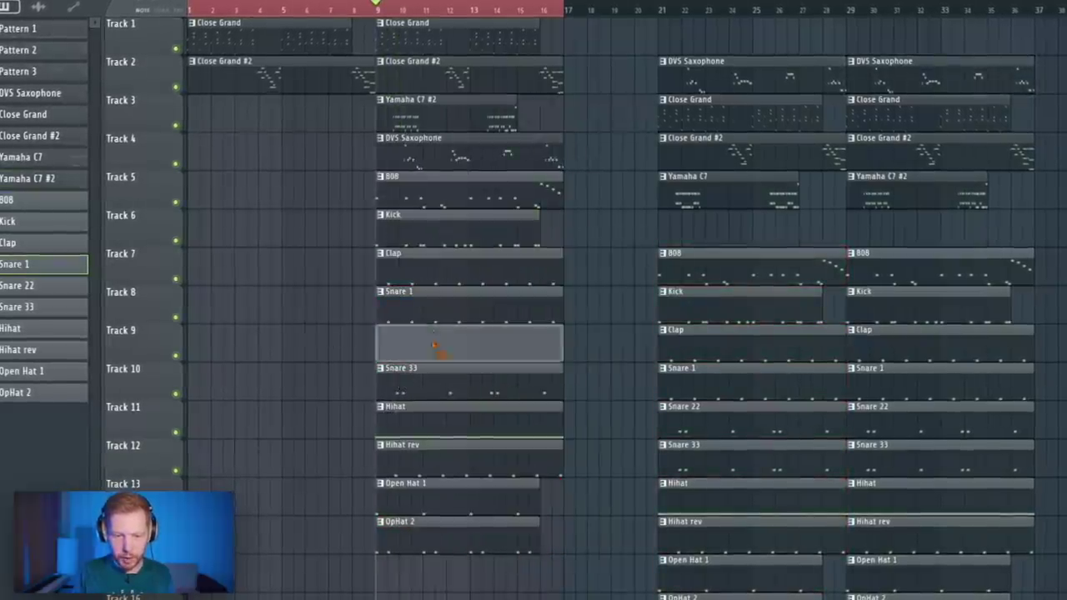
Remove the Snare 22, Snare 33 and OpHat 2 clips from the bar 9 section, and build the full-drum section at bar 17
right_click(415, 376)
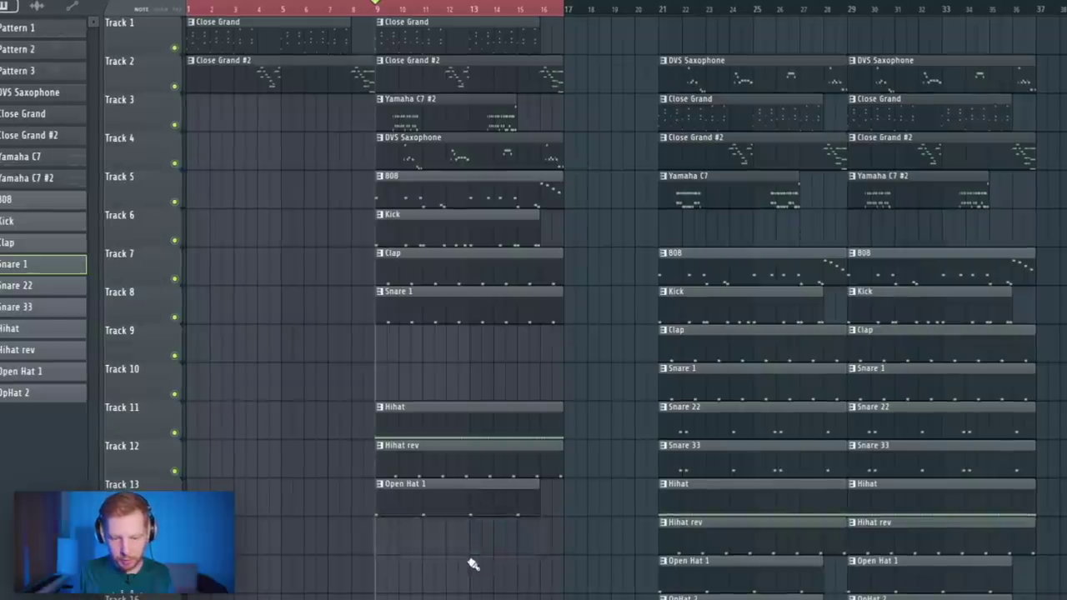
scroll(593, 386, down, 1)
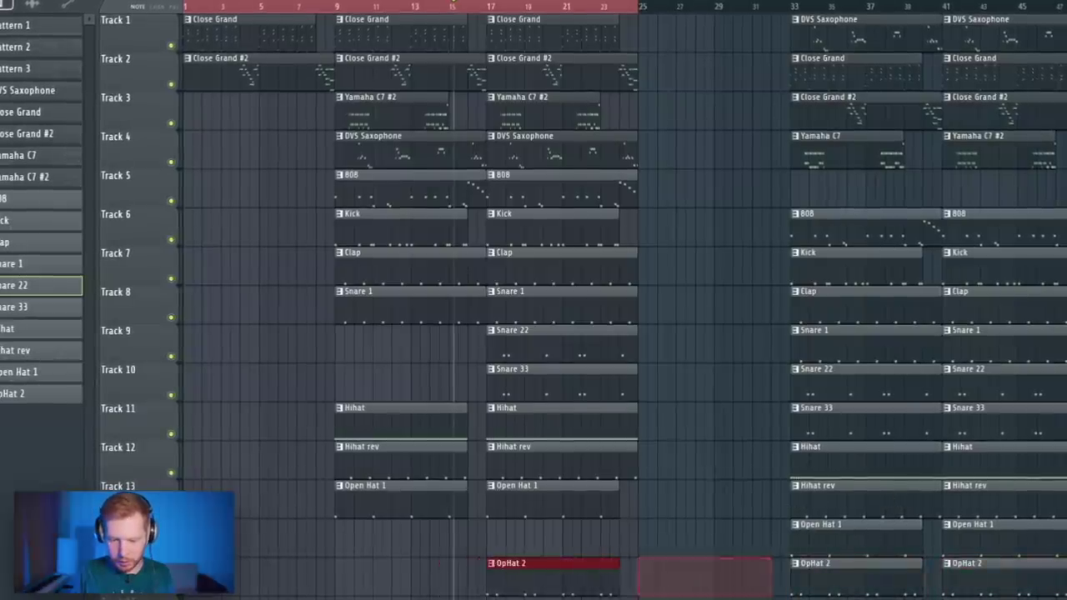
scroll(465, 236, up, 3)
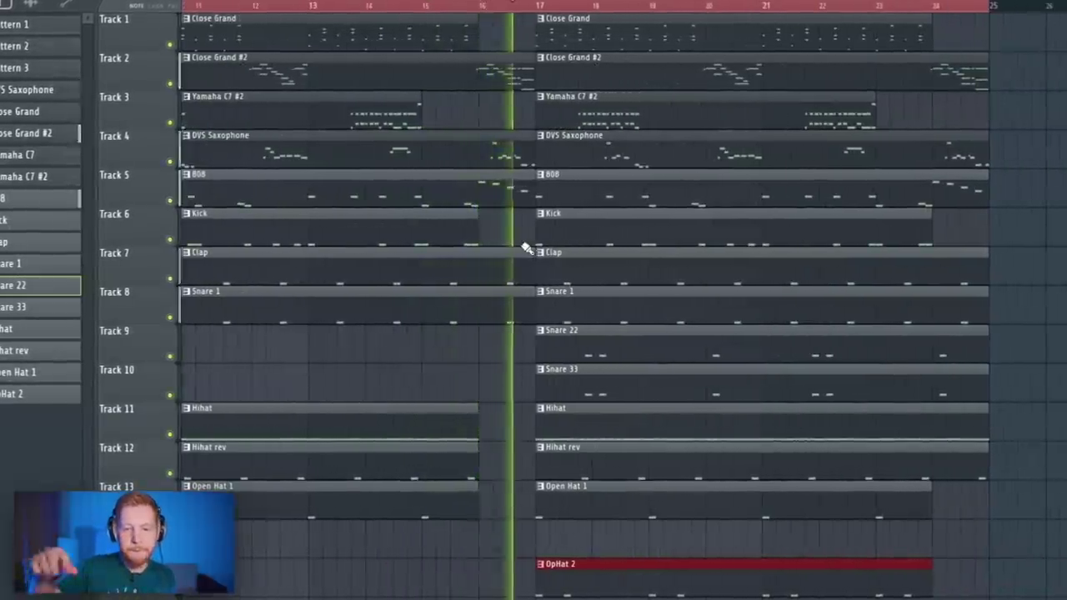
scroll(608, 267, down, 2)
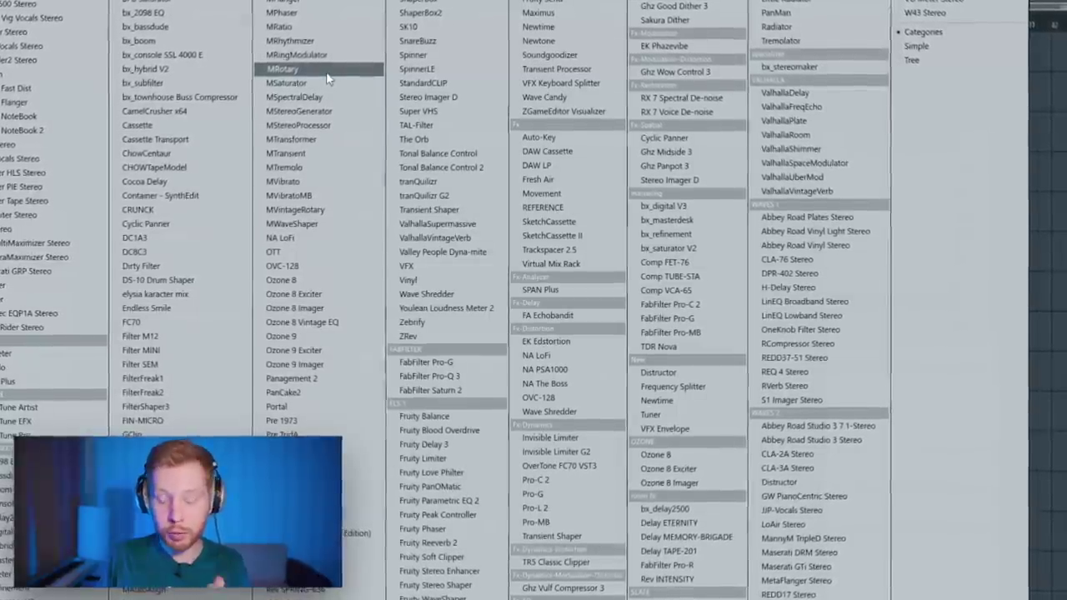
Load Ozone 9 on the Master with Exciter, Imager and Maximizer modules, and set the Maximizer threshold to -5.2 dB
click(292, 336)
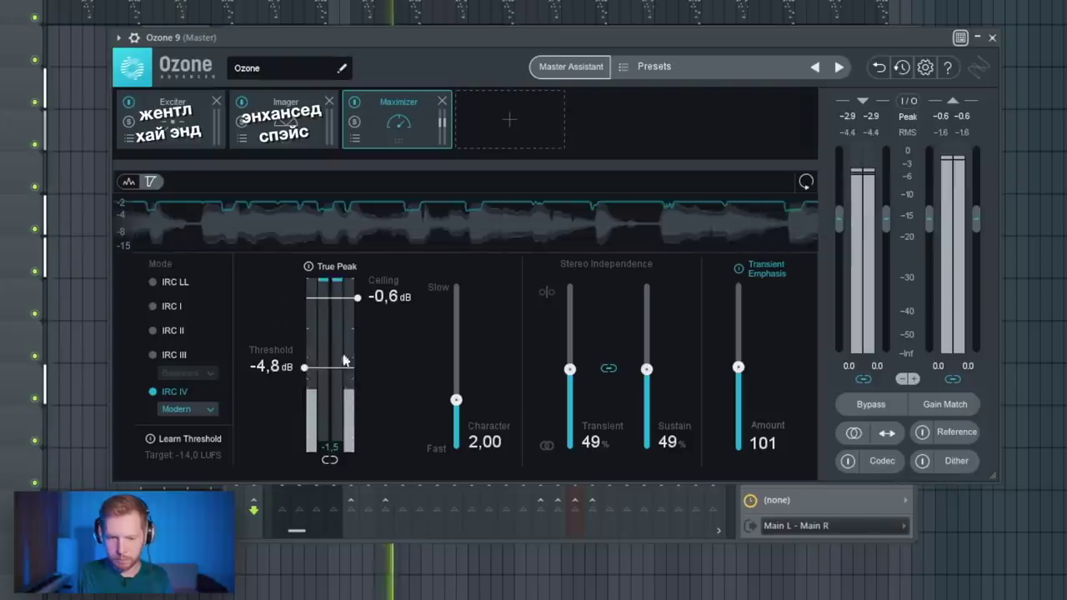
drag(345, 360, 321, 372)
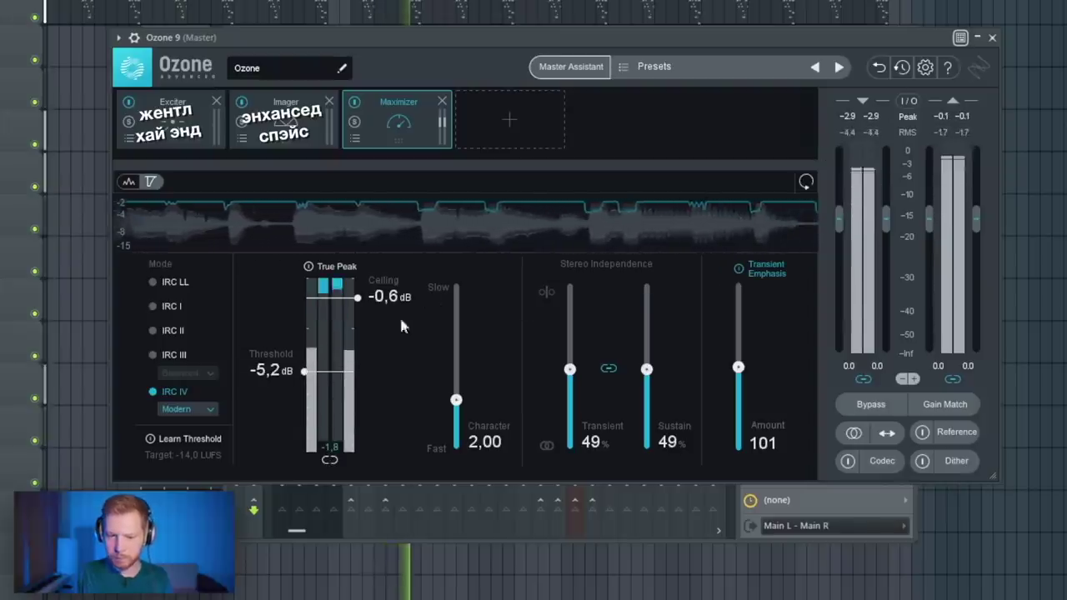